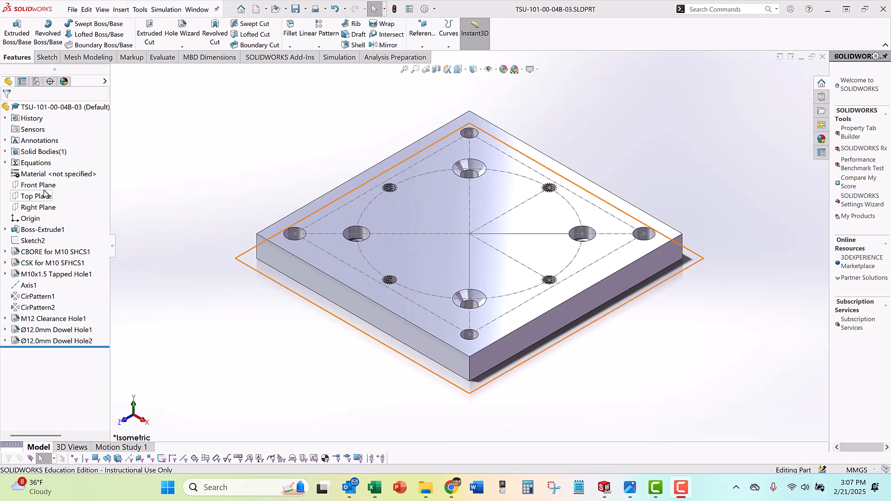
Hide Sketch2 with the hole layout construction lines in the plate model
left_click(5, 229)
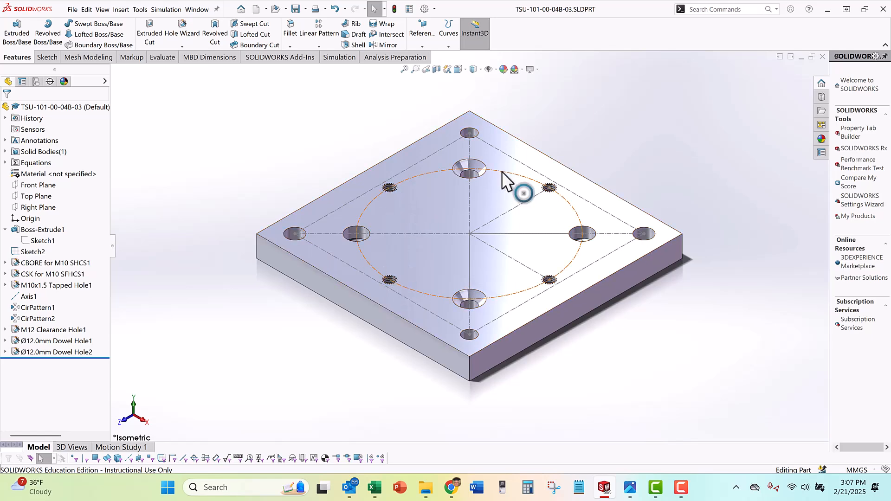
left_click(5, 230)
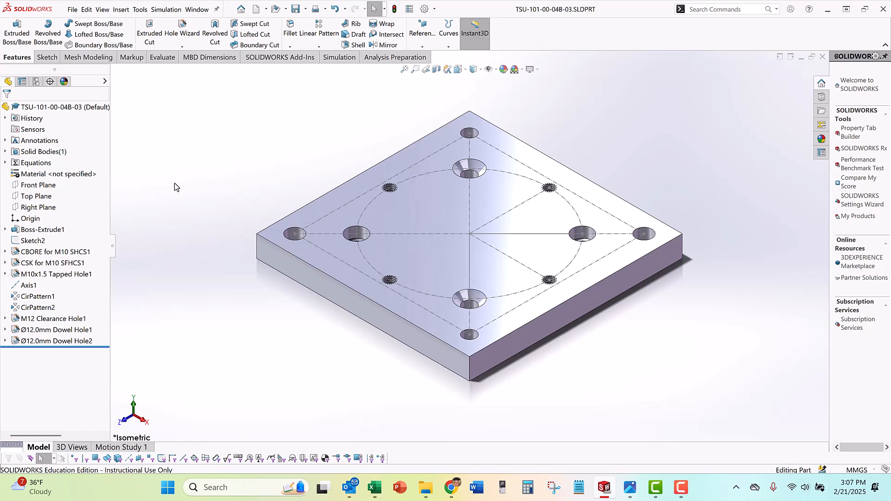
right_click(38, 242)
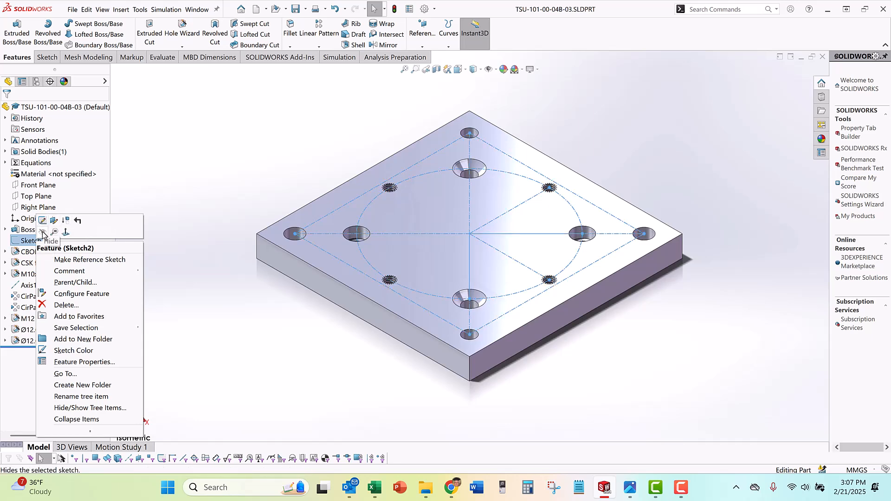
left_click(43, 233)
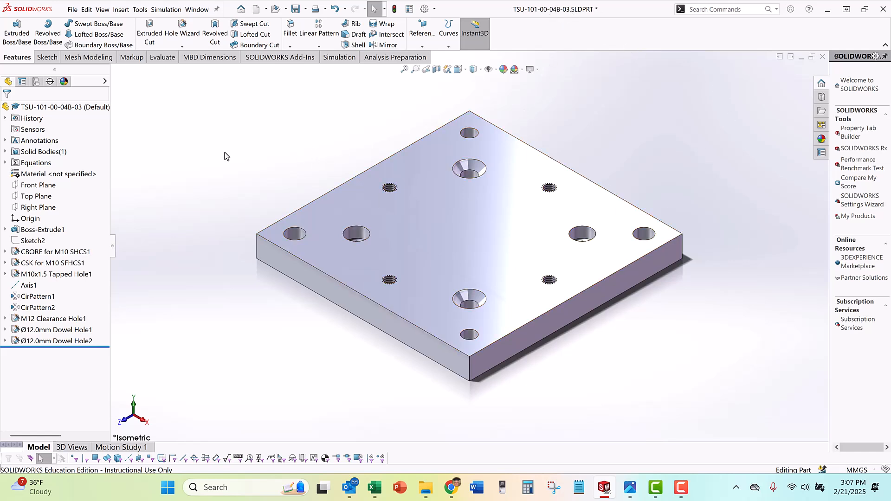
Create a new drawing from the TSU_B_Landscape_MM template
left_click(73, 10)
left_click(81, 25)
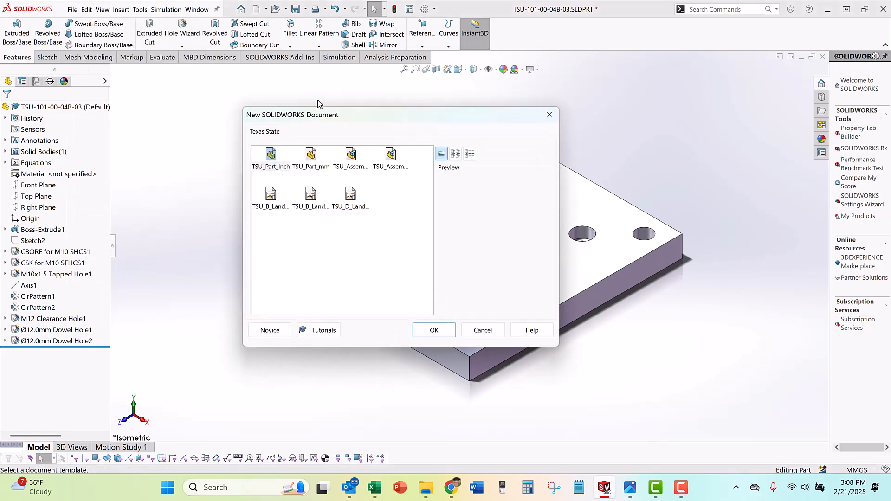
left_click(311, 195)
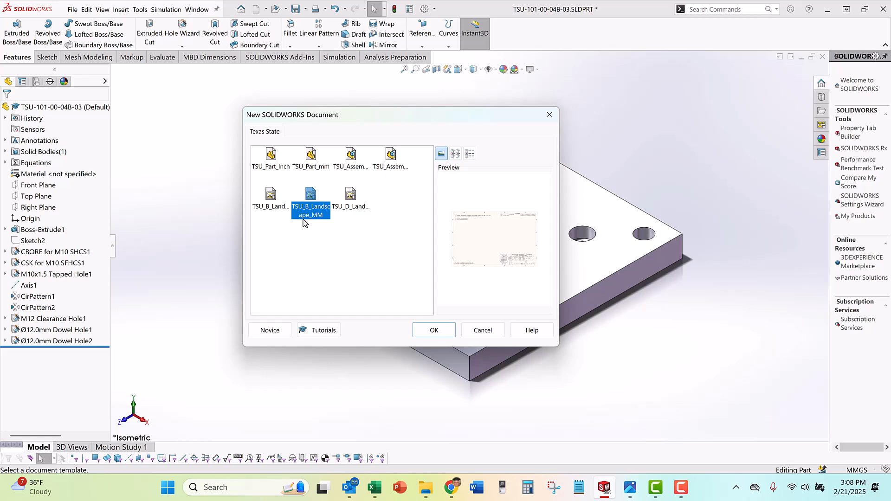
left_click(276, 205)
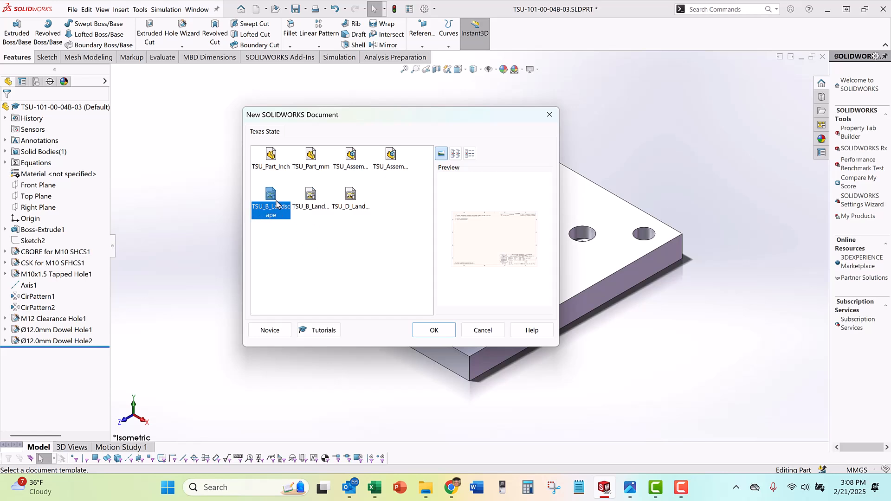
left_click(311, 199)
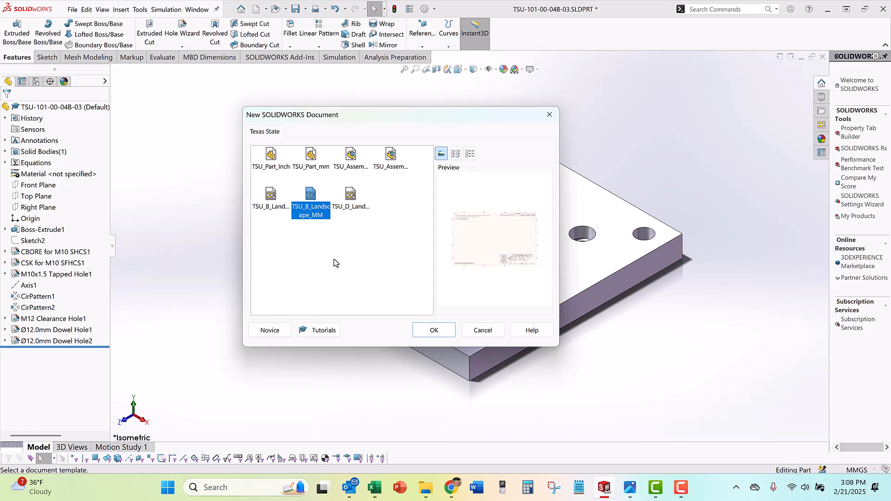
left_click(434, 330)
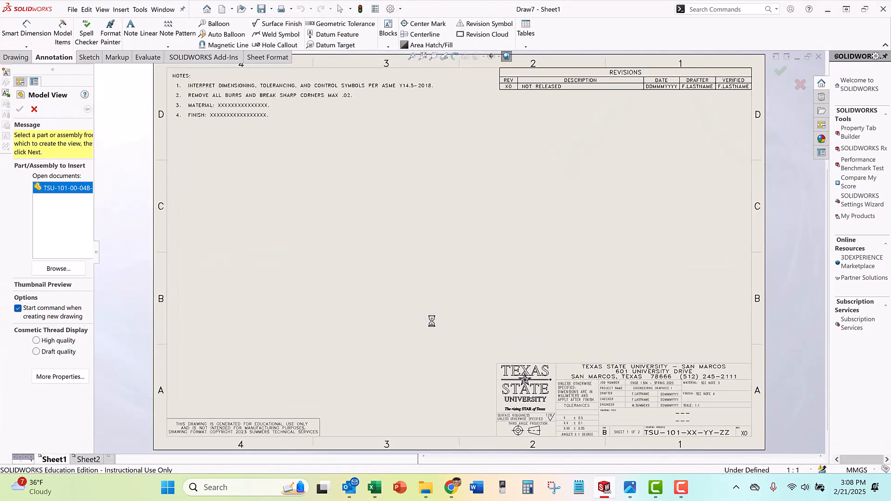
Insert the front view of part TSU-101-00-04B-03 on the left half of Sheet1, without projected views
double_click(77, 187)
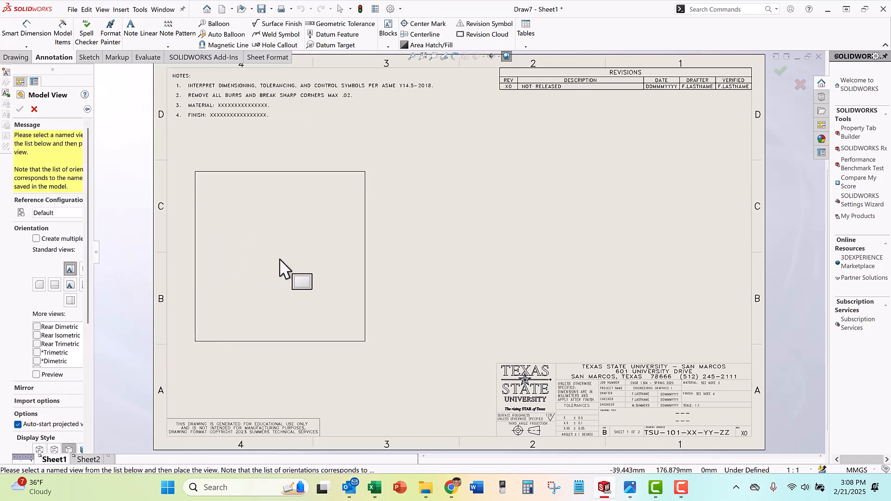
left_click(302, 267)
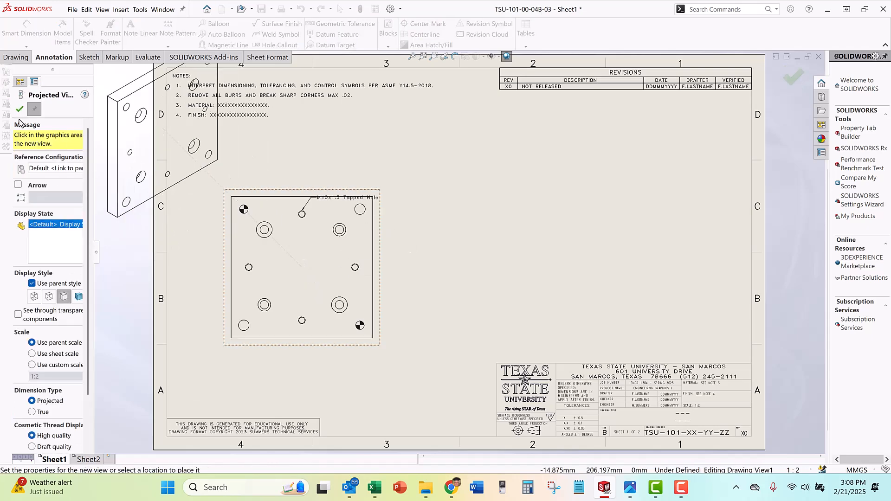
left_click(31, 111)
Delete both dowel pin symbols and the M10x1.5 Tapped Hole note from the plate's front view
scroll(289, 274, "up", 2)
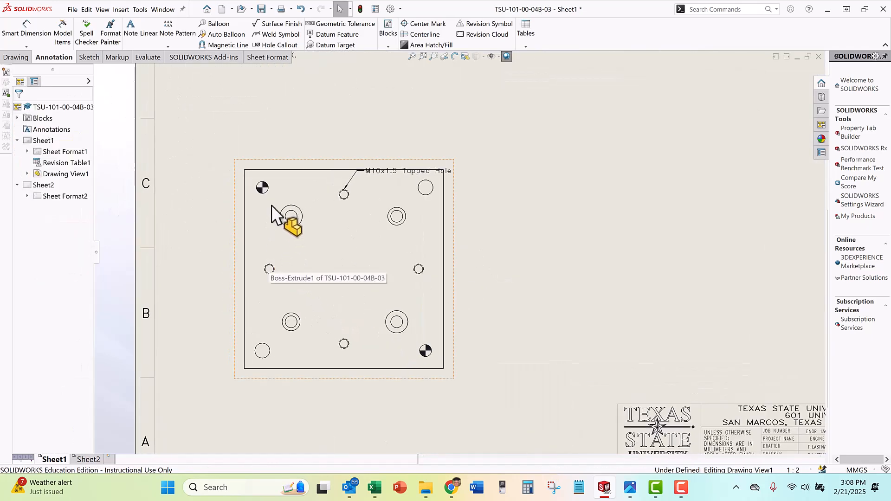
left_click(262, 189)
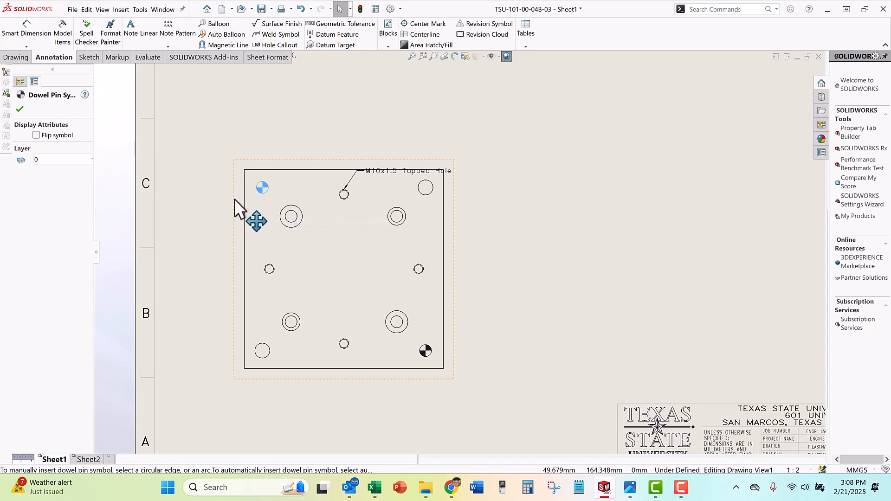
key("Delete")
left_click(423, 350)
key("Delete")
left_click(375, 170)
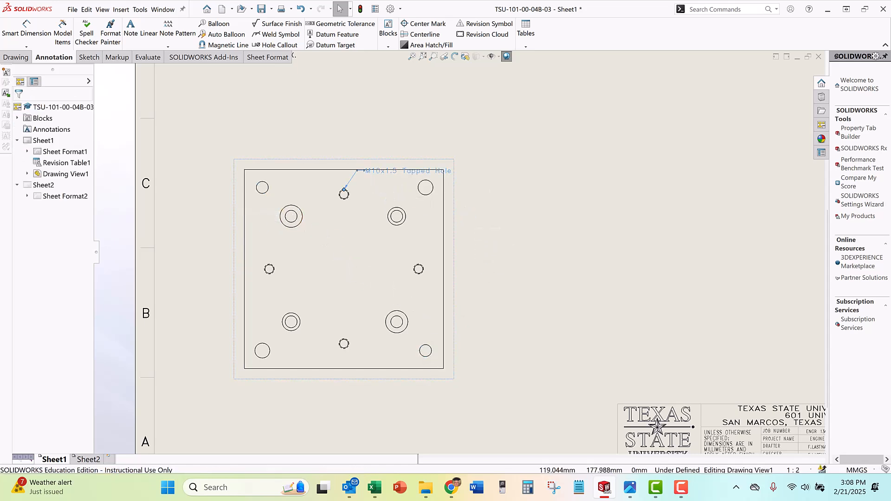
key("Delete")
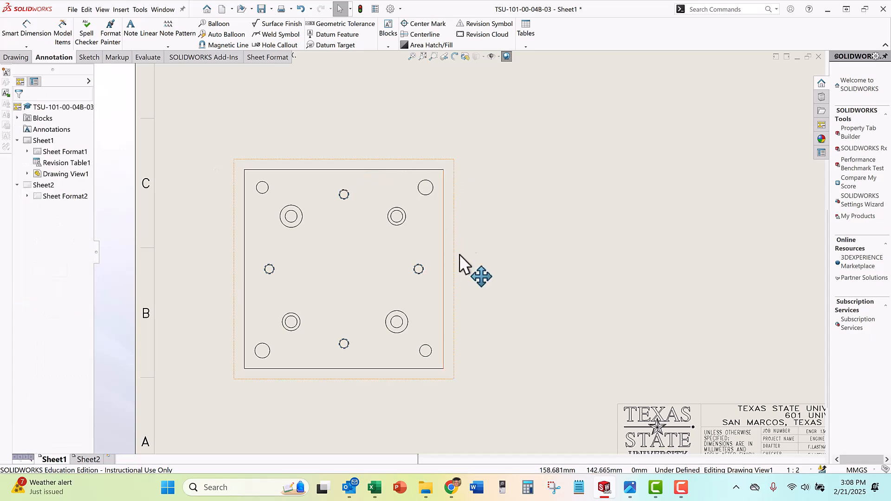
Add a vertical centerline to the front view, midway between the plate's left and right edges
key("f")
scroll(477, 257, "down", 3)
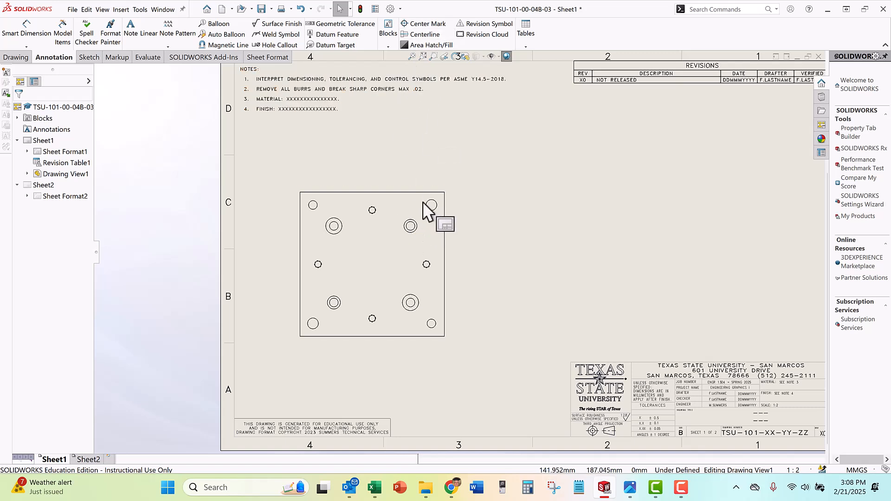
left_click(434, 36)
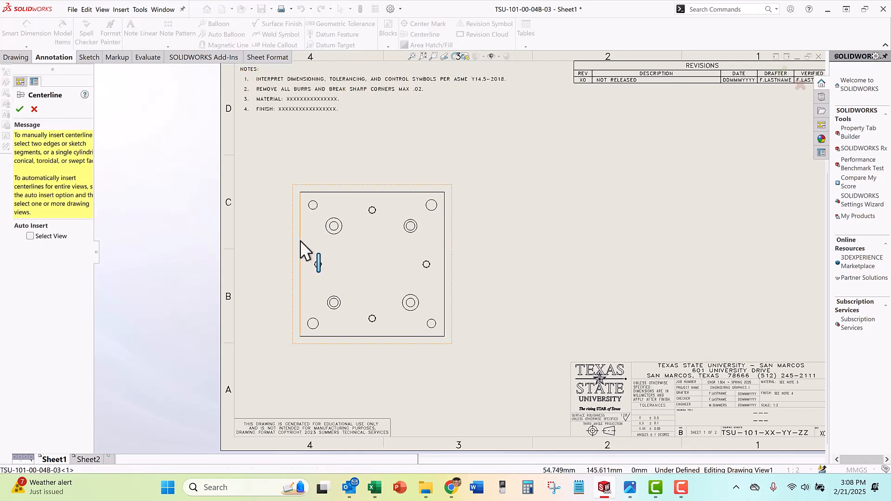
left_click(445, 245)
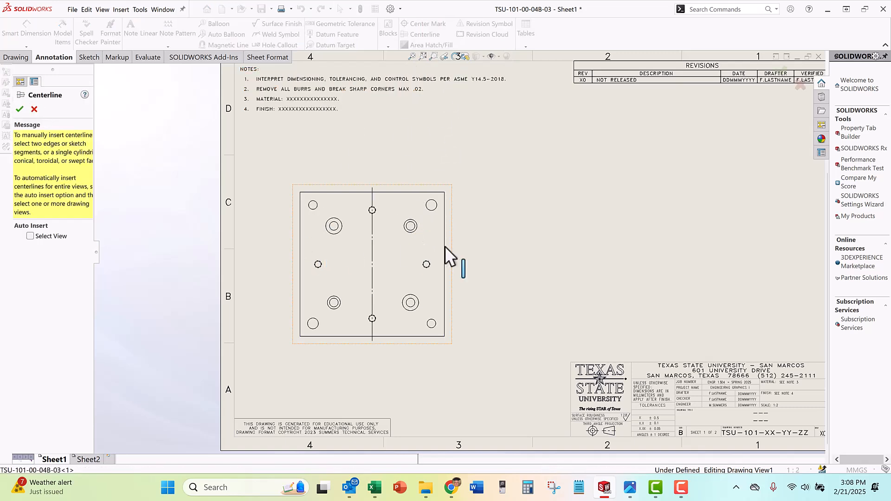
left_click(20, 112)
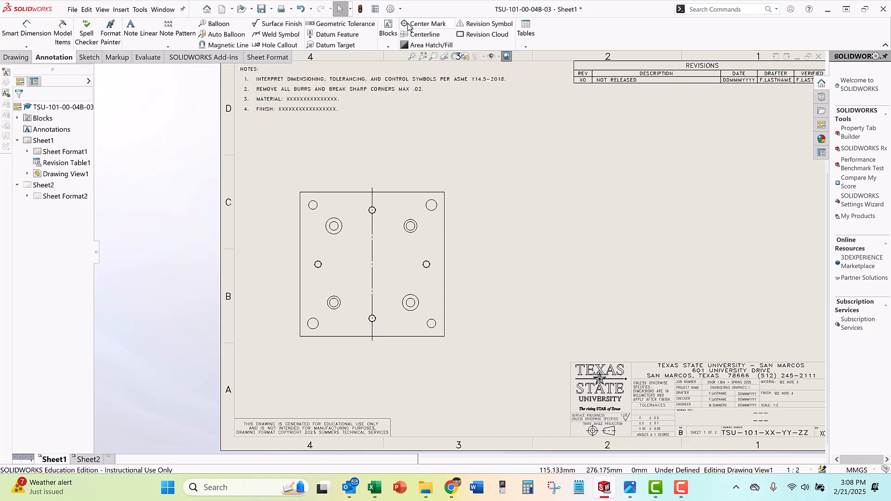
Add a horizontal centerline to the front view, midway between the plate's upper and lower edges
left_click(423, 23)
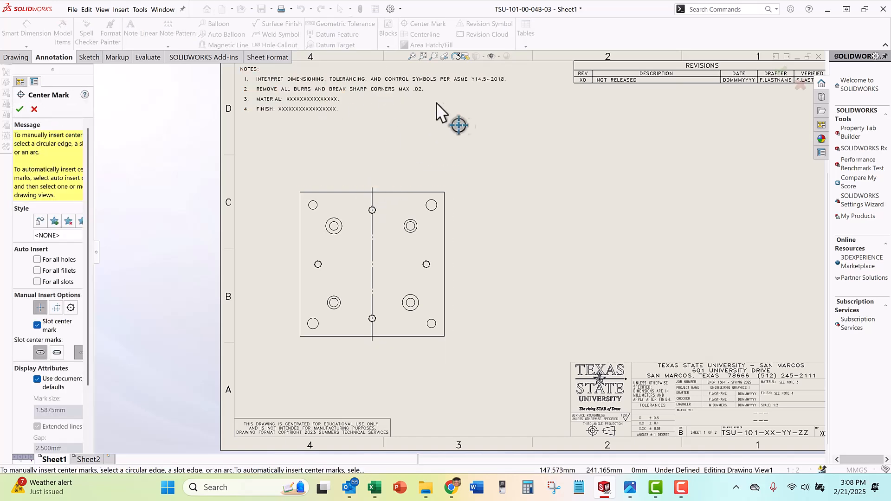
key("Escape")
left_click(418, 35)
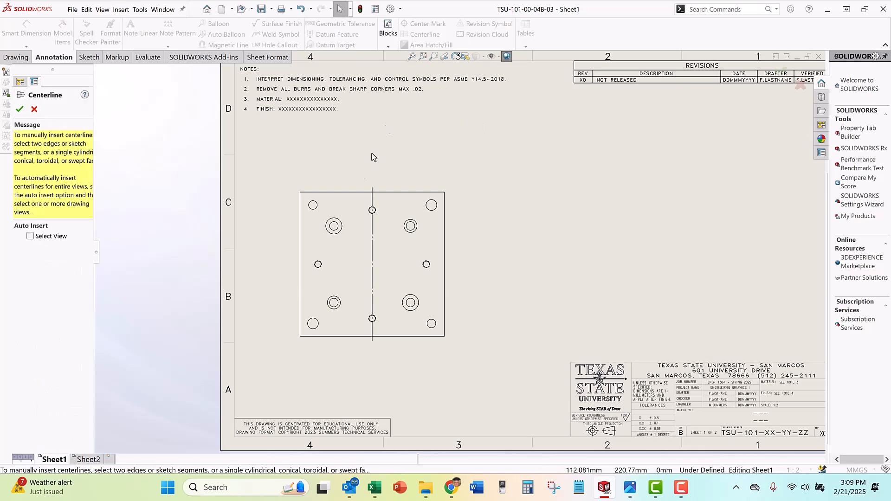
left_click(355, 337)
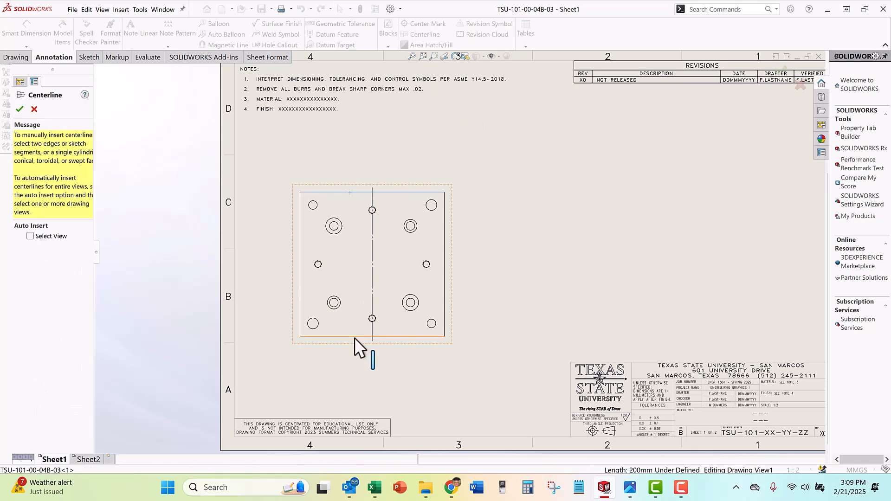
left_click(18, 110)
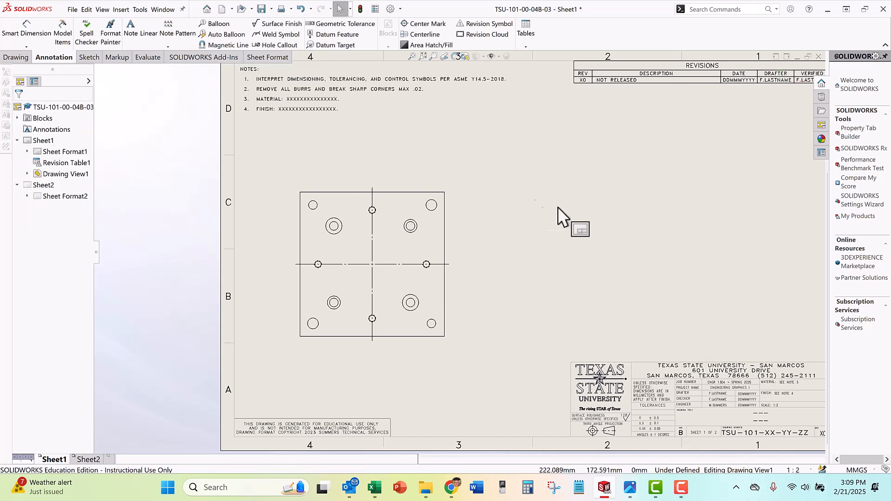
Move the plate's front view slightly down and to the left on the sheet
mouse_move(548, 234)
middle_mouse_down("ctrl")
mouse_move(610, 238)
mouse_move(566, 240)
middle_mouse_up("ctrl")
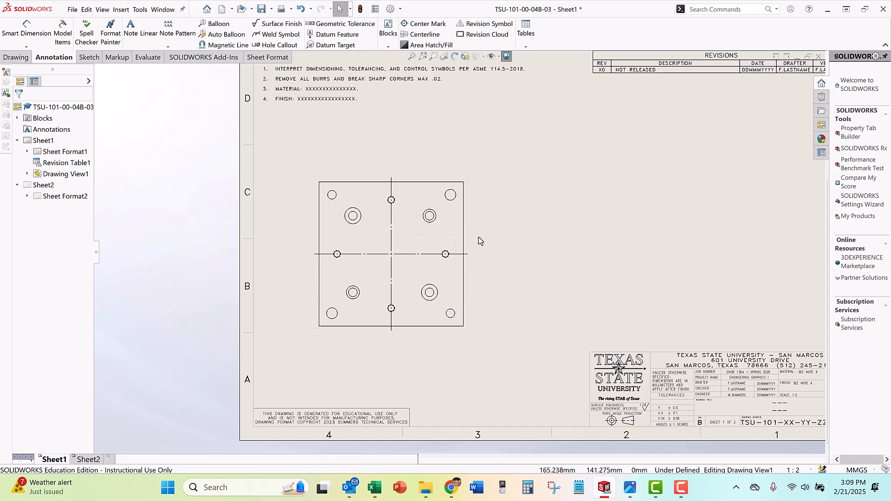
middle_click_drag(498, 250, 488, 227)
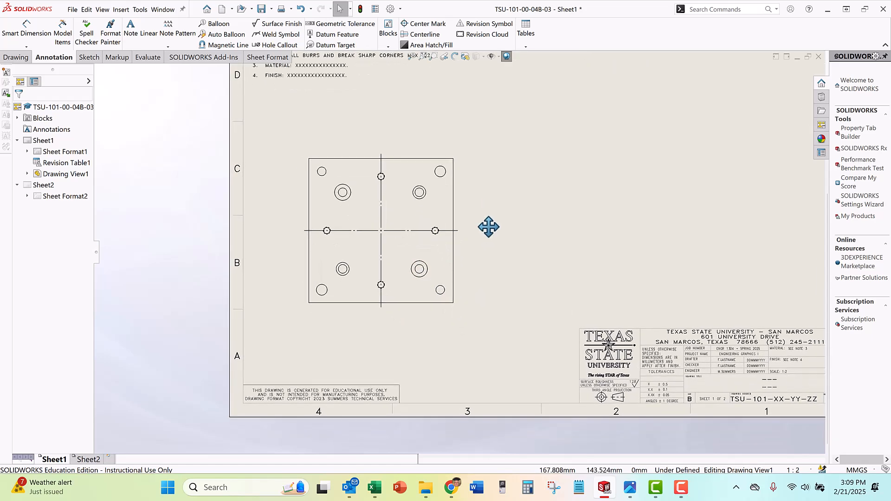
left_click(16, 57)
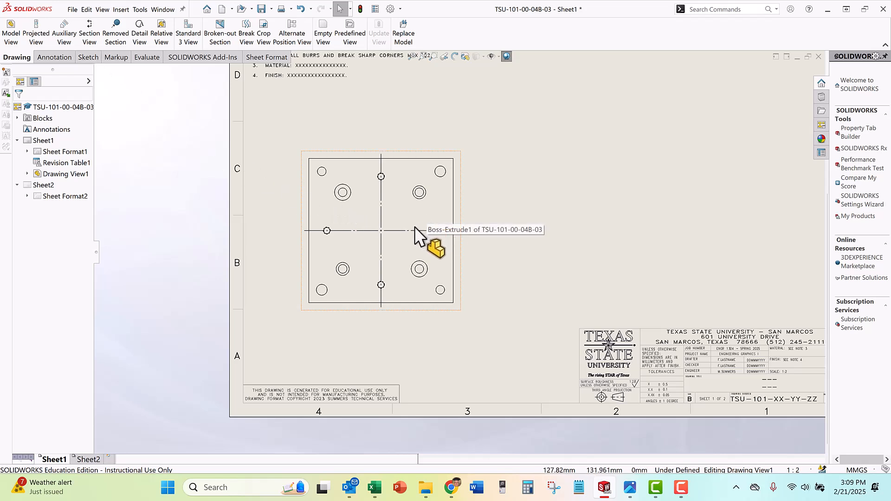
left_click_drag(302, 308, 296, 319)
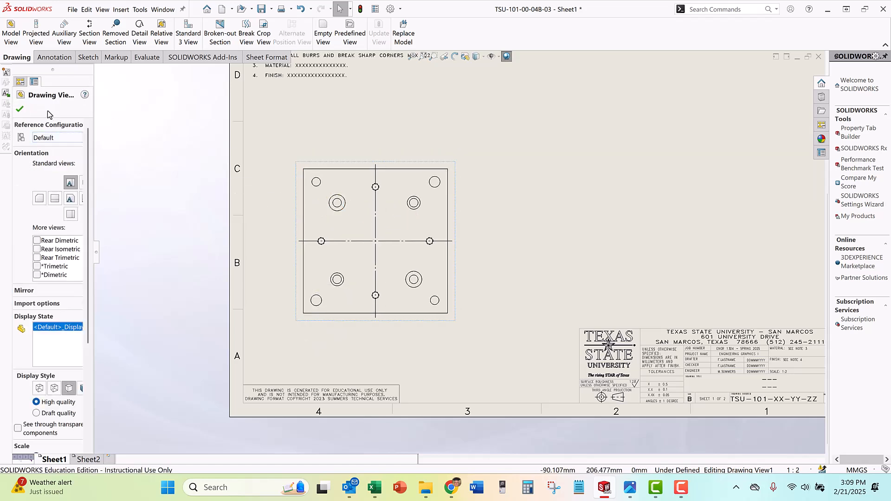
left_click(20, 110)
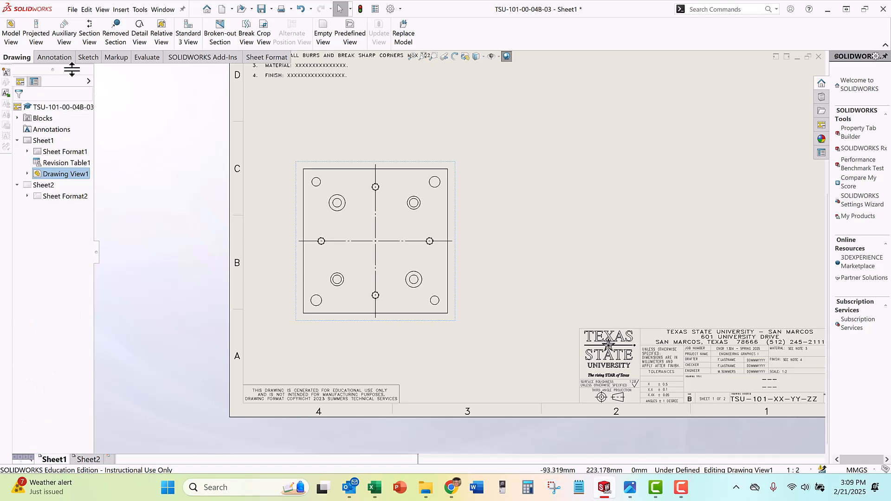
Create Section A-A with a horizontal cutting line through the lower counterbored and countersunk holes, placed below the front view
left_click(90, 34)
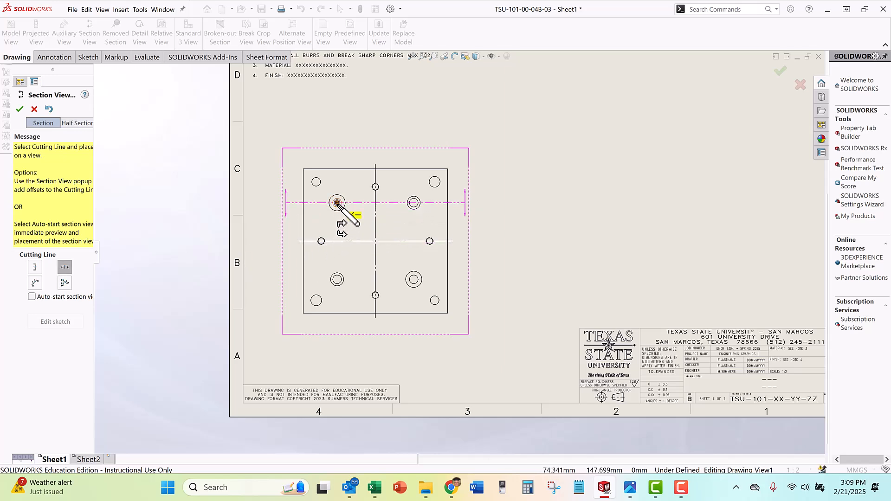
left_click(337, 279)
left_click(311, 292)
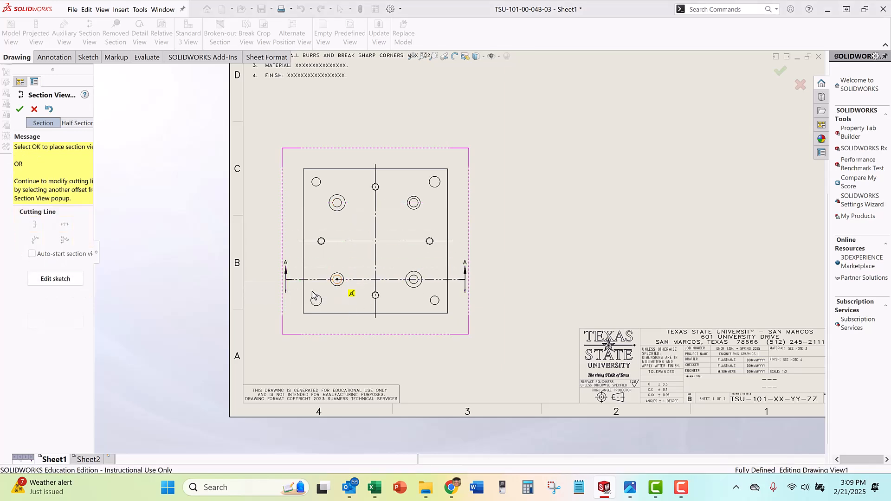
left_click(363, 362)
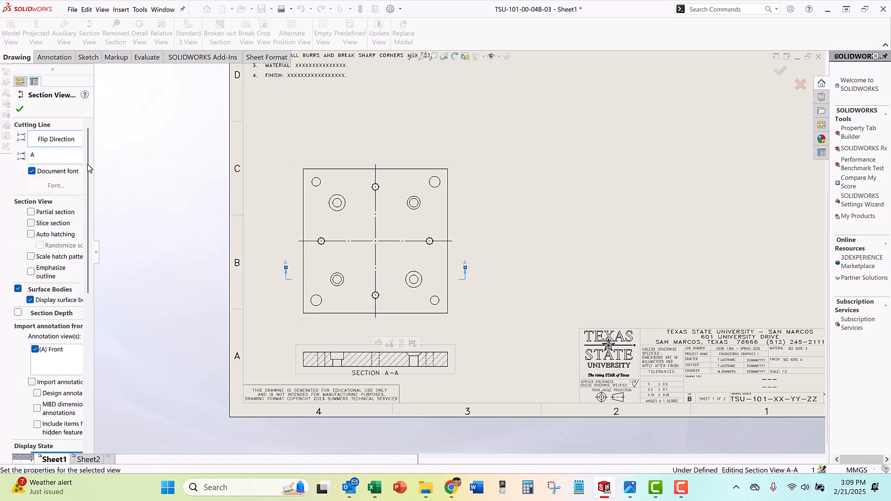
left_click(20, 109)
Move the front view and Section A-A up on the sheet, leaving a wider gap between the two views
scroll(404, 360, "down", 2)
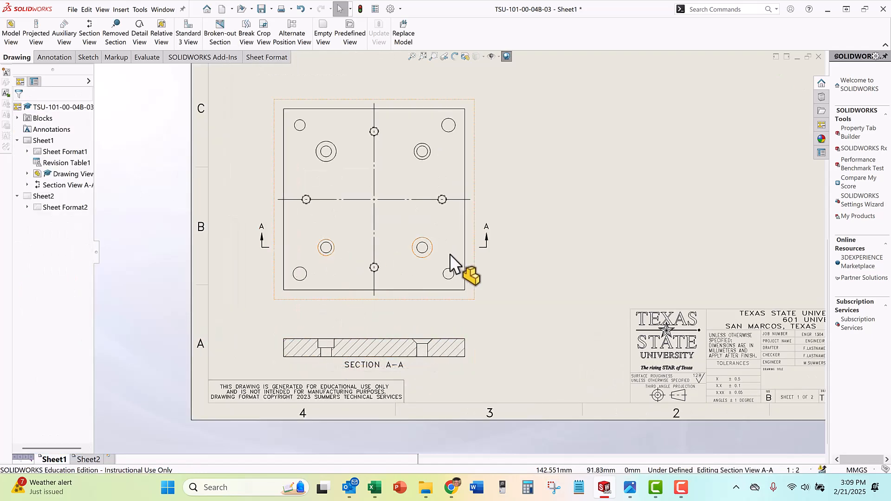
left_click_drag(474, 296, 472, 258)
scroll(469, 318, "up", 3)
left_click_drag(466, 308, 464, 238)
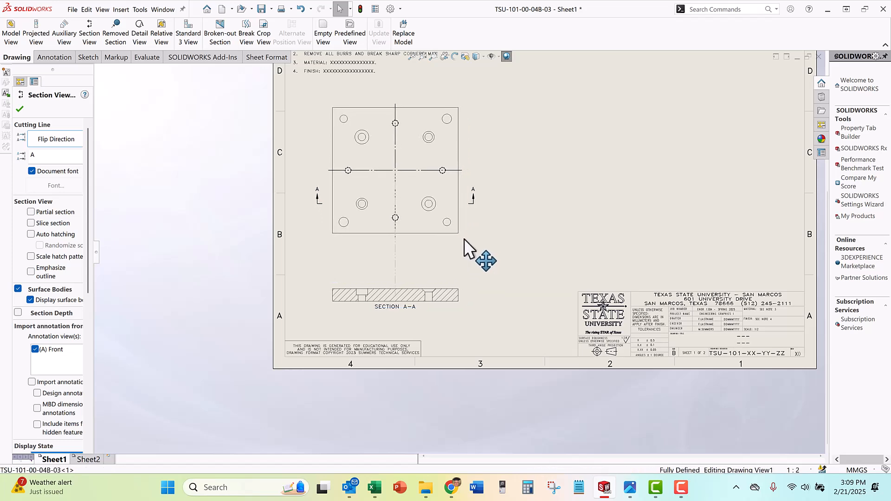
left_click(584, 229)
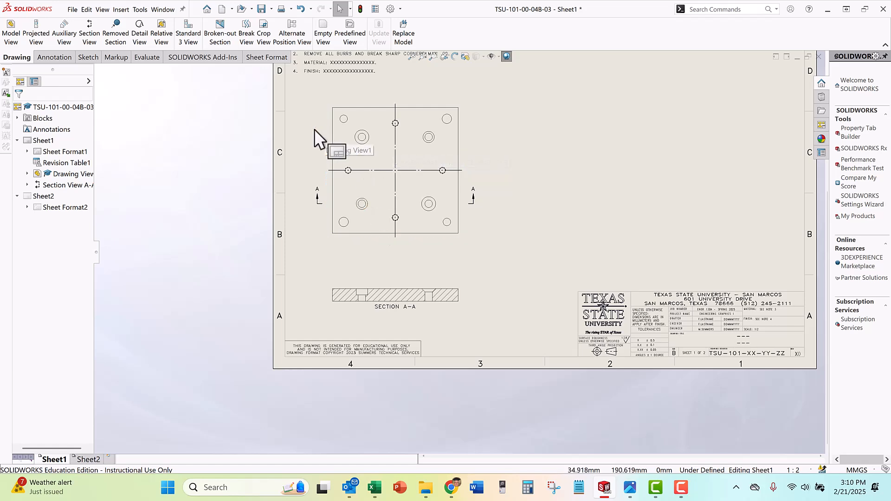
Create Section B-B with a vertical cutting line through the upper and lower tapped holes, placed to the right of the front view
left_click(89, 35)
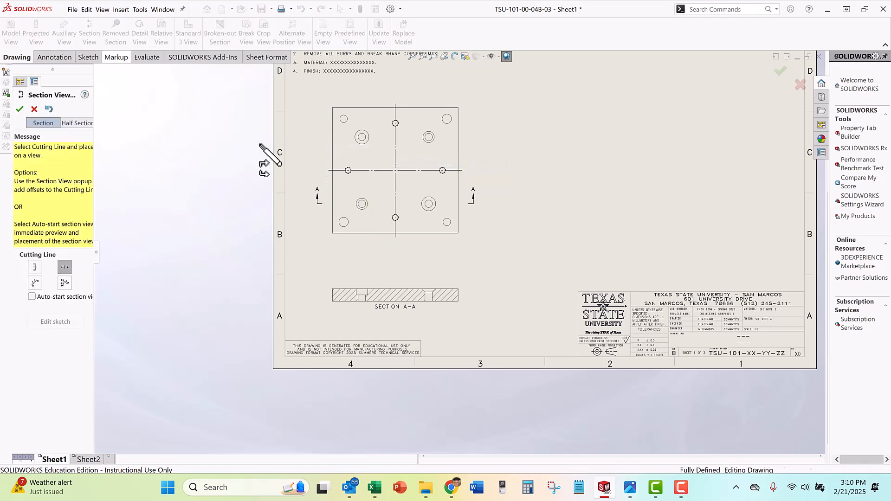
left_click(35, 268)
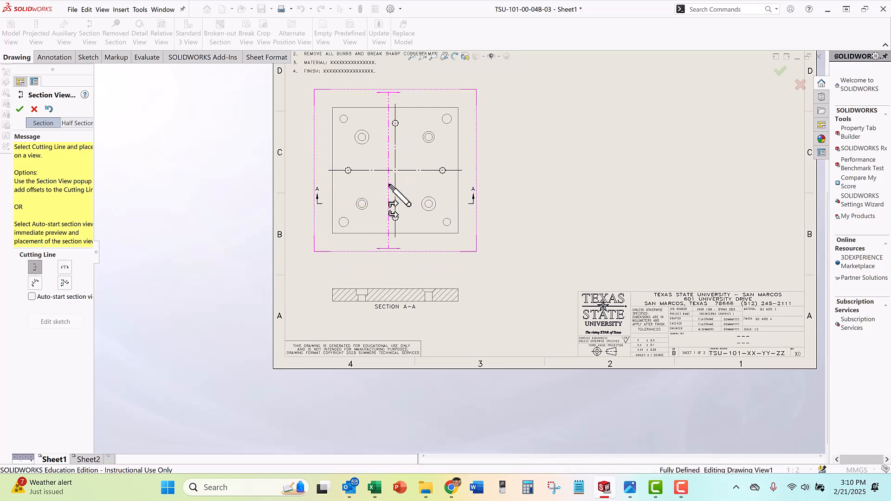
scroll(385, 193, "down", 2)
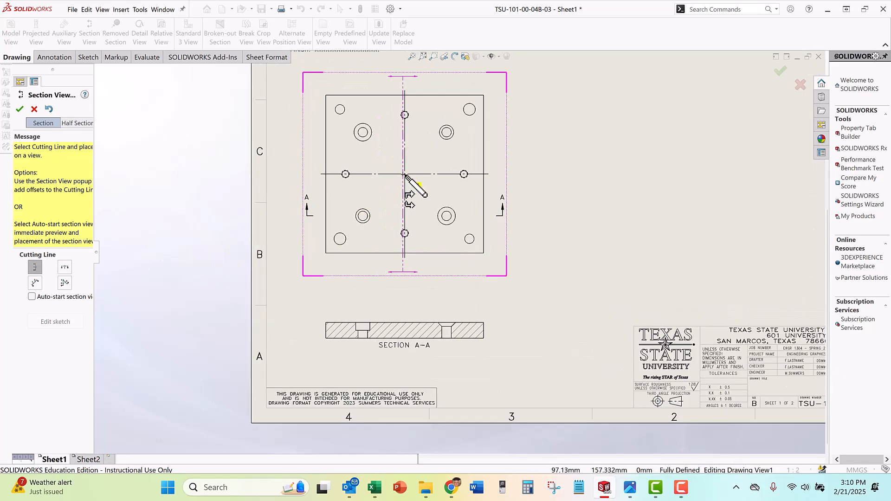
left_click(405, 115)
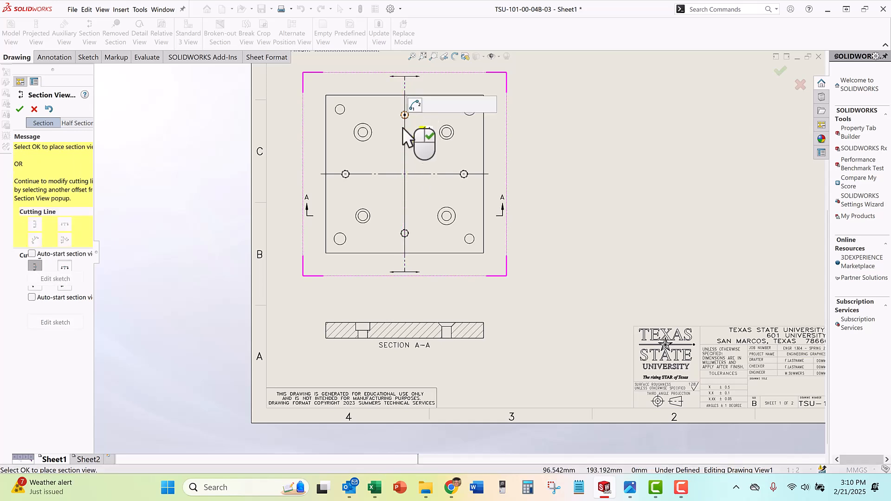
left_click(471, 105)
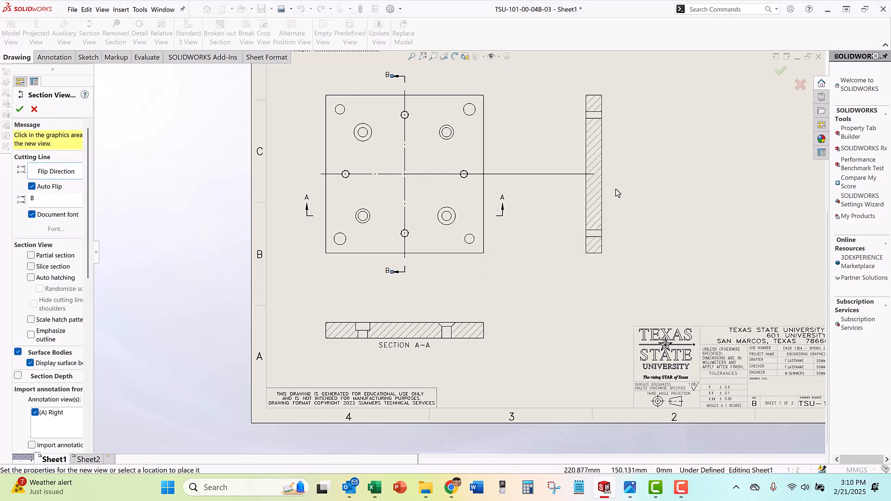
left_click(656, 194)
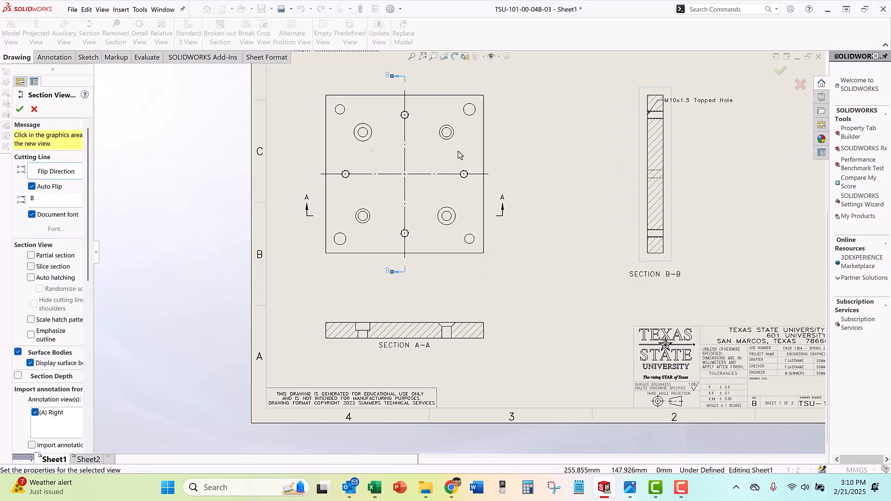
Delete the M10x1.5 Tapped Hole callout from Section B-B
scroll(626, 139, "down", 5)
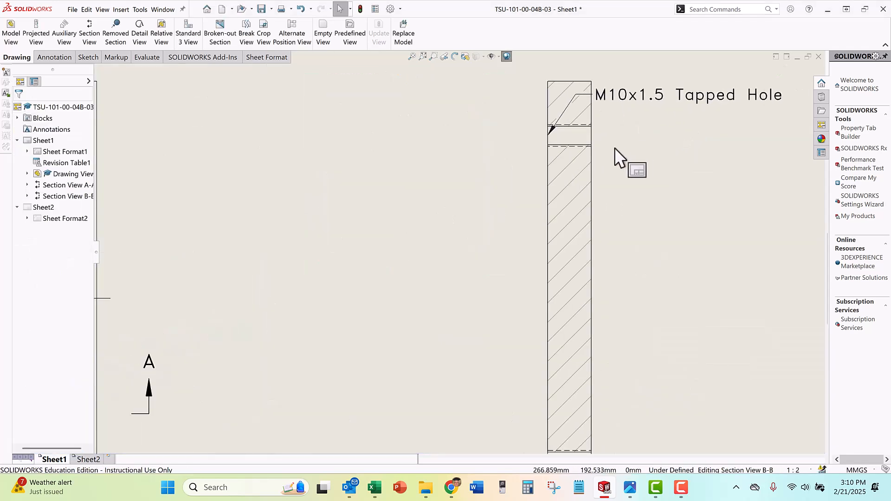
scroll(568, 198, "up", 3)
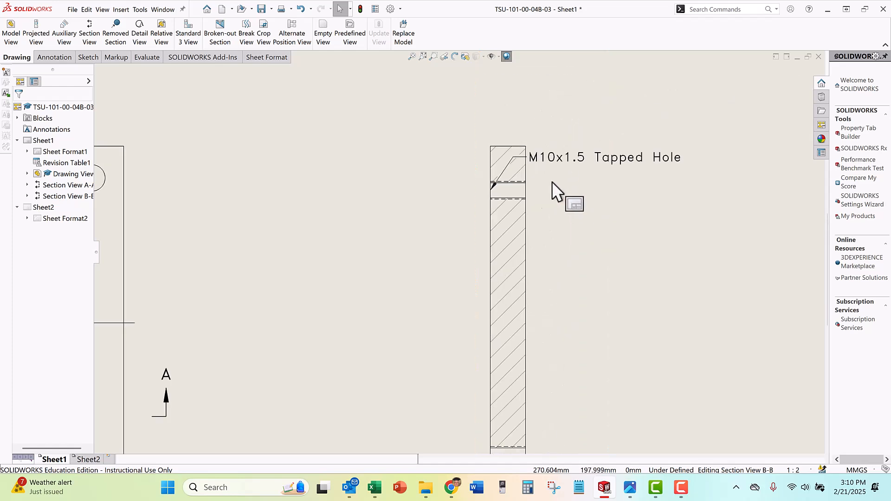
scroll(511, 205, "down", 2)
scroll(538, 218, "up", 3)
left_click(552, 197)
key("Delete")
scroll(552, 239, "up", 2)
mouse_move(575, 285)
middle_mouse_down()
mouse_move(639, 263)
mouse_move(655, 246)
middle_mouse_up()
key("f")
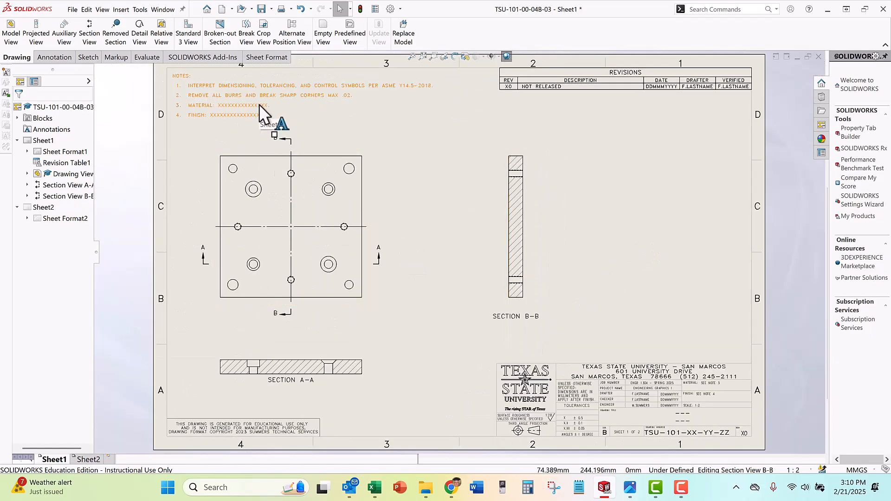
Add centerlines to the counterbored and countersunk holes in Section A-A
scroll(285, 363, "down", 2)
scroll(285, 363, "down", 3)
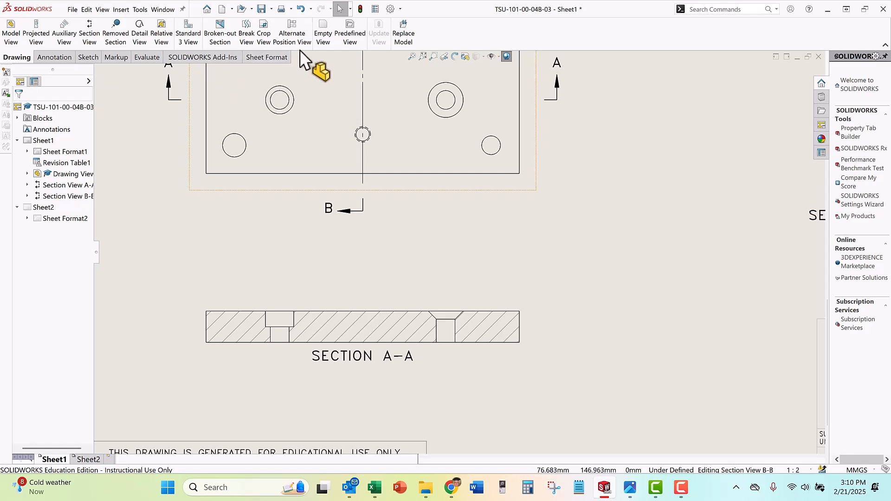
left_click(39, 58)
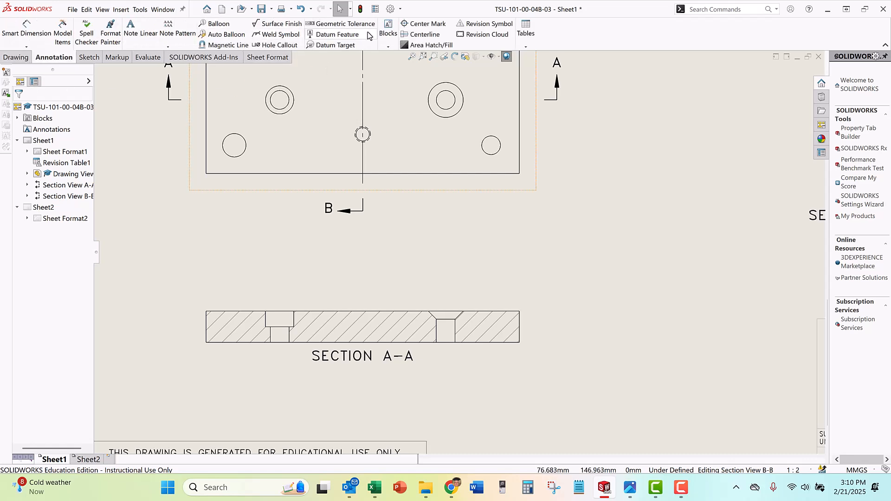
left_click(416, 35)
scroll(296, 335, "down", 3)
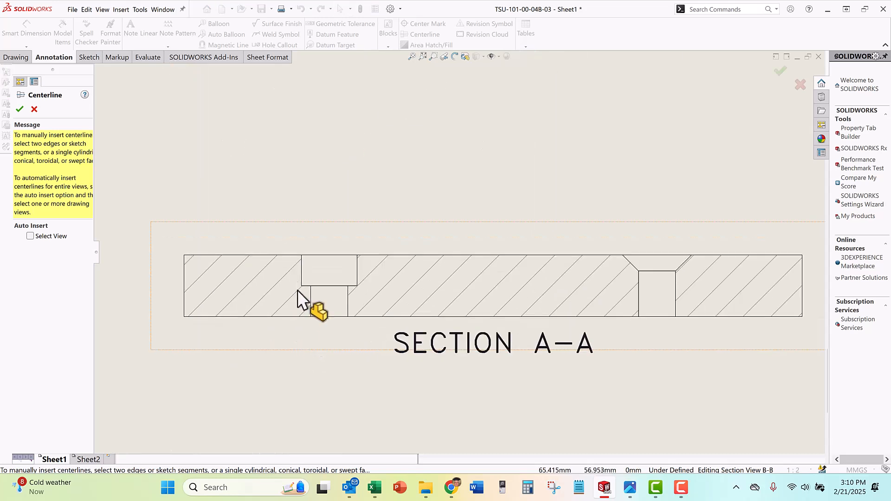
left_click(302, 277)
left_click(358, 273)
left_click(674, 290)
left_click(19, 109)
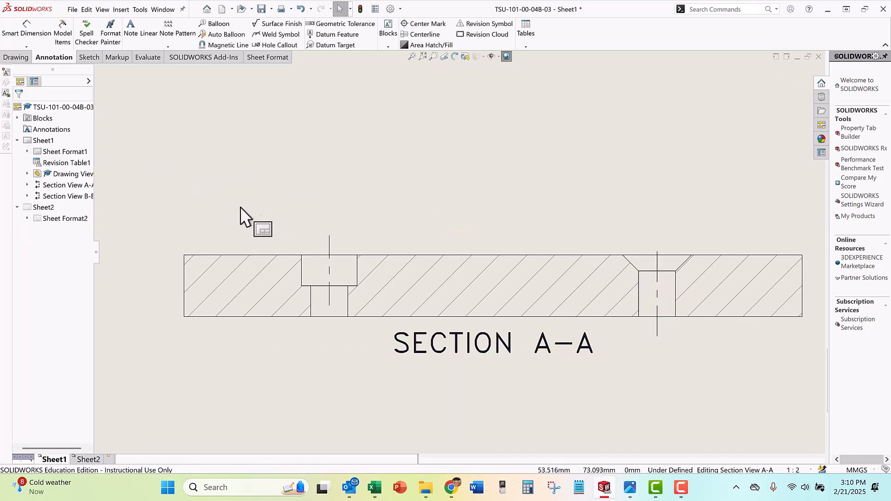
Lengthen the two hole centerlines in Section A-A so they extend past both faces of the plate
left_click(329, 297)
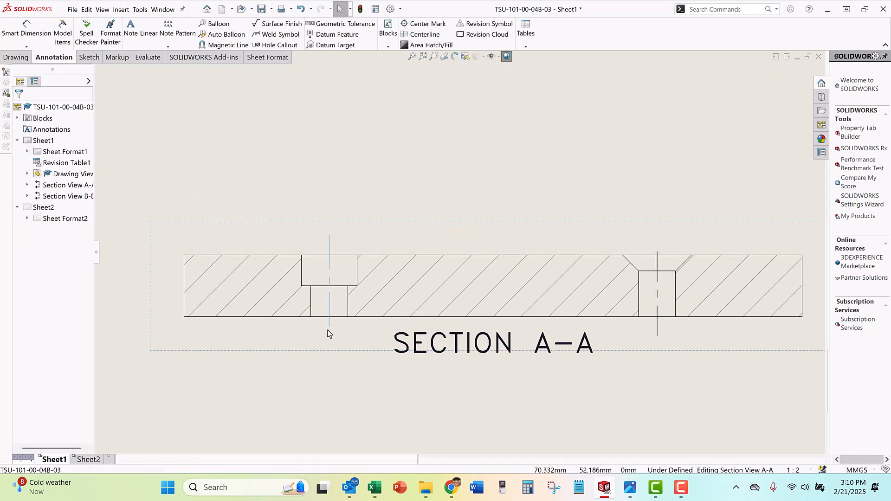
left_click(658, 263)
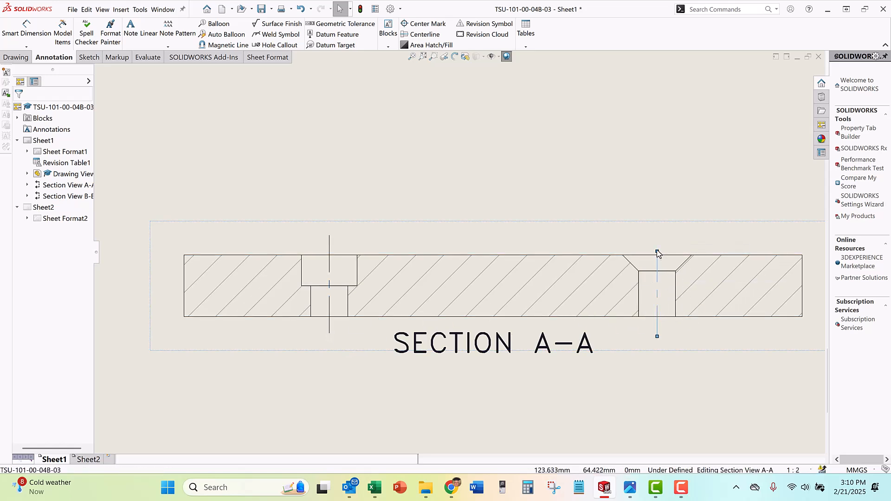
left_click(596, 202)
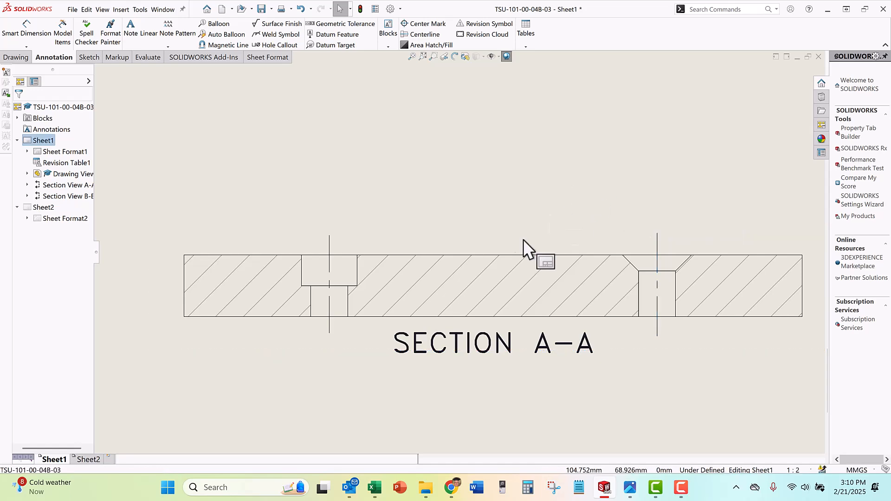
Add centerlines to the upper and lower tapped holes in Section B-B
scroll(534, 246, "up", 4)
scroll(575, 221, "up", 4)
scroll(655, 195, "down", 6)
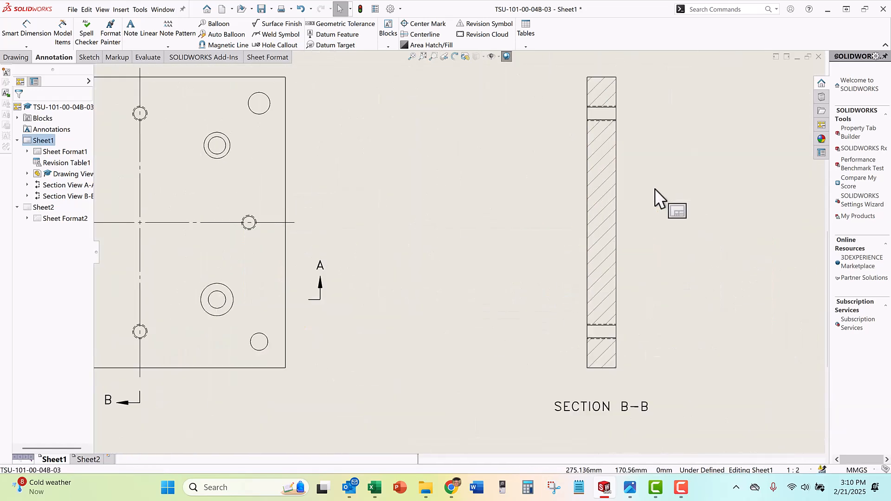
left_click(411, 37)
scroll(584, 116, "down", 3)
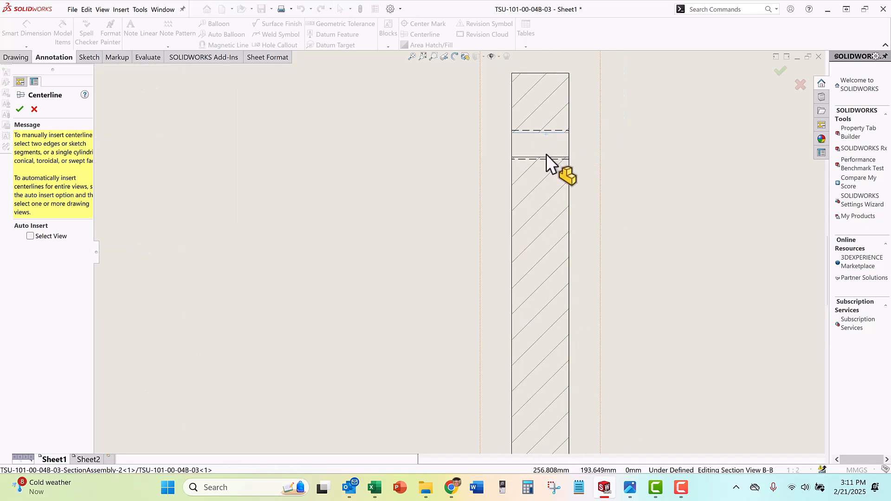
scroll(472, 421, "up", 3)
scroll(471, 421, "down", 3)
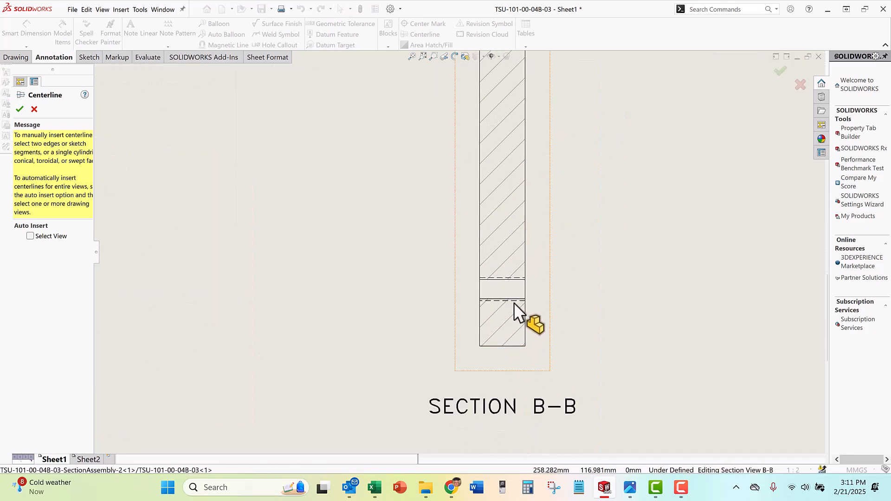
left_click(516, 280)
left_click(513, 300)
left_click(19, 109)
scroll(317, 218, "up", 6)
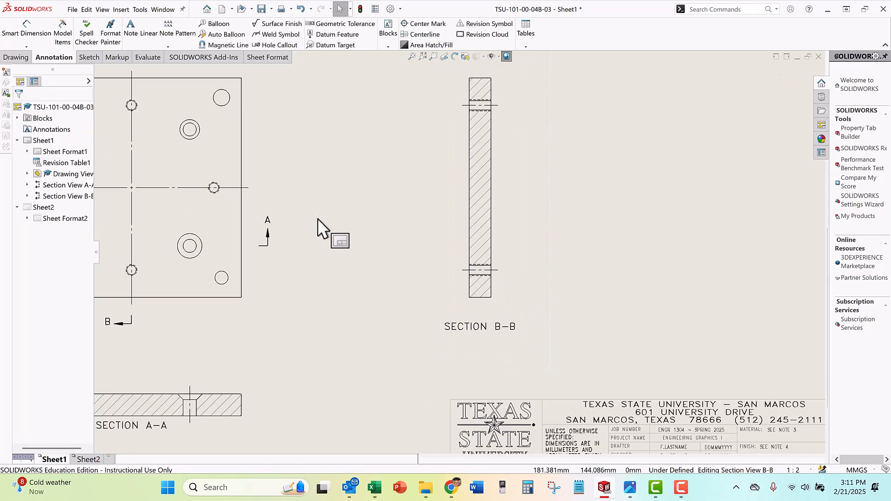
Add center marks to the four corner holes and the four counterbored and countersunk holes in the front view
scroll(470, 235, "down", 3)
scroll(469, 235, "down", 2)
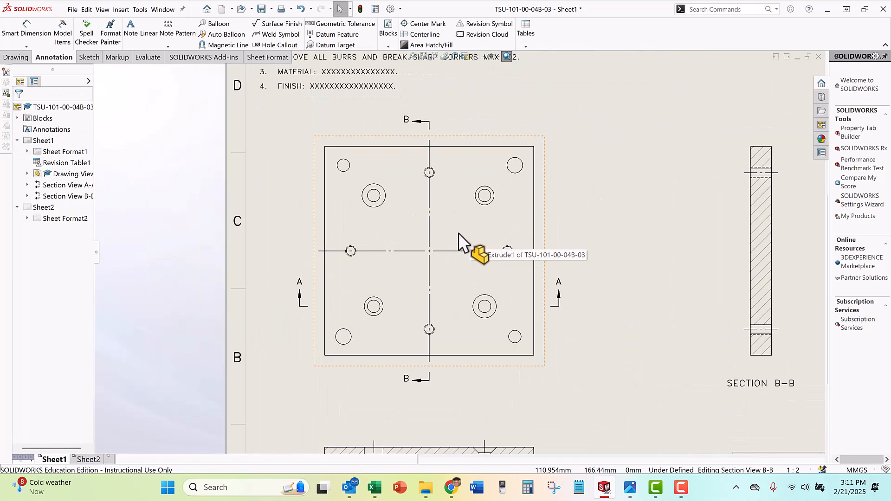
left_click(418, 26)
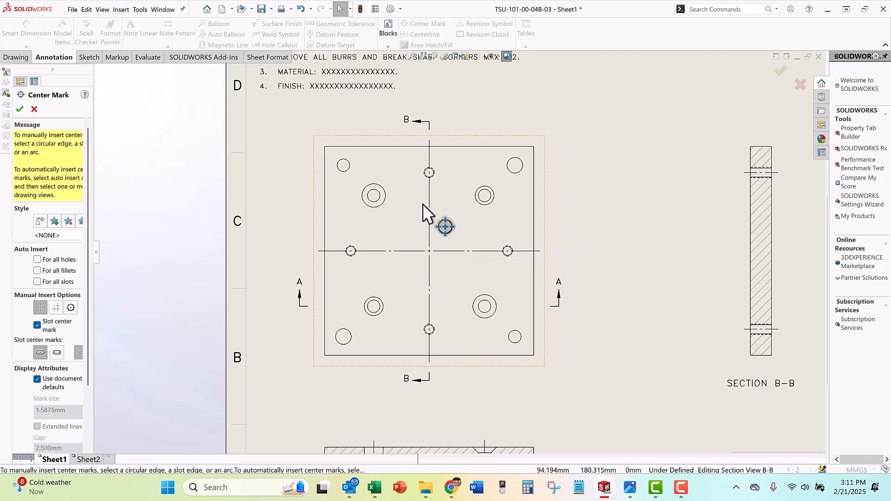
left_click(383, 204)
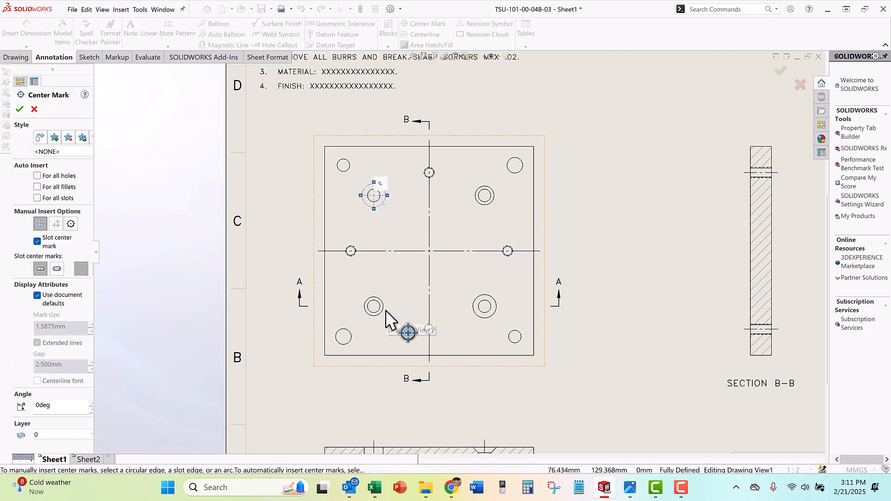
left_click(383, 308)
left_click(493, 297)
left_click(483, 204)
left_click(517, 172)
left_click(341, 170)
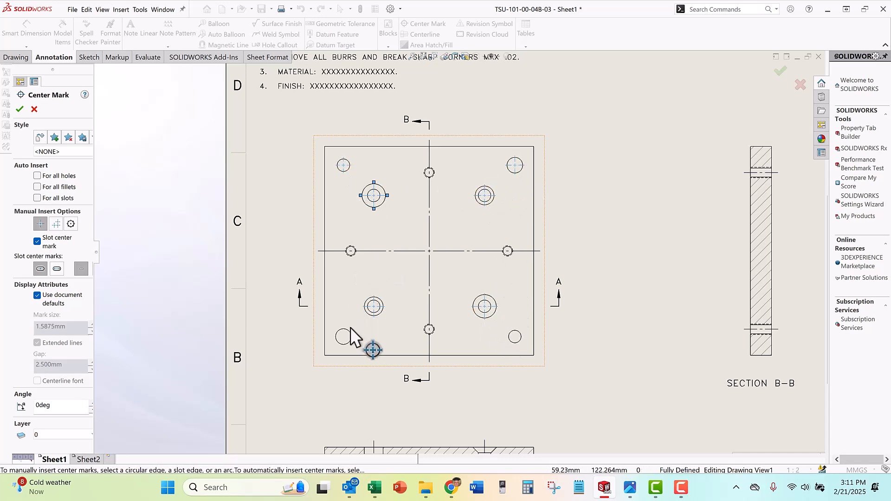
left_click(348, 331)
left_click(514, 341)
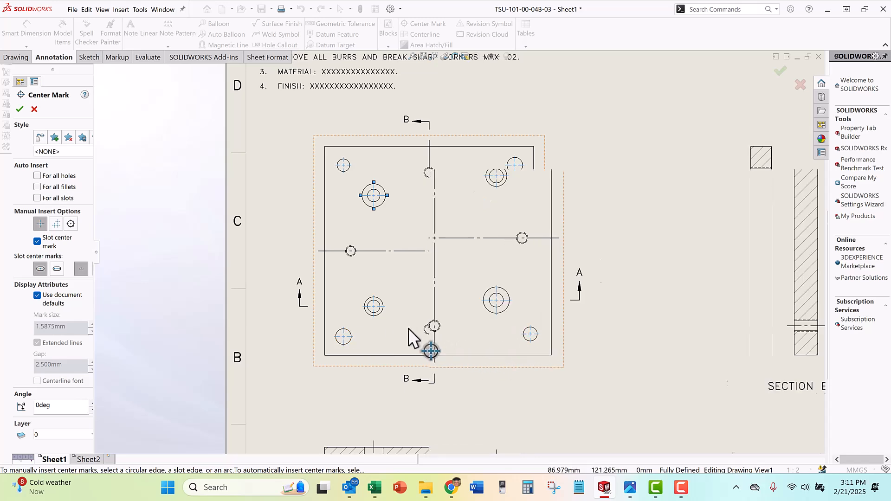
Add a center mark to the lower tapped hole on the front view's vertical centerline
scroll(408, 330, "down", 3)
scroll(455, 320, "down", 2)
left_click(476, 269)
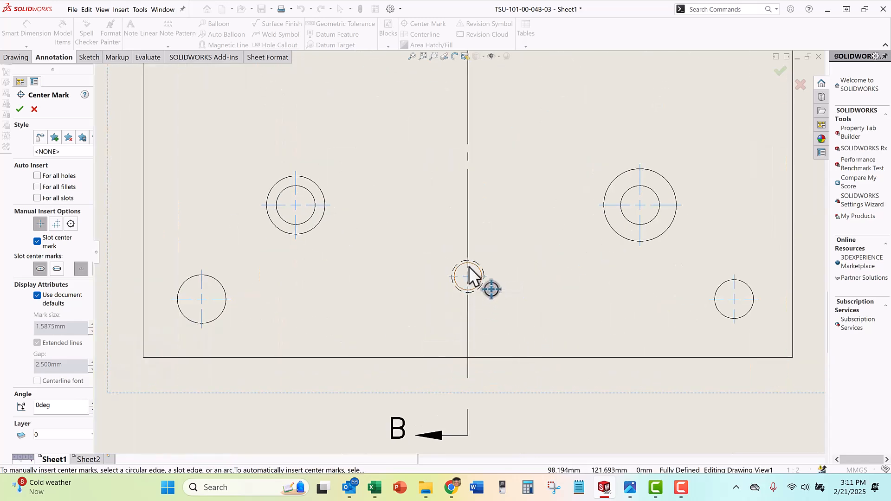
left_click(20, 109)
scroll(361, 199, "up", 5)
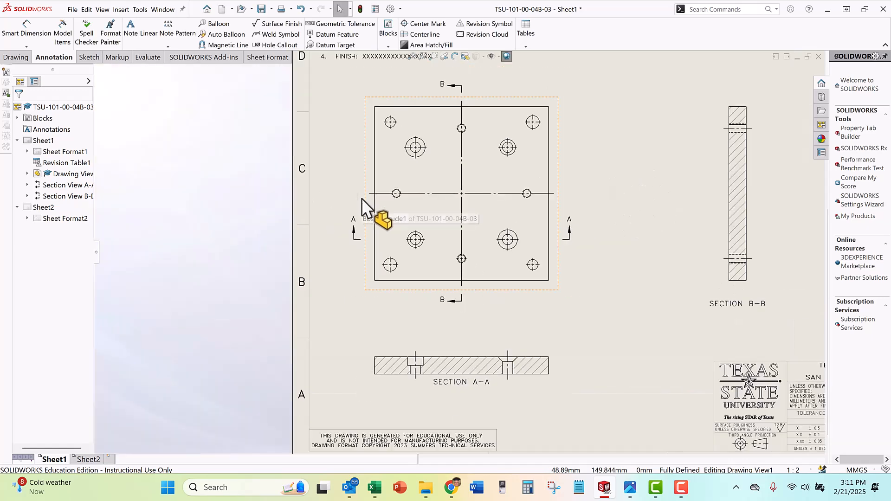
Add center marks to the two tapped holes on the front view's horizontal centerline
scroll(573, 211, "down", 2)
scroll(325, 215, "down", 3)
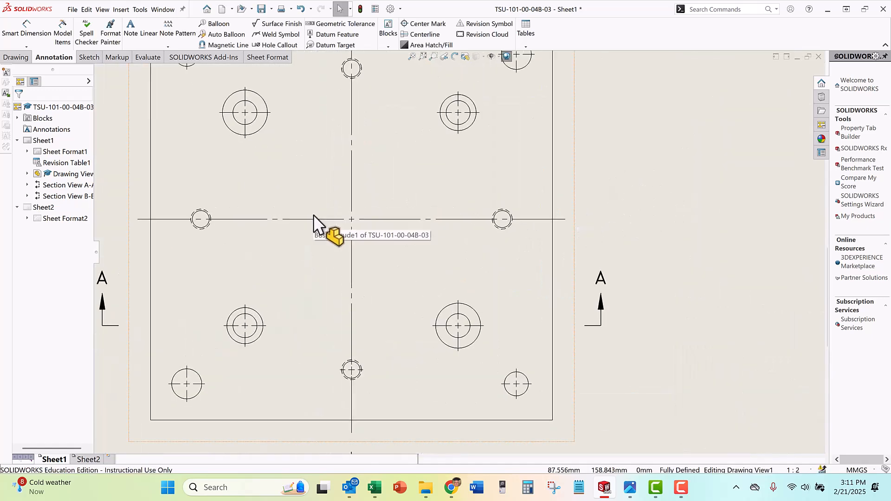
left_click(427, 23)
left_click(204, 212)
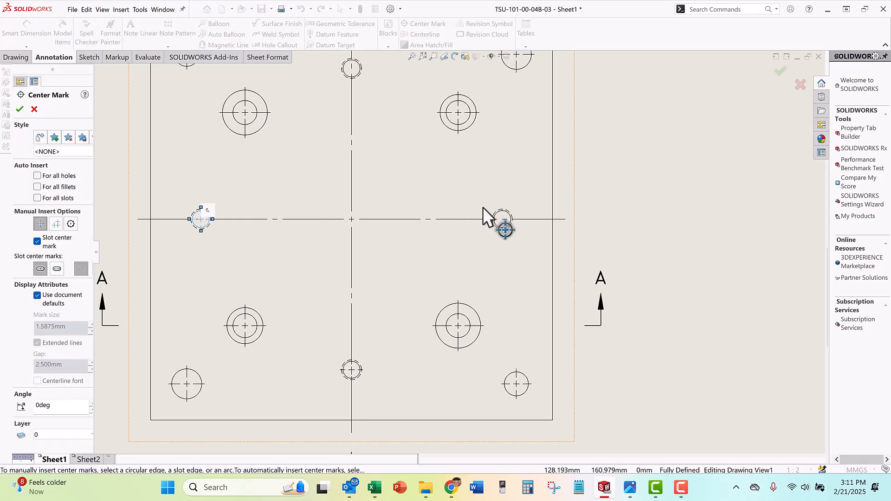
left_click(499, 217)
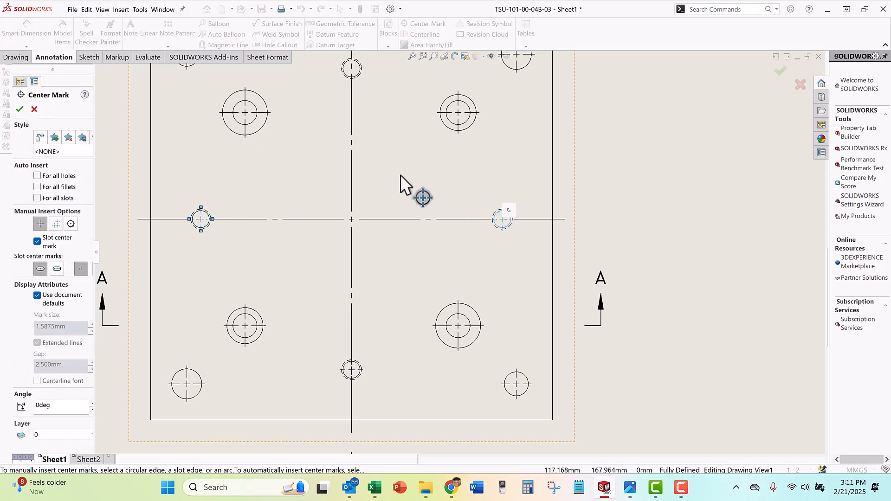
left_click(20, 110)
key("f")
middle_click_drag(536, 210, 549, 195)
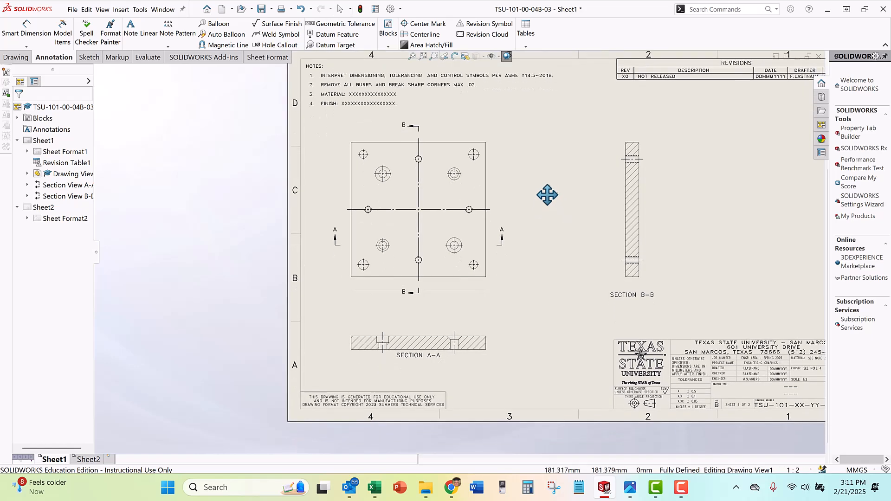
key("Escape")
key("f")
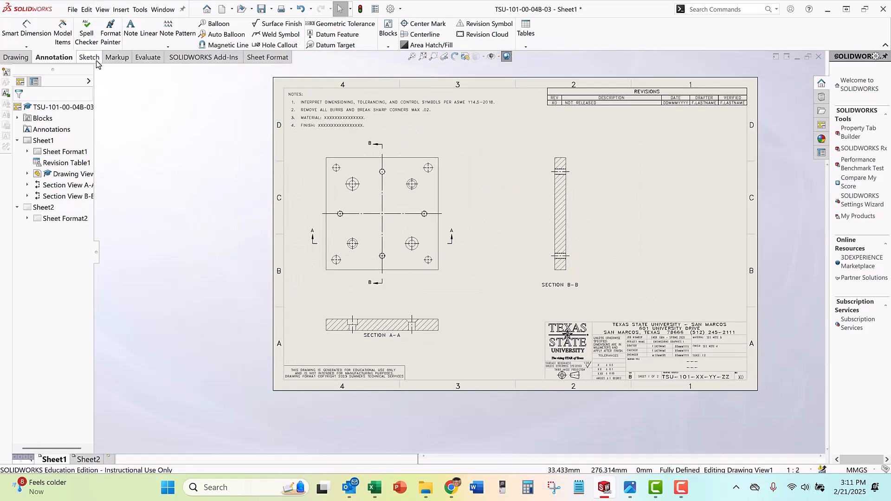
Attach datum feature A to the lower edge of Section A-A, with its symbol to the right of the plate
left_click(341, 37)
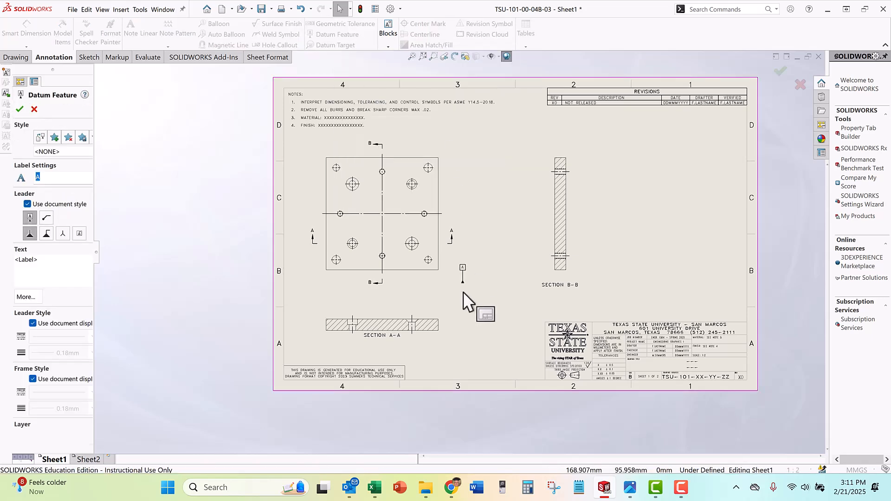
scroll(444, 348, "down", 3)
left_click(434, 295)
left_click(503, 278)
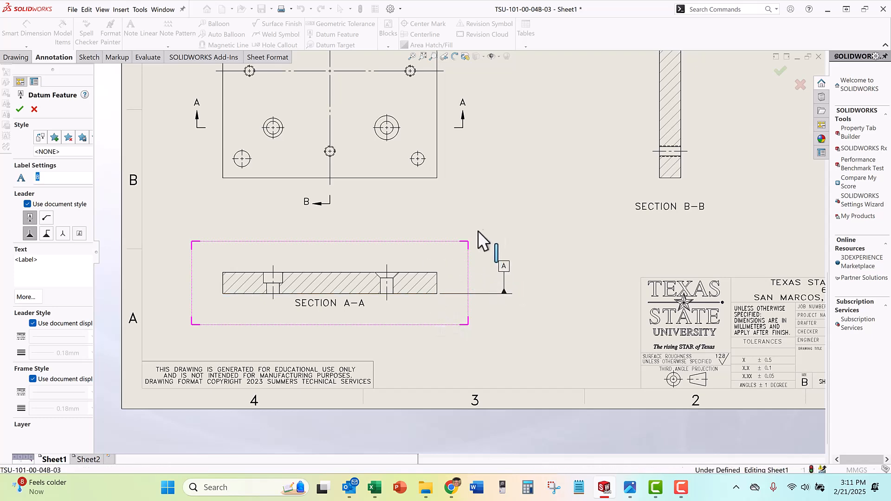
scroll(471, 218, "up", 2)
left_click(19, 109)
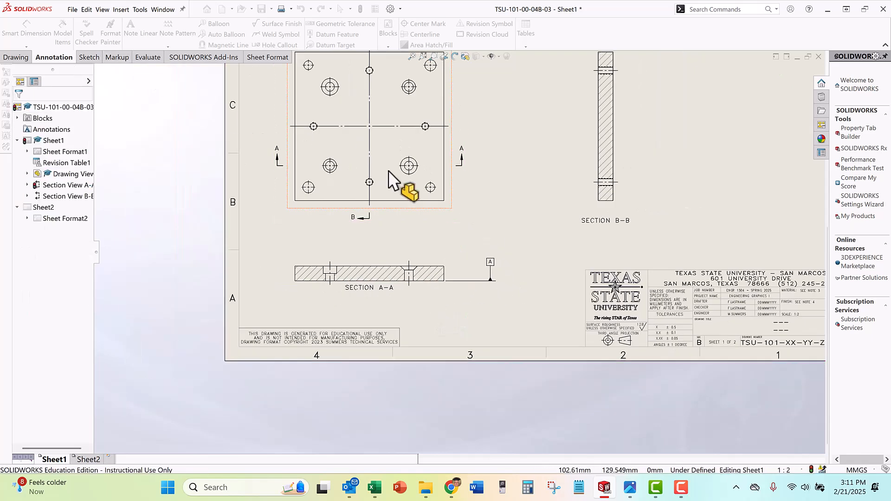
Dimension the plate's overall width above the front view and its overall height to the left of it
key("f")
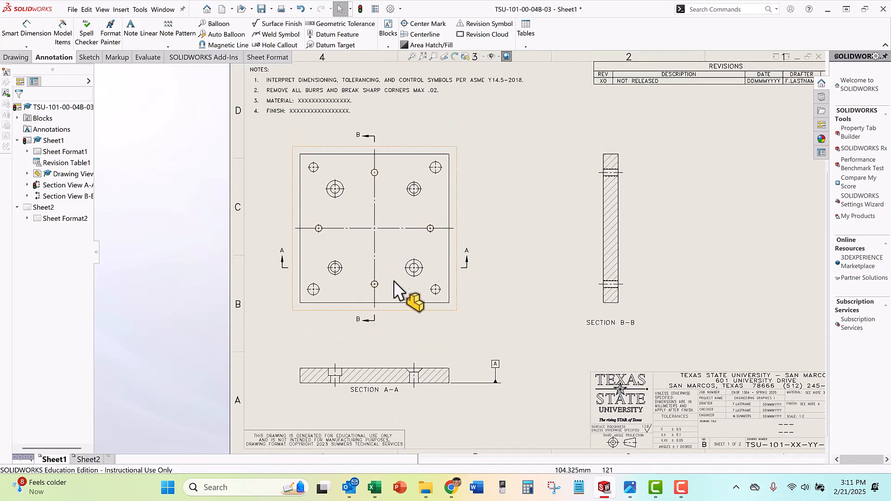
left_click(31, 36)
left_click(299, 161)
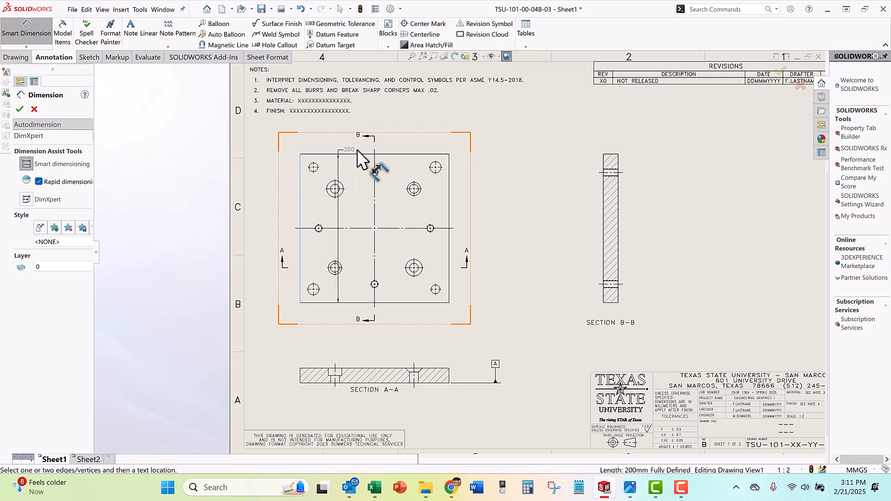
left_click(449, 157)
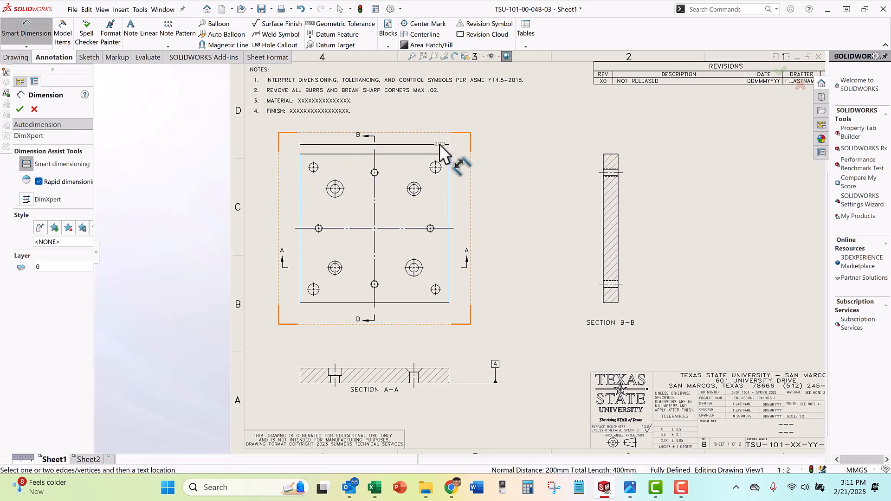
left_click(413, 124)
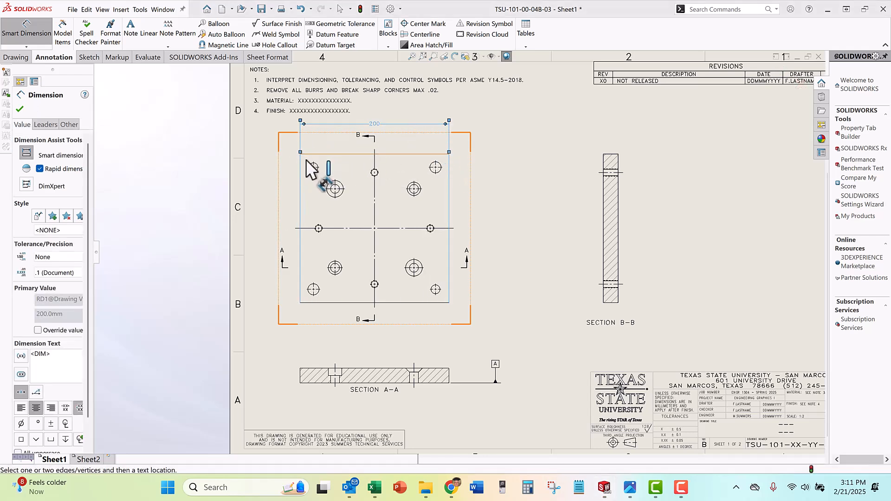
left_click(309, 153)
left_click(308, 302)
left_click(259, 212)
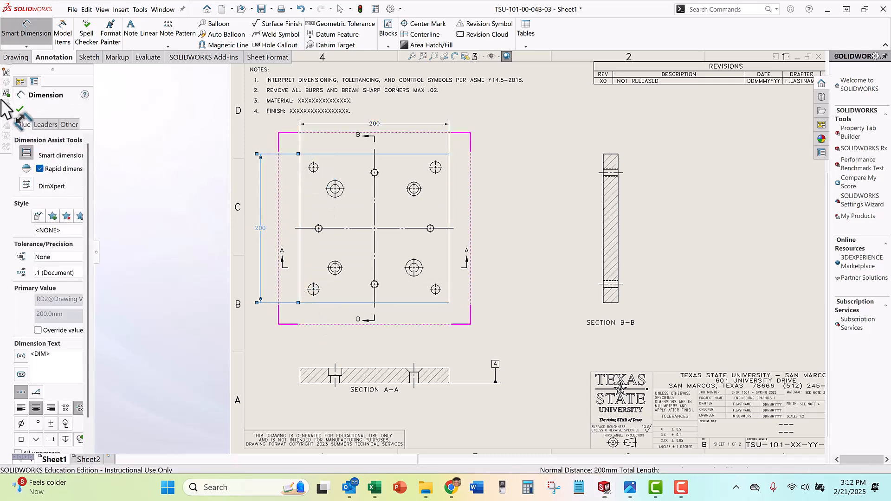
left_click(19, 108)
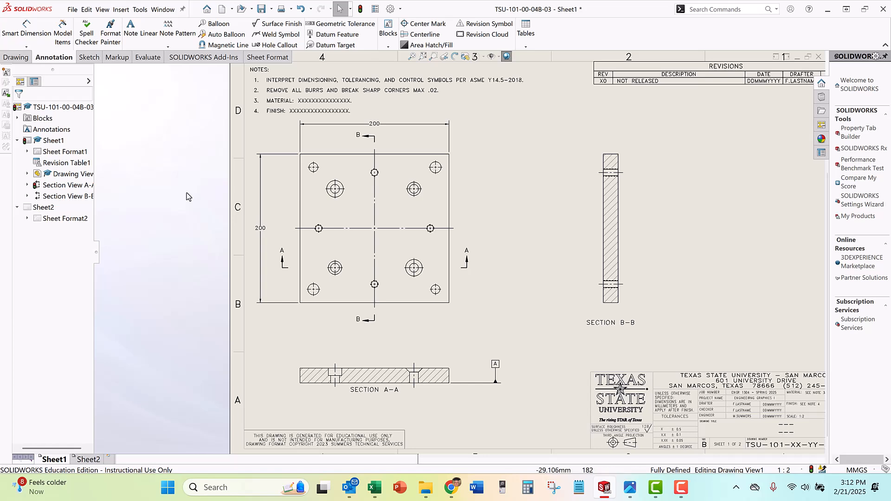
Move the front view slightly right and down, and lower Section A-A to widen the gap between them
left_click_drag(456, 312, 485, 320)
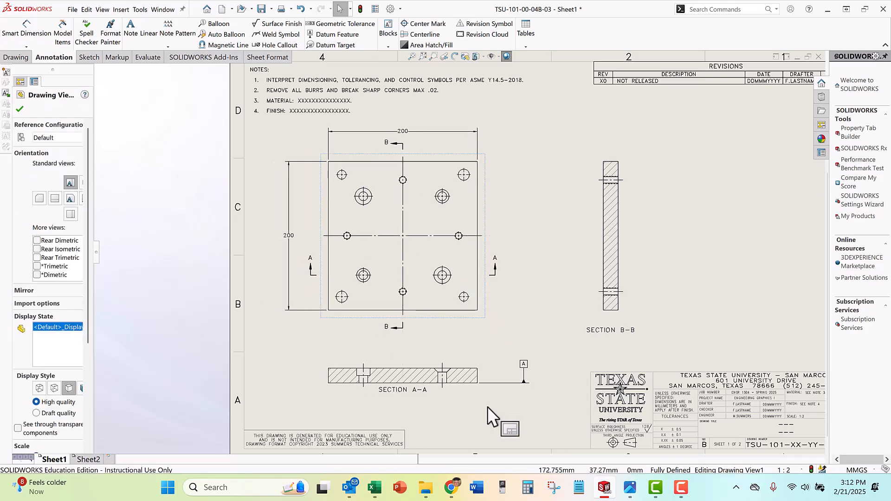
left_click(483, 390)
left_click_drag(482, 392, 482, 413)
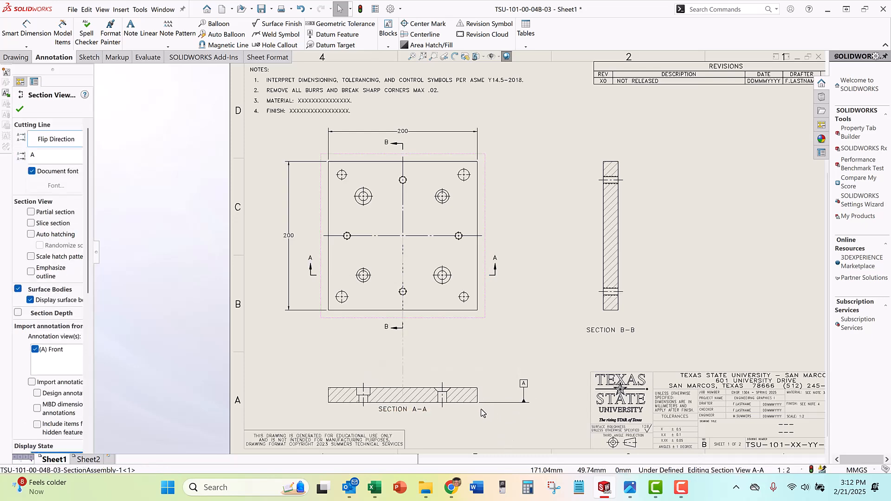
left_click(512, 213)
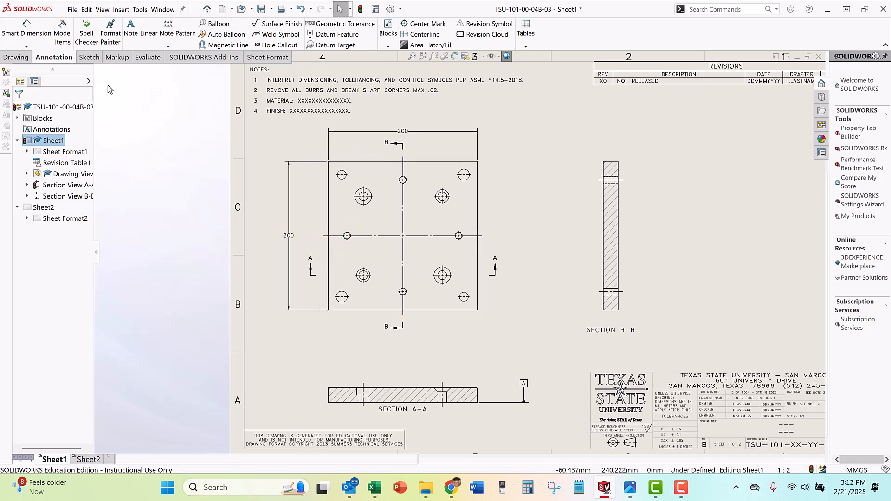
Attach datum feature B to the front view's overall width dimension and datum feature C to its overall height dimension
left_click(332, 36)
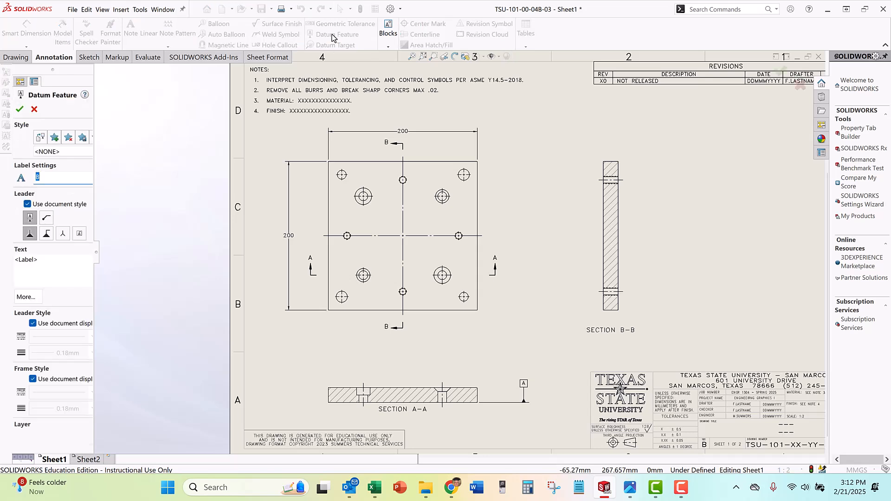
left_click(406, 134)
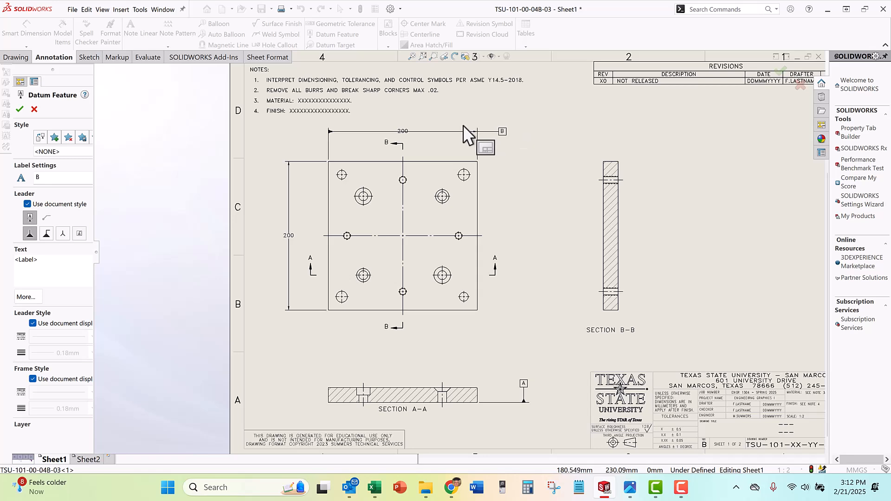
left_click(312, 132)
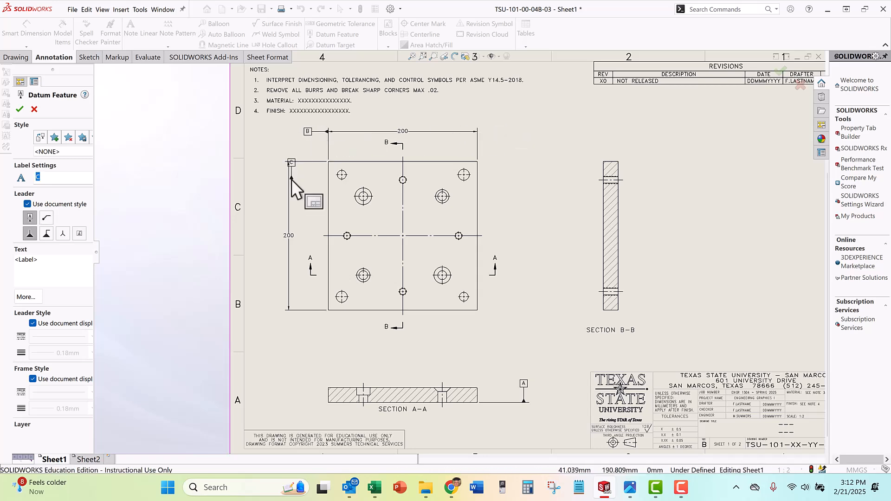
left_click(290, 238)
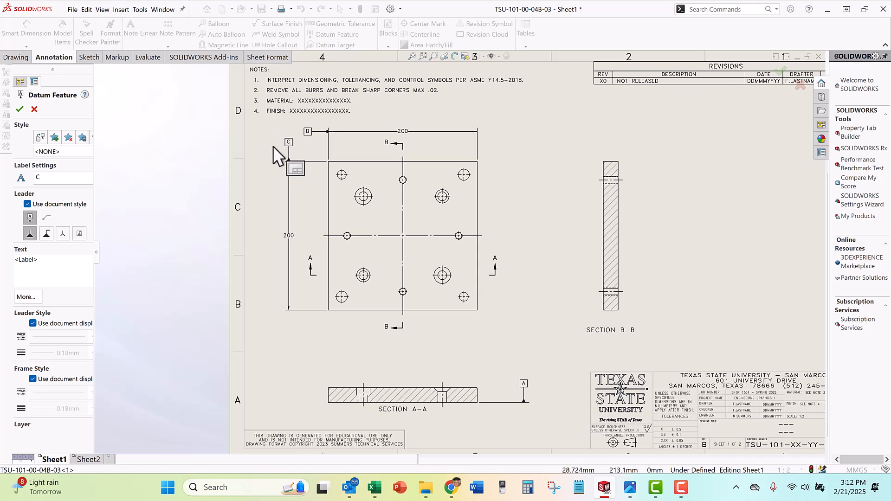
left_click(273, 145)
key("Escape")
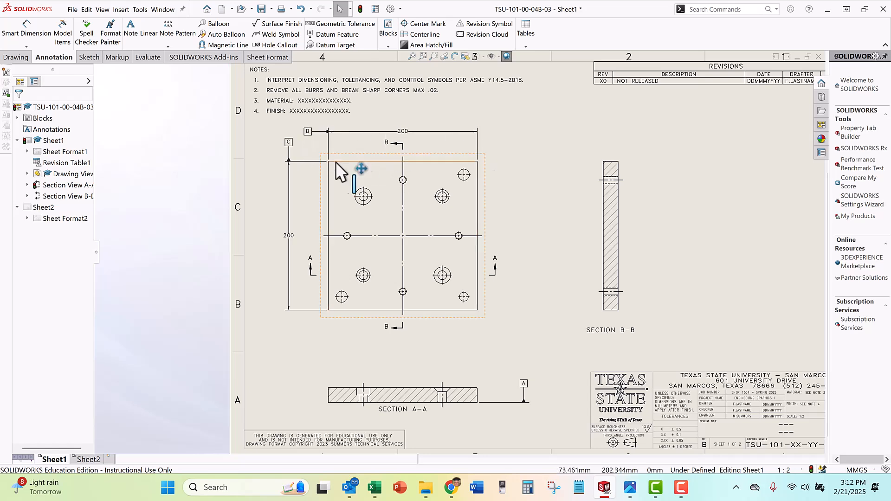
left_click(403, 213)
left_click(538, 139)
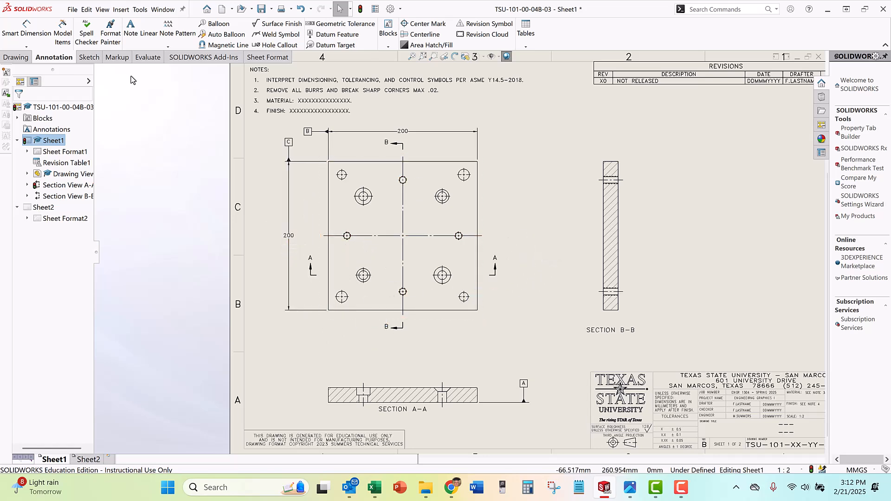
Save the drawing as TSU-101-00-04B-03.SLDDRW in the Camtasia_Solidwroks_Files folder, saving all modified components with it
left_click(72, 9)
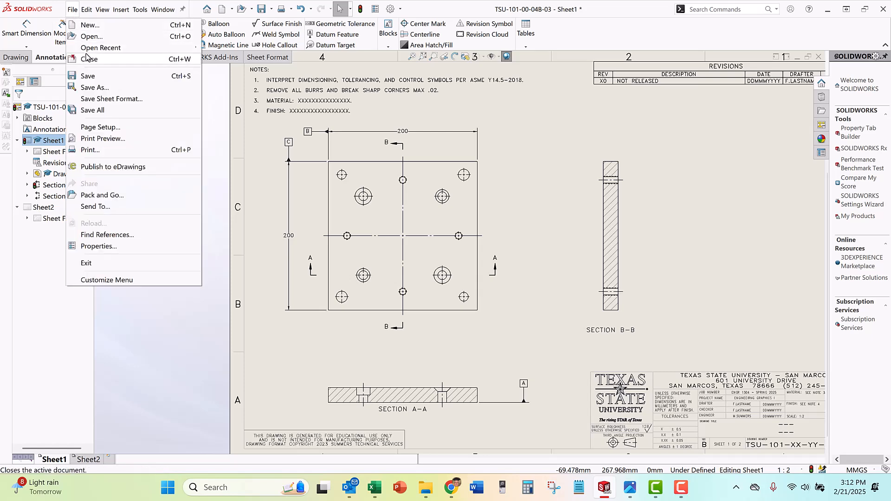
left_click(88, 77)
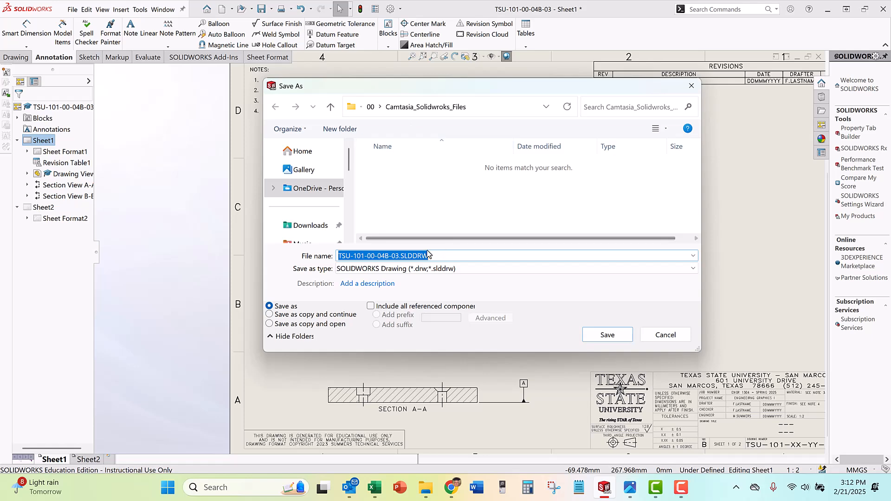
left_click(606, 334)
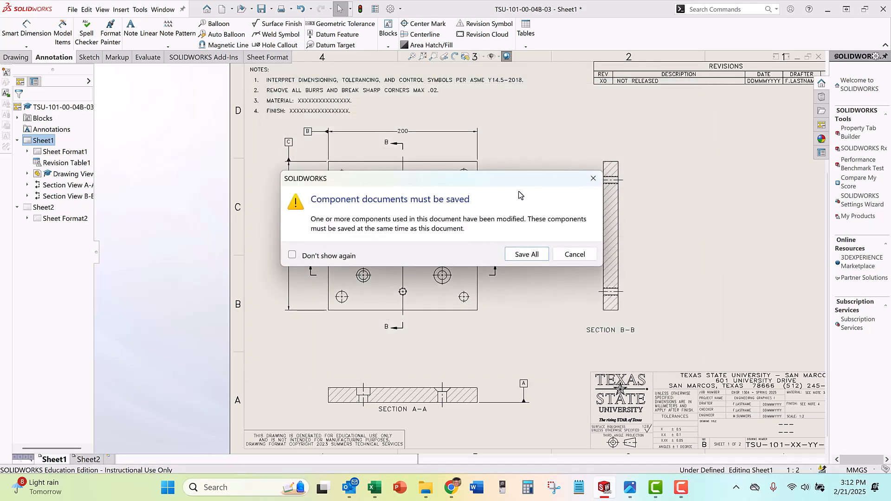
left_click(527, 254)
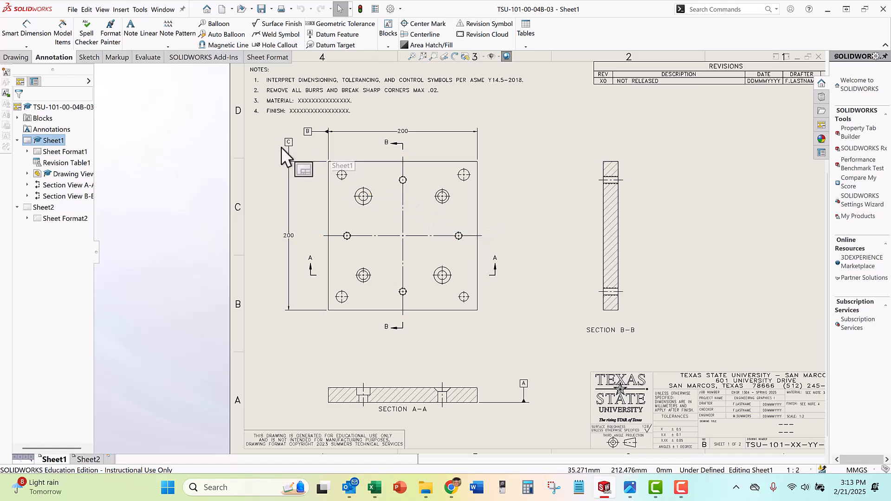
Start an ordinate dimension set with its zero on the front view's horizontal centerline, placed to the right of the plate
left_click(26, 46)
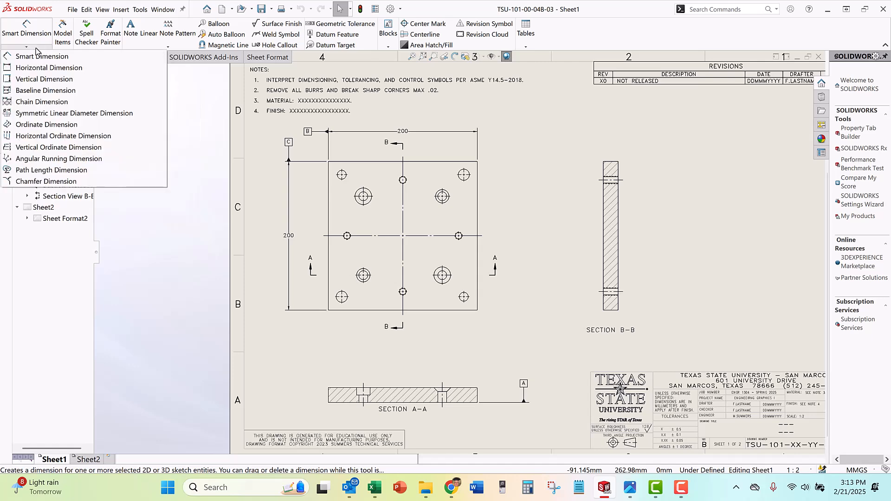
left_click(46, 128)
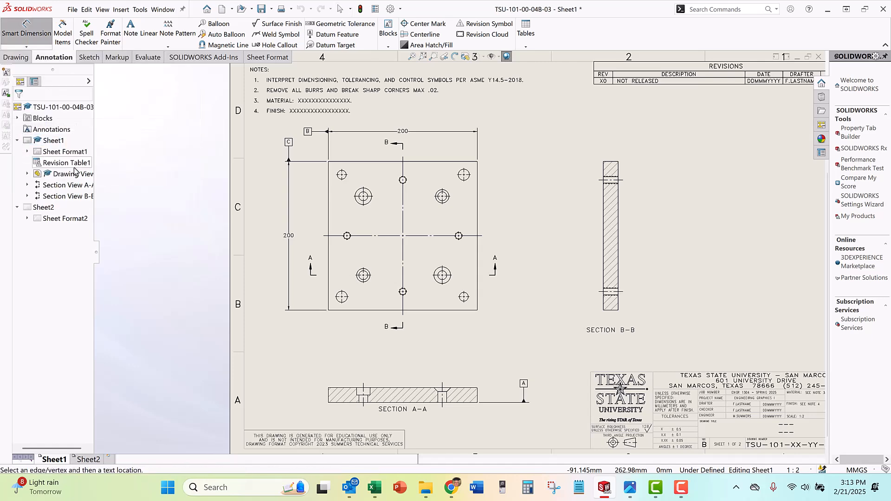
scroll(453, 244, "down", 2)
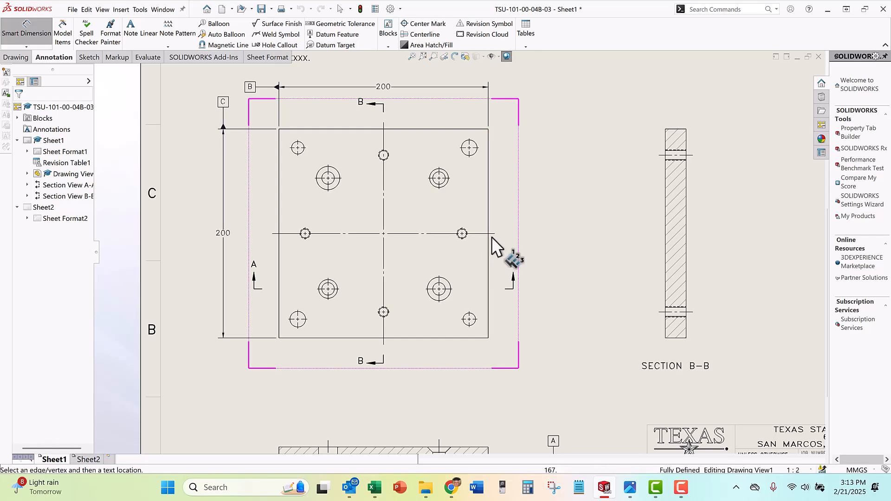
left_click(493, 234)
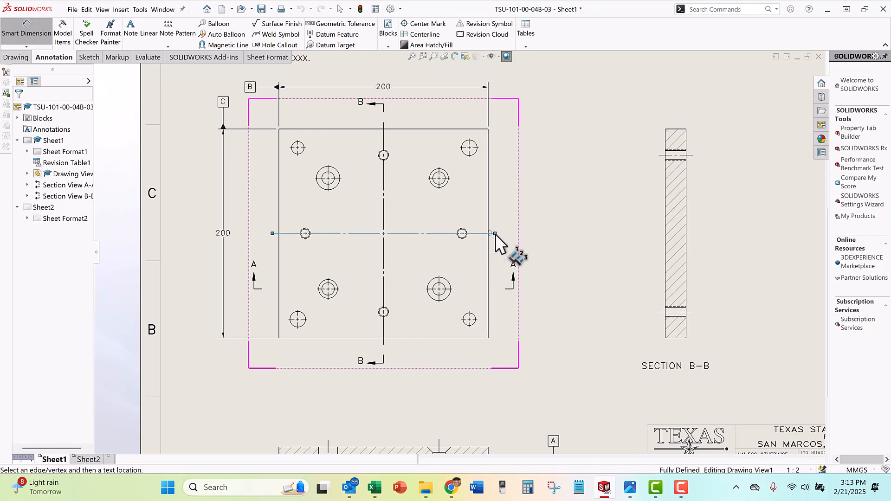
left_click(550, 237)
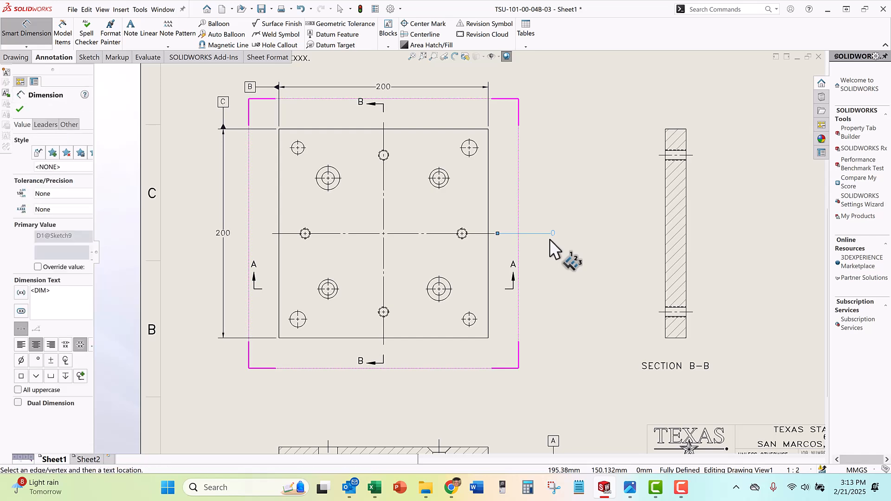
Add ordinate dimensions for the upper-right inner hole, both right-hand corner holes and section line A-A
left_click(450, 177)
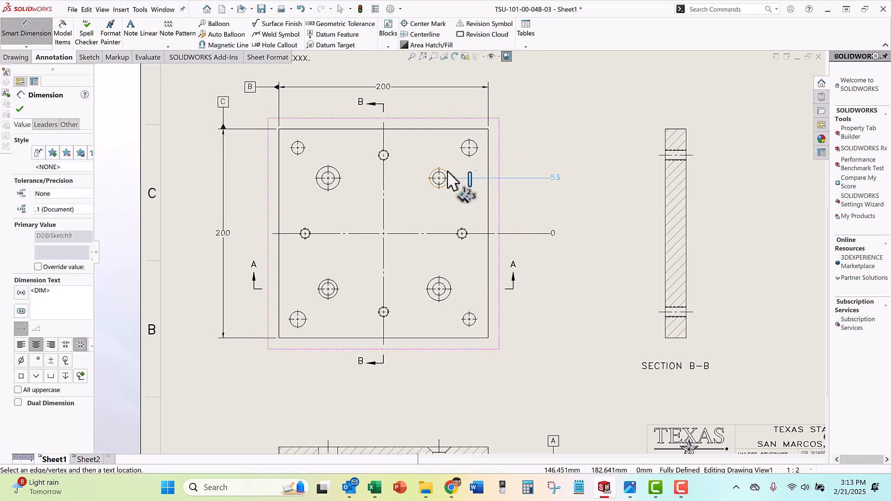
left_click(479, 146)
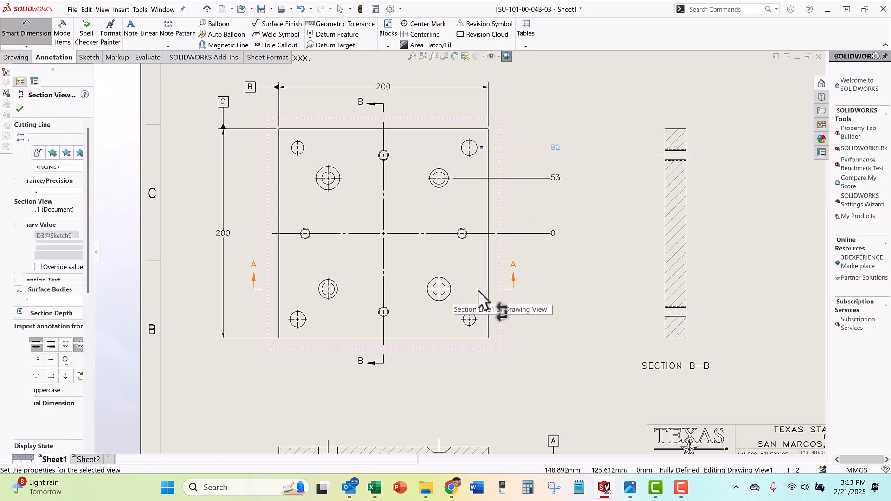
left_click(470, 302)
left_click(559, 236)
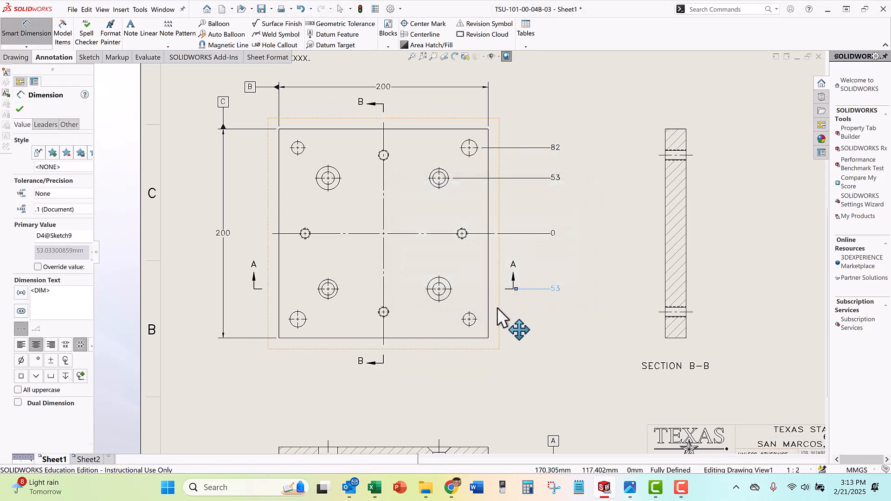
left_click(480, 320)
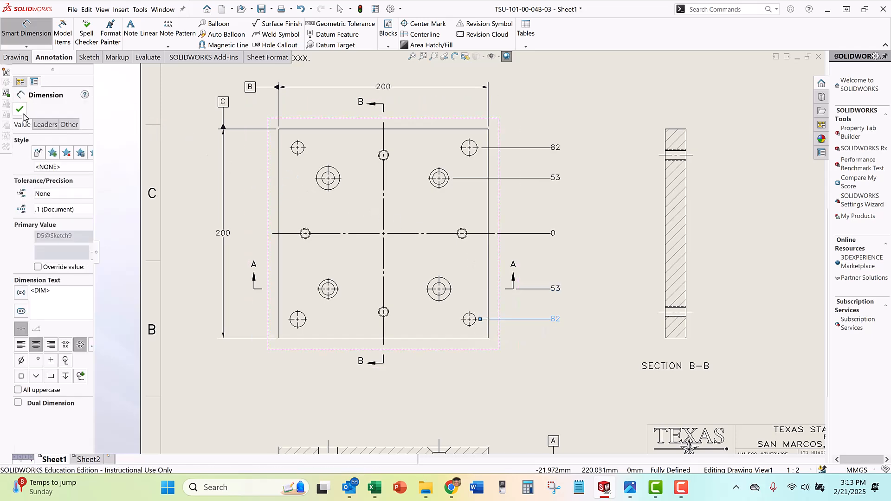
left_click(20, 110)
Delete the ordinate dimension attached to section line A-A and shift the remaining ordinate values slightly right
scroll(467, 278, "down", 2)
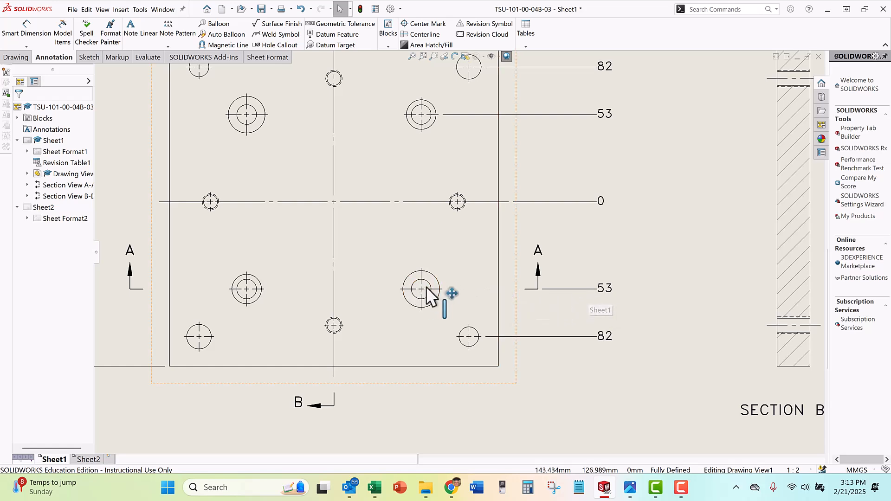
left_click(604, 289)
key("Delete")
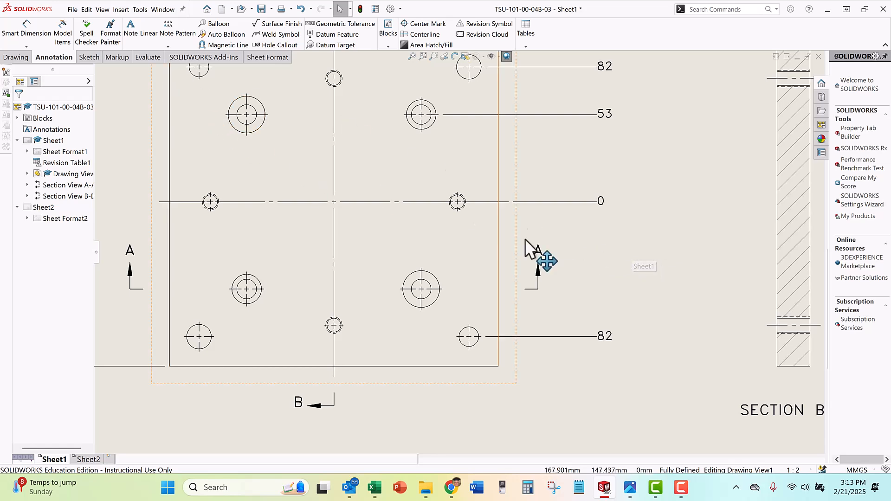
mouse_move(604, 201)
left_mouse_down()
mouse_move(624, 203)
mouse_move(605, 203)
left_mouse_up()
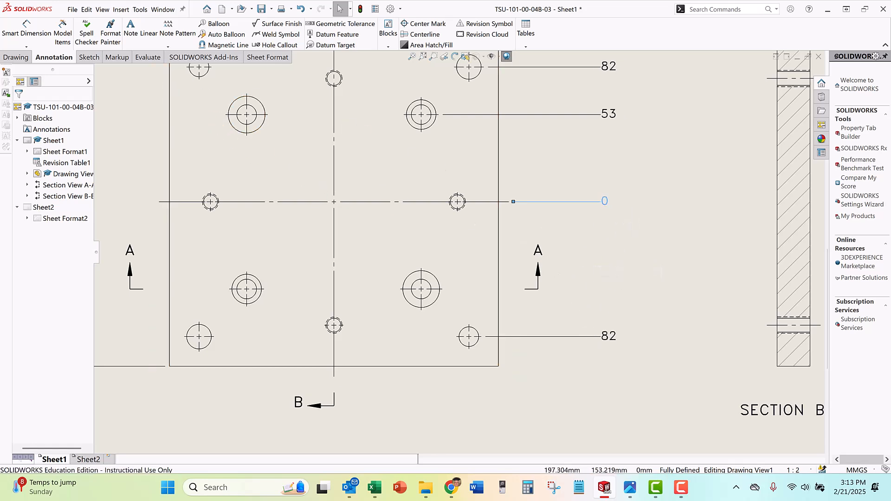
left_click(651, 269)
Add an ordinate dimension for the lower-right inner hole's center mark to the ordinate set right of the plate
middle_click_drag(656, 160, 638, 207)
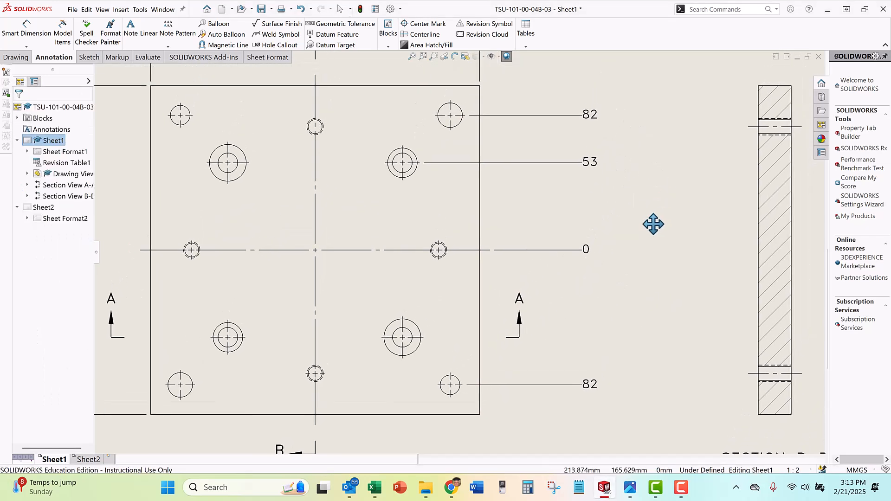
left_click(26, 47)
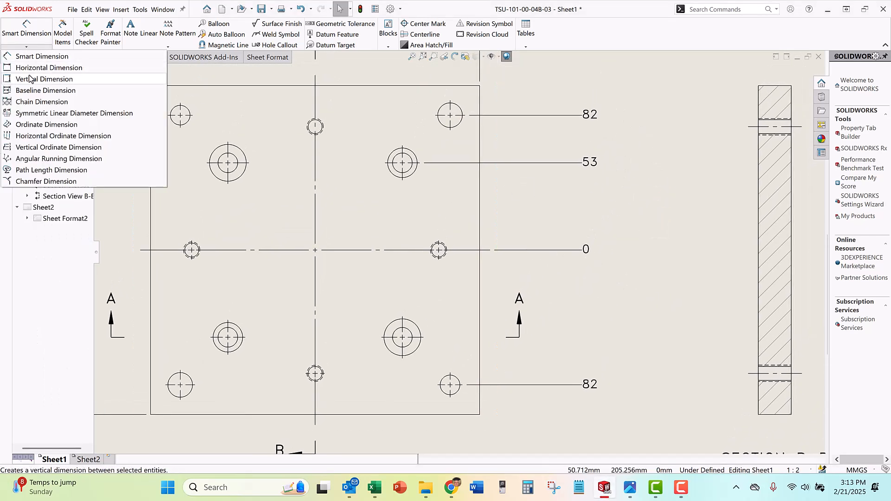
left_click(588, 254)
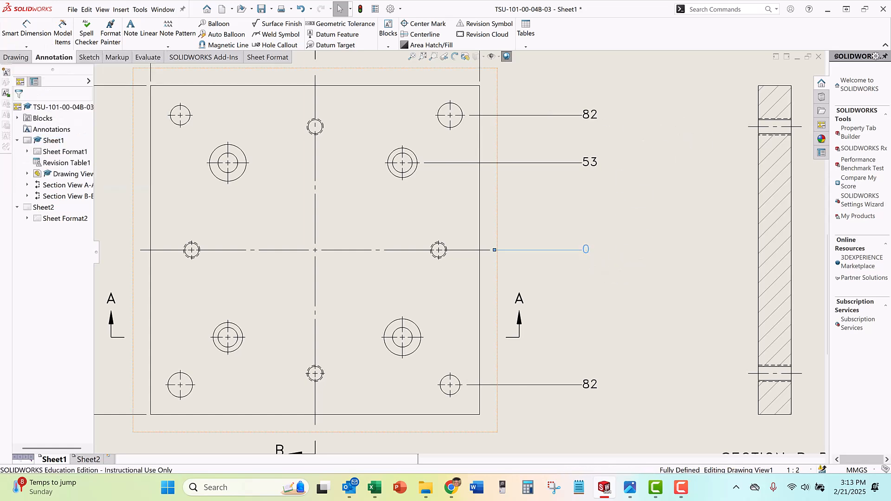
right_click(585, 250)
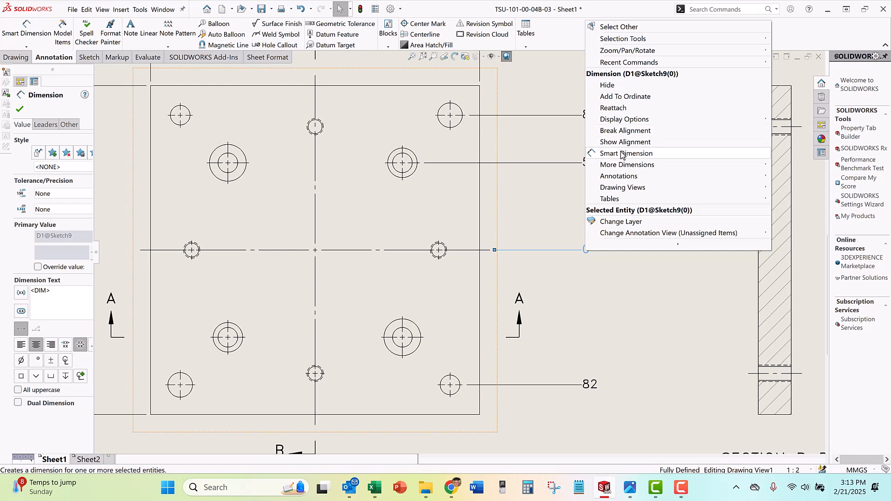
left_click(619, 96)
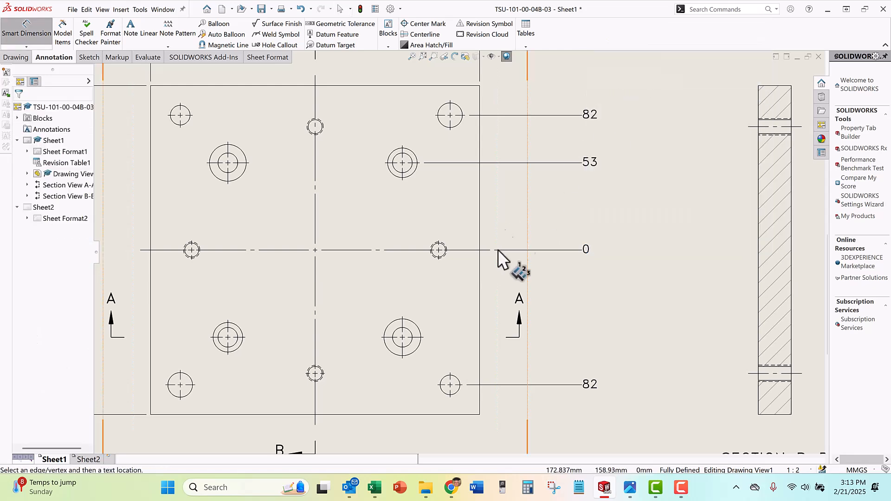
scroll(436, 338, "down", 3)
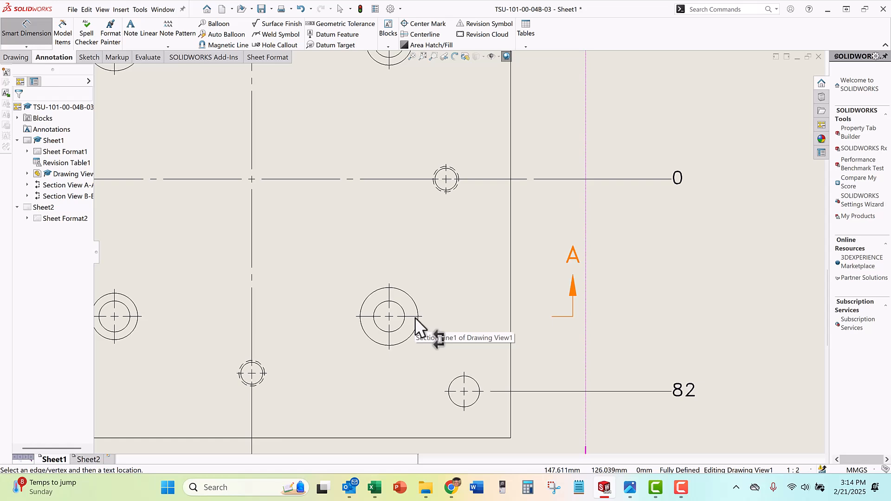
right_click(416, 319)
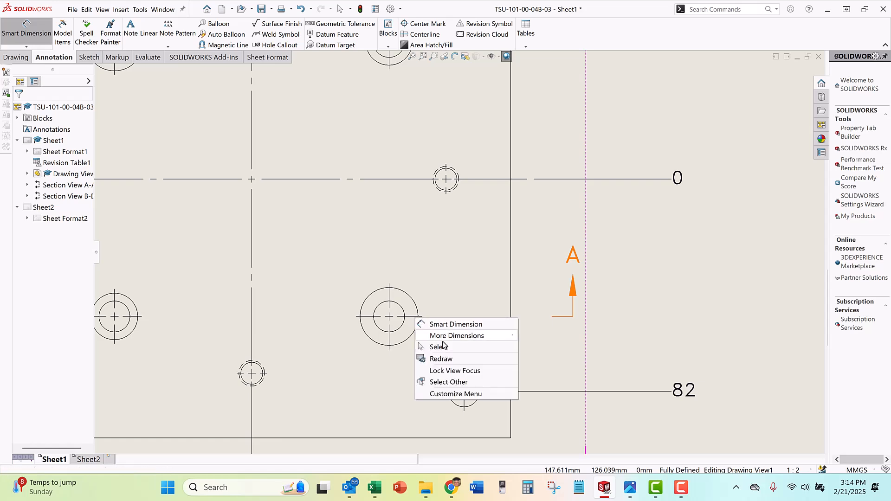
left_click(443, 385)
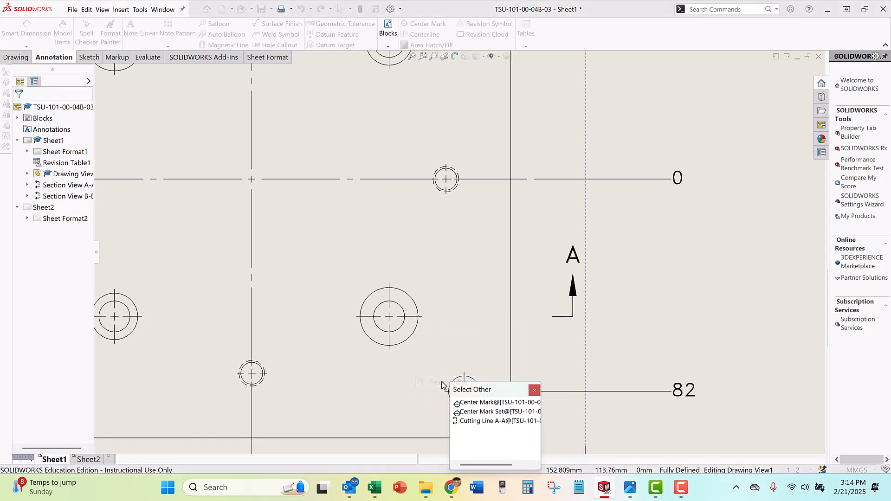
left_click(491, 402)
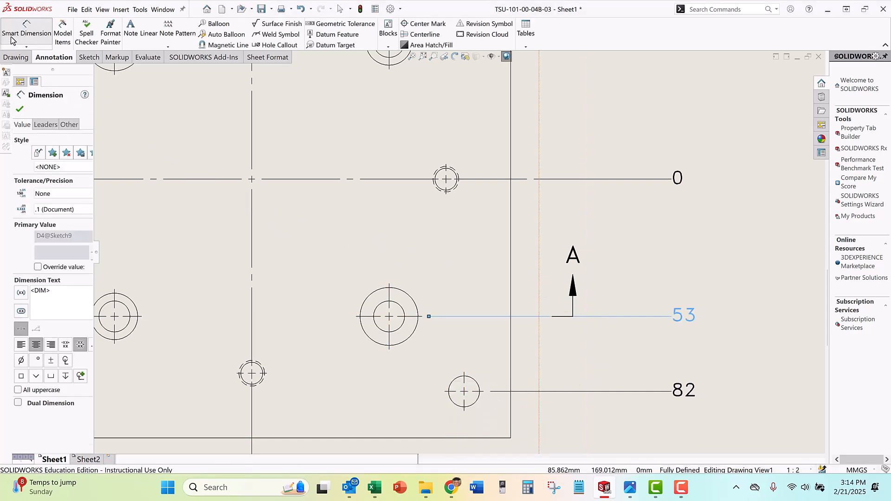
Move the overall height dimension with datum C farther left of the front view to make room beside the plate
left_click(26, 34)
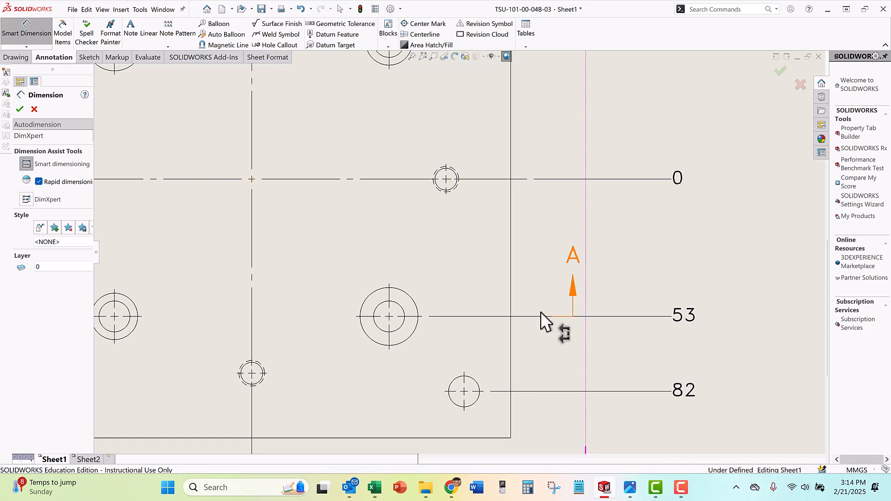
key("f")
scroll(516, 233, "down", 3)
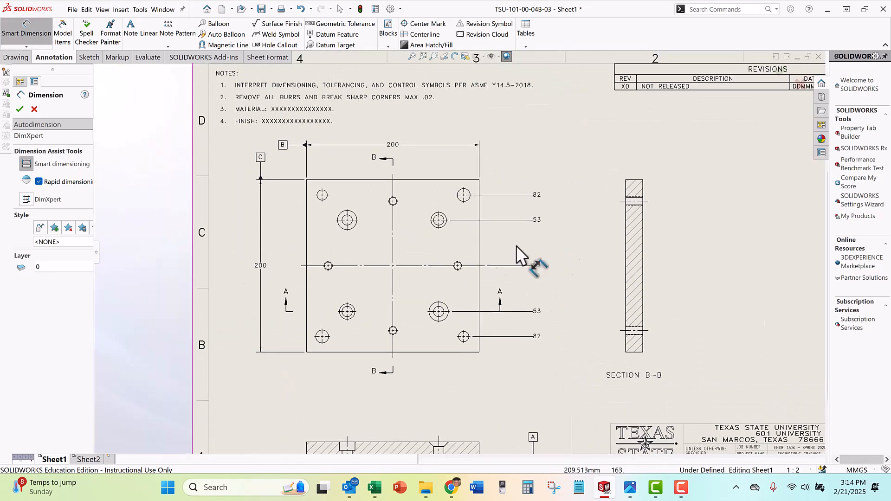
middle_click_drag(433, 246, 514, 274)
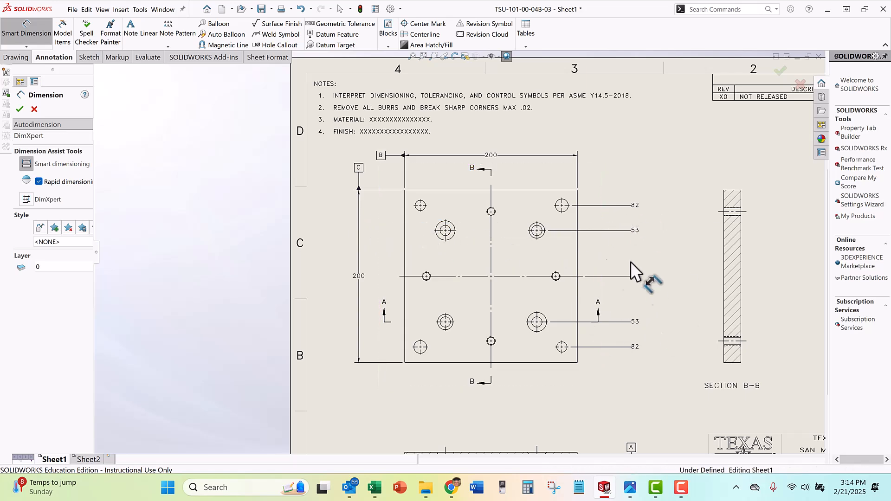
left_click_drag(355, 275, 324, 272)
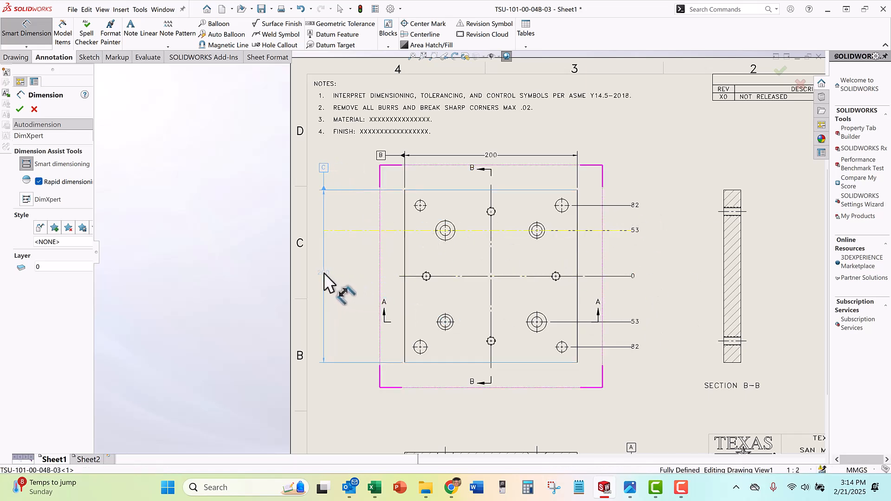
left_click(679, 158)
Place an ordinate zero dimension from the front view's horizontal centerline on the left side of the plate
scroll(472, 279, "down", 2)
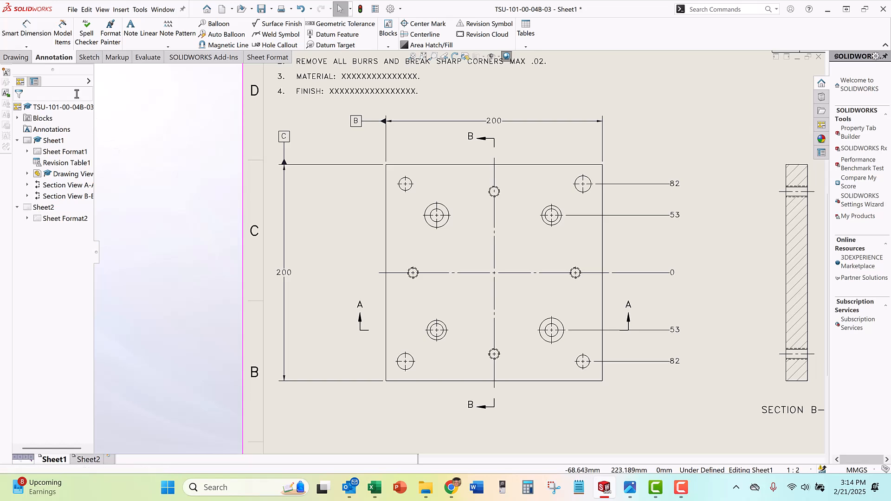
left_click(26, 46)
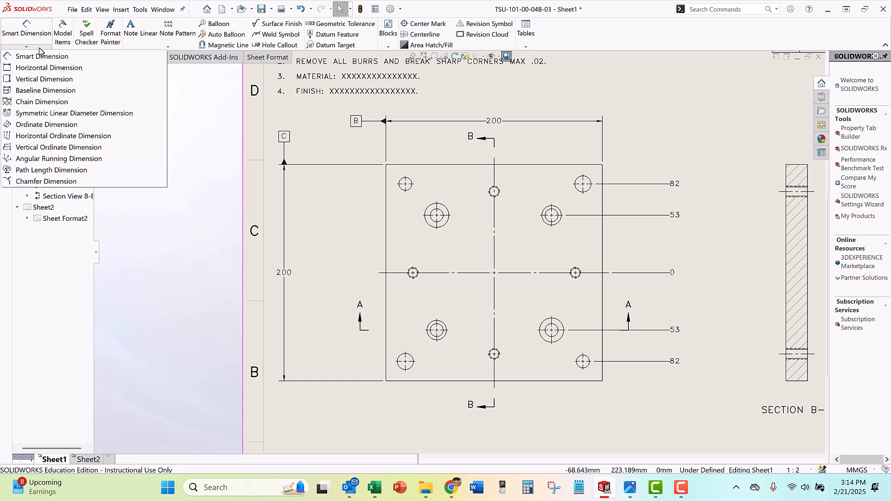
left_click(53, 124)
left_click(380, 274)
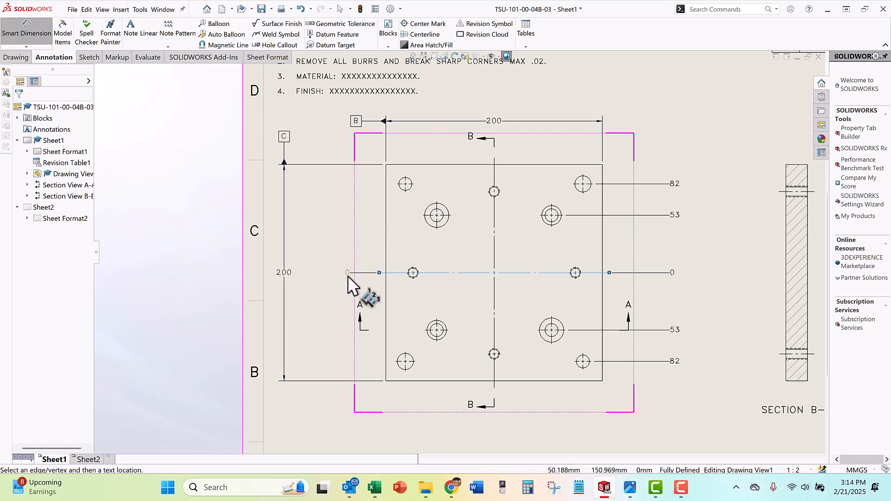
left_click(348, 274)
scroll(472, 201, "up", 3)
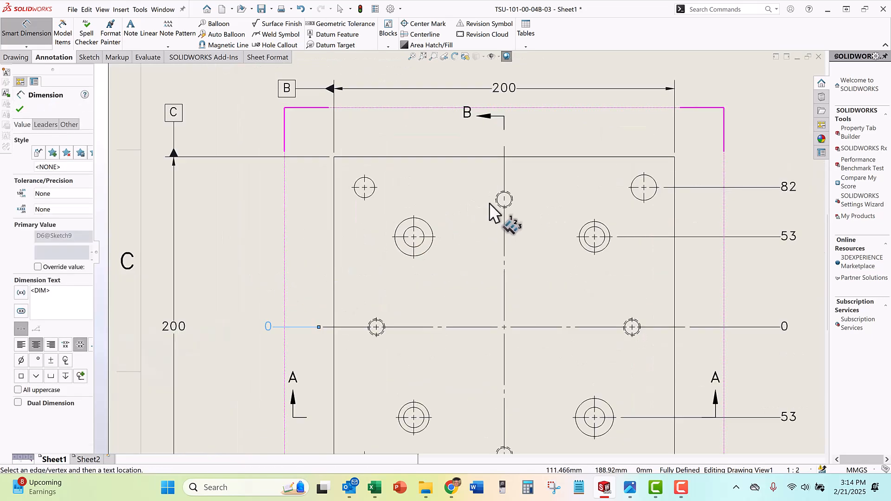
scroll(491, 222, "up", 5)
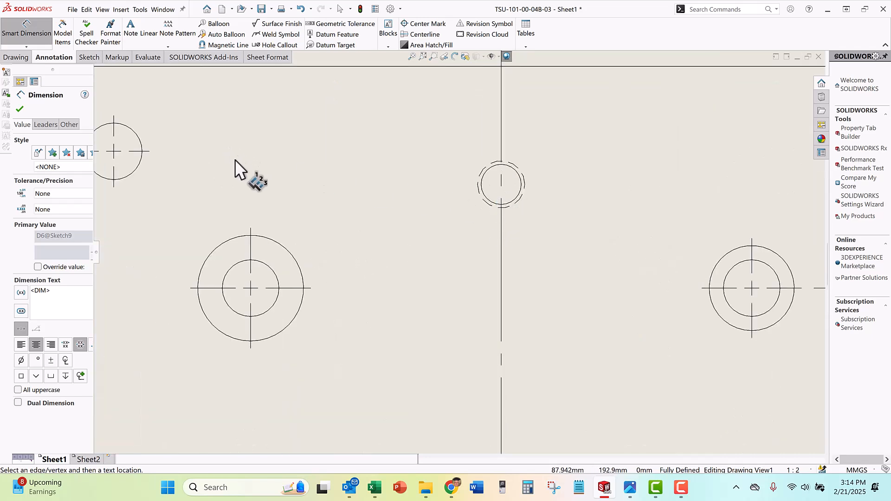
key("Escape")
Add a center mark to the small threaded hole at the top of the front view's vertical centerline
scroll(290, 237, "down", 4)
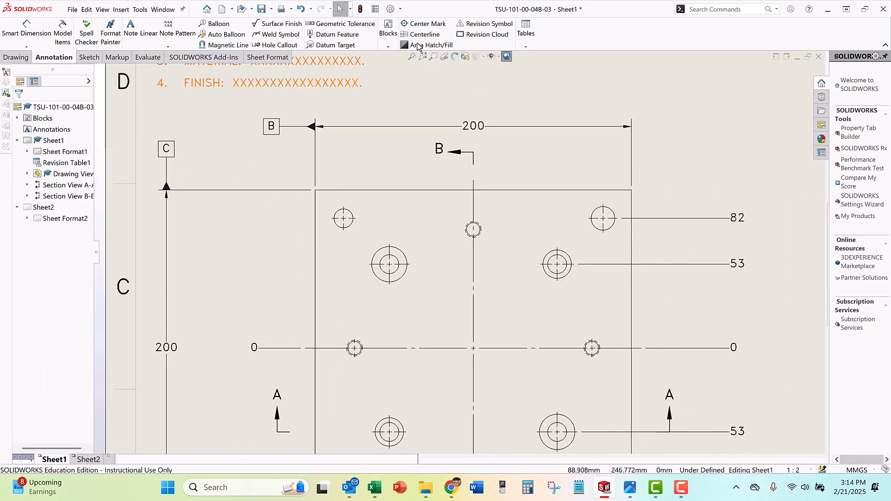
left_click(425, 24)
scroll(487, 237, "up", 5)
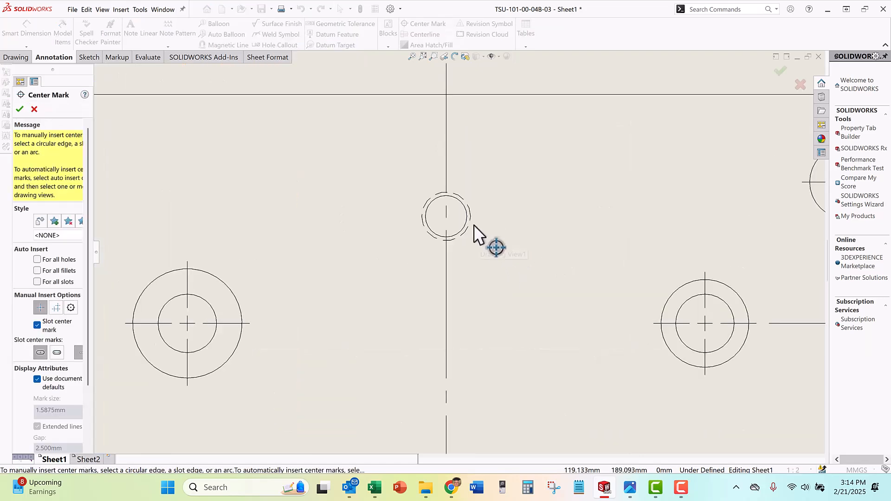
left_click(469, 214)
scroll(470, 288, "down", 4)
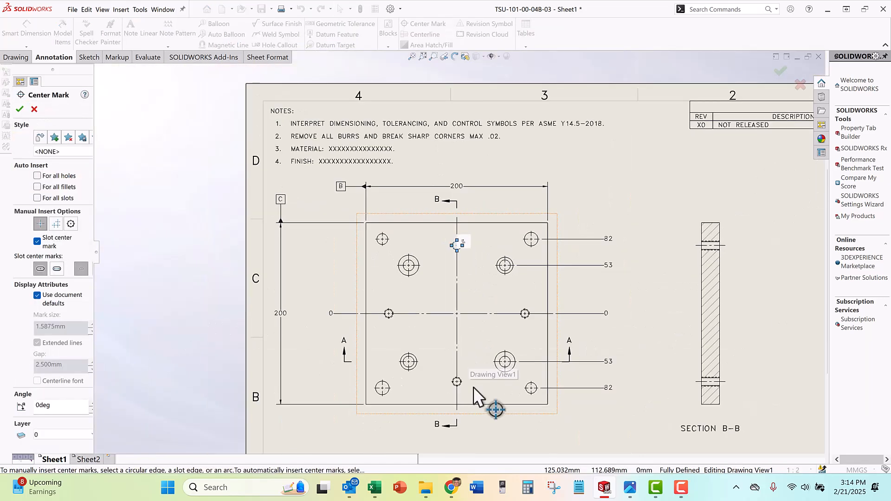
key("Escape")
Delete the ordinate zero dimension on the left side of the front view
middle_click_drag(464, 207, 499, 249)
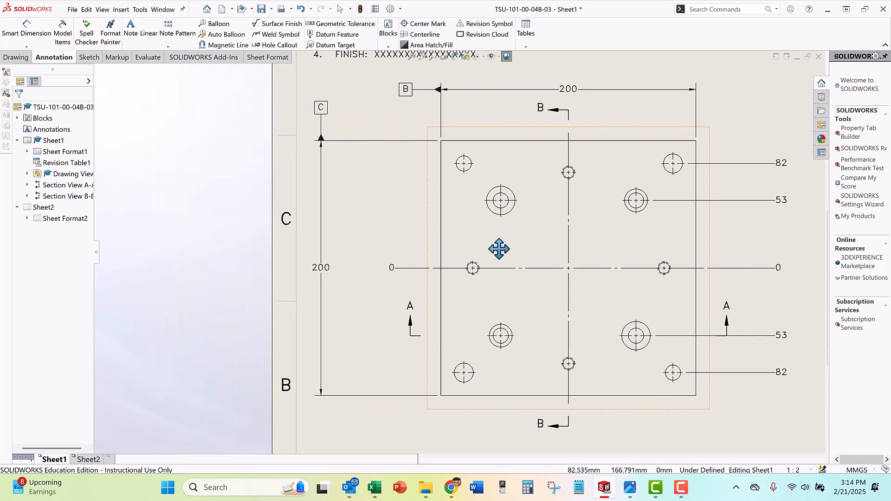
left_click(27, 47)
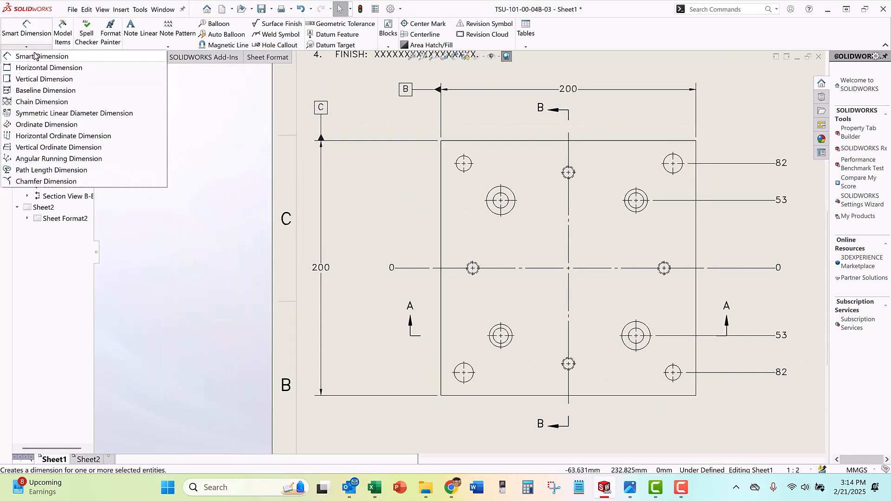
left_click(47, 125)
key("Escape")
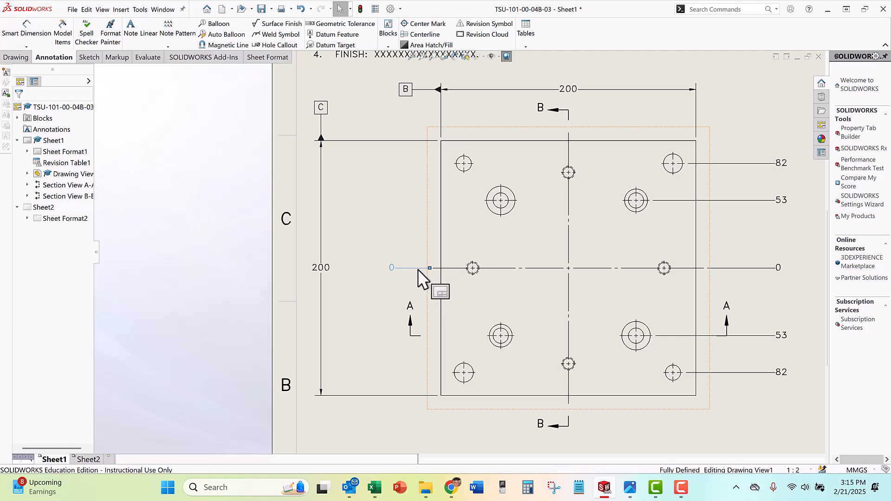
left_click(411, 266)
key("Delete")
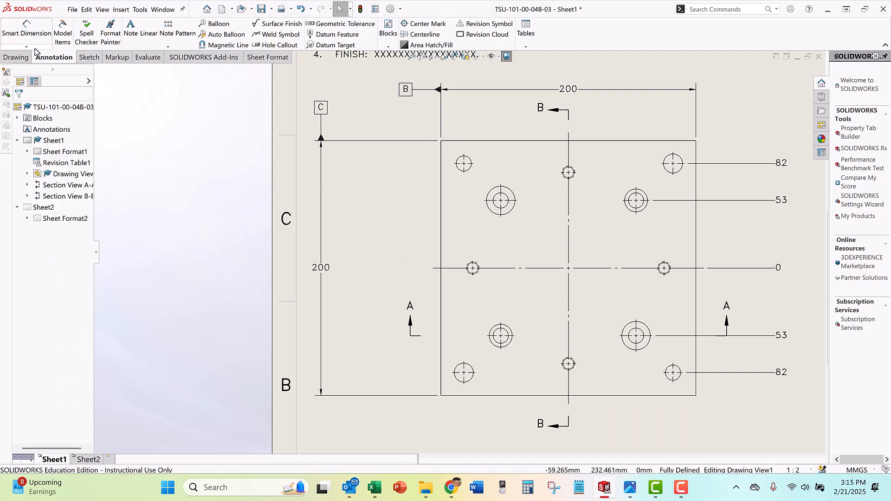
Create an ordinate set left of the plate, zeroed on the horizontal centerline, dimensioning the top and bottom threaded holes on the vertical centerline
left_click(28, 47)
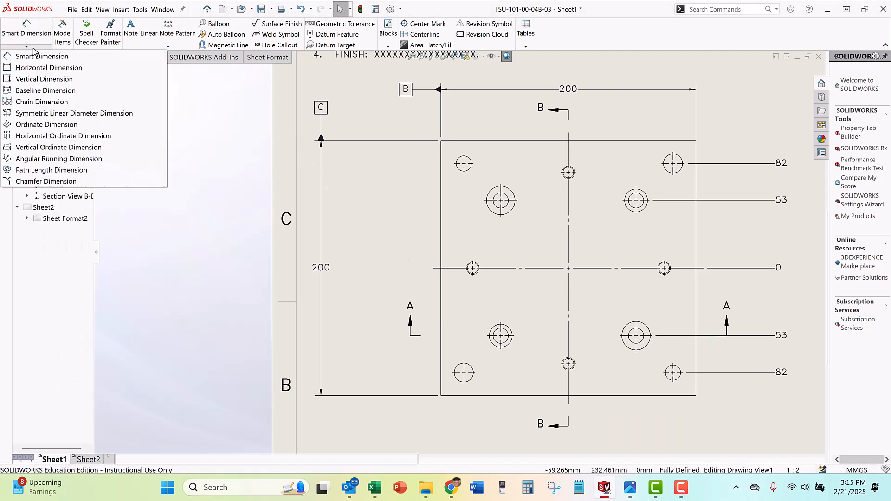
left_click(52, 124)
left_click(436, 269)
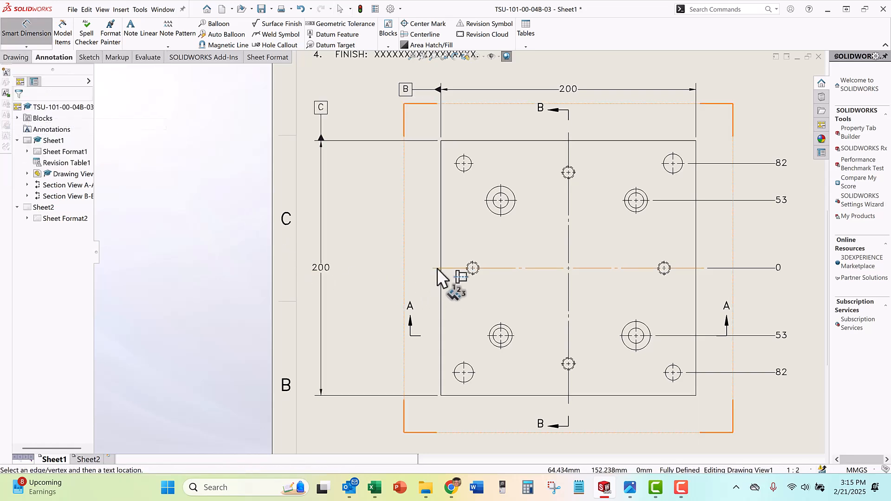
left_click(385, 267)
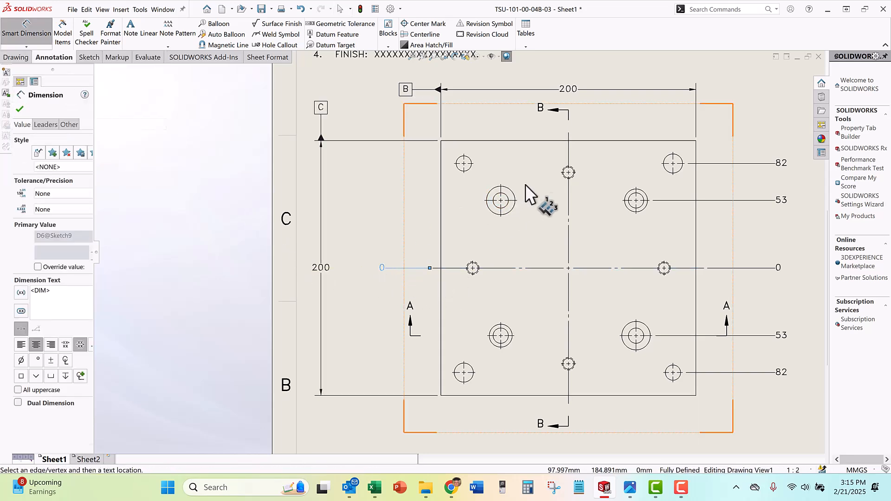
left_click(561, 173)
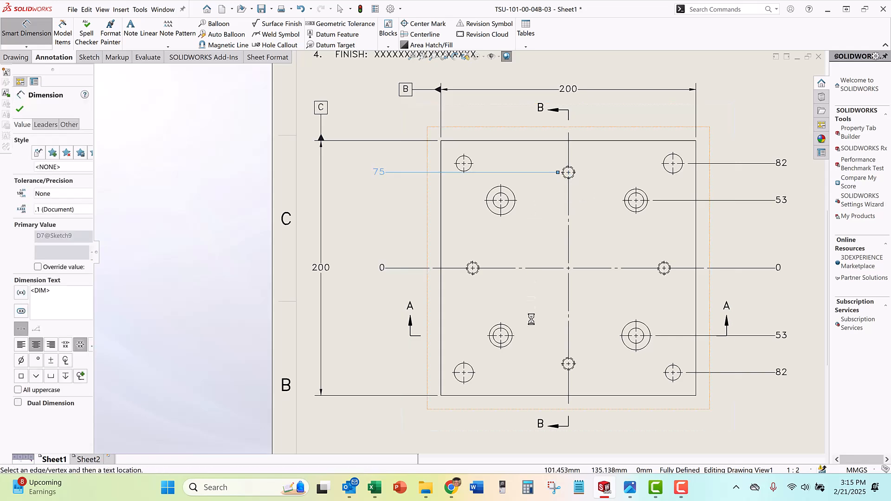
left_click(567, 364)
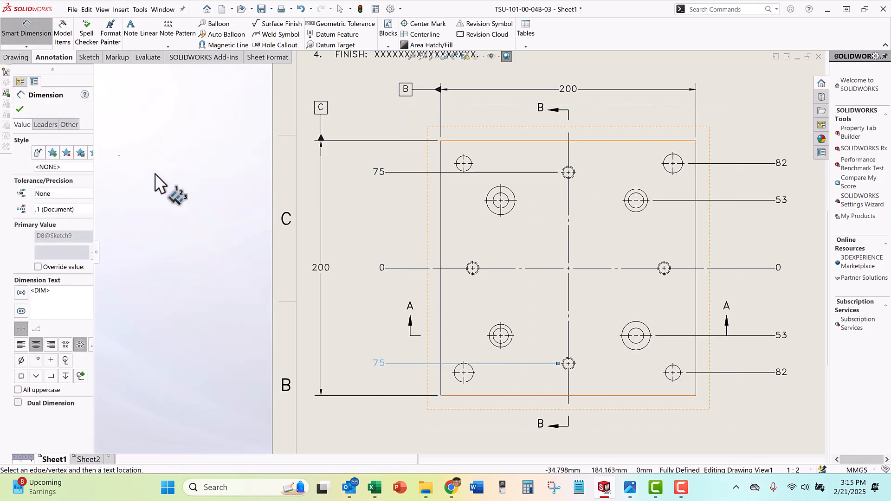
left_click(19, 109)
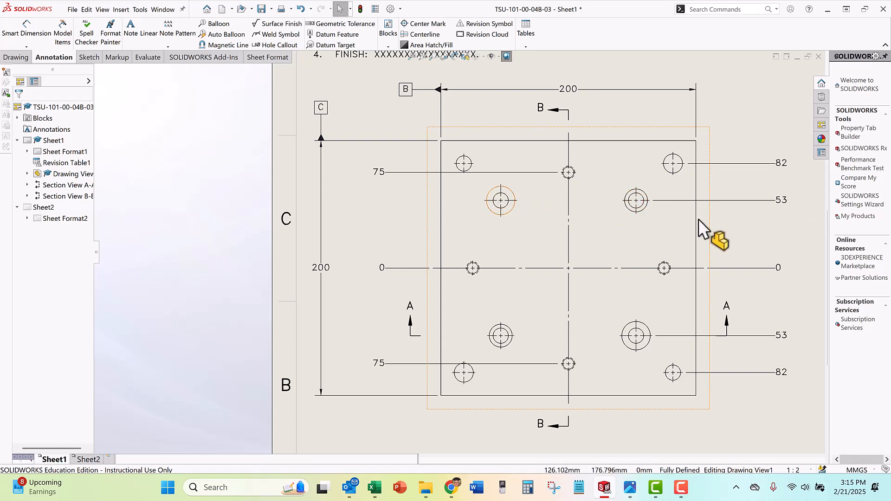
scroll(687, 181, "up", 2)
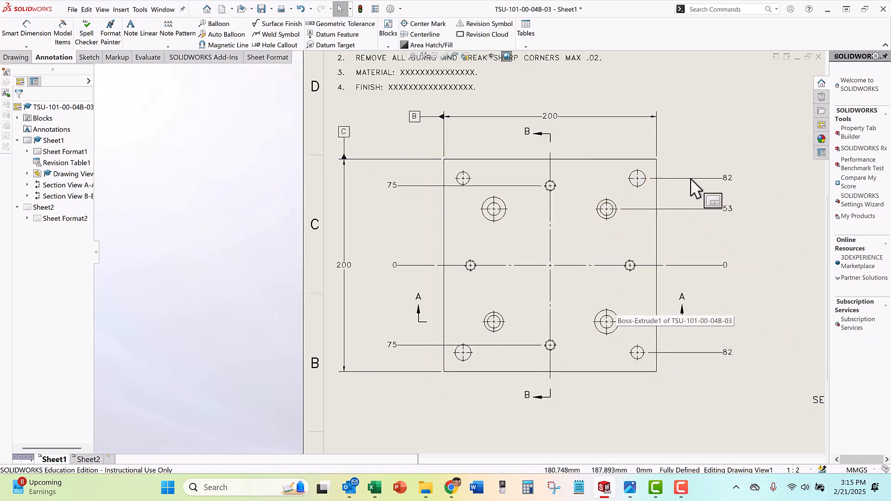
scroll(614, 207, "up", 1)
scroll(523, 243, "up", 1)
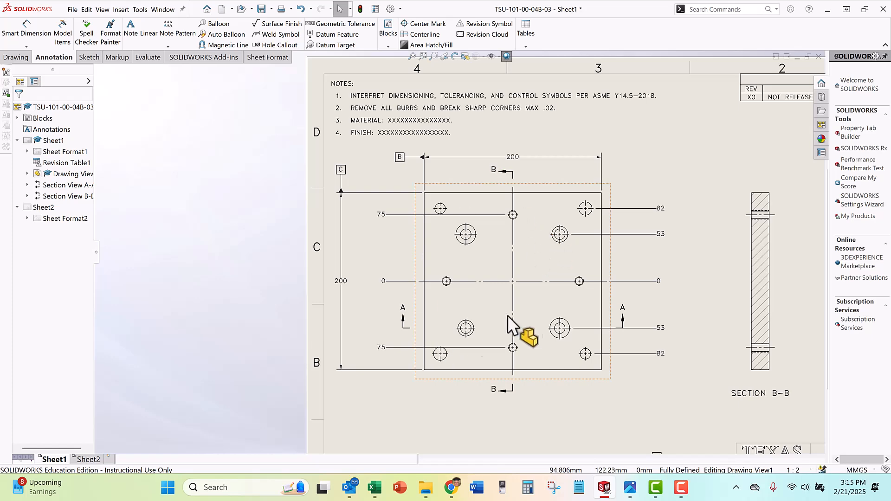
middle_click_drag(520, 399, 514, 448)
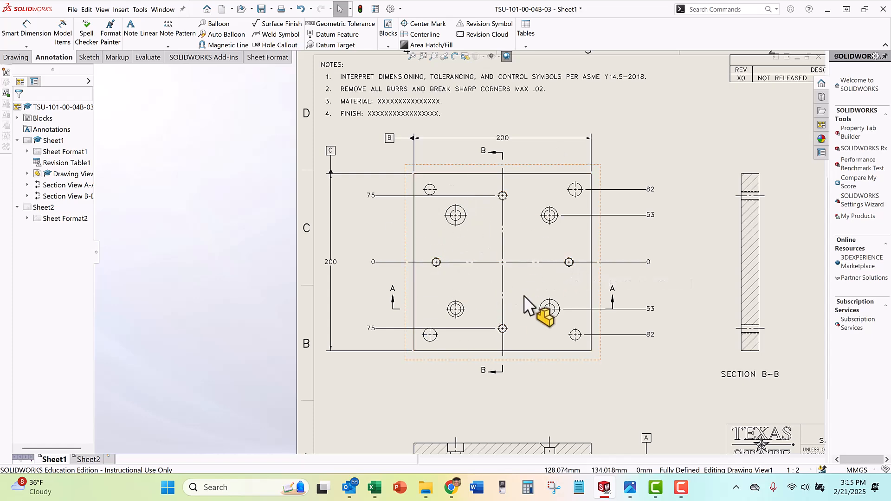
scroll(527, 299, "up", 1)
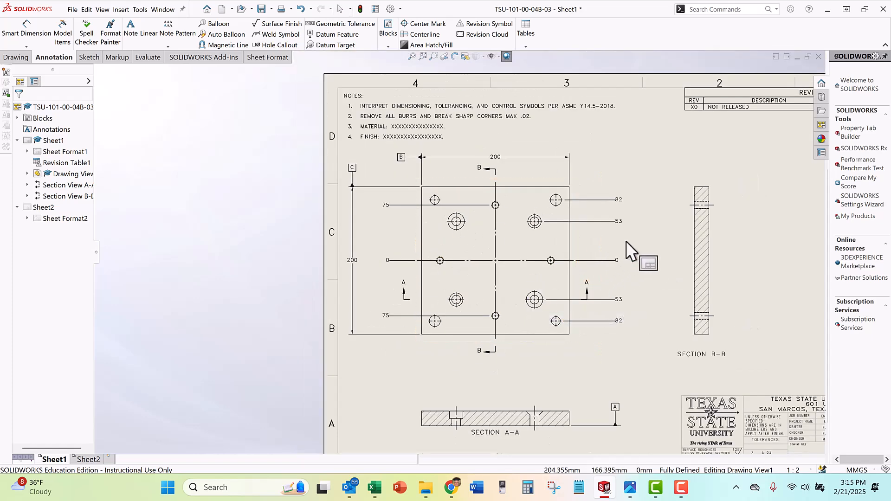
Add hole callouts below the front view for the lower-right countersunk hole and the lower-left counterbored hole
middle_click_drag(626, 241, 616, 274)
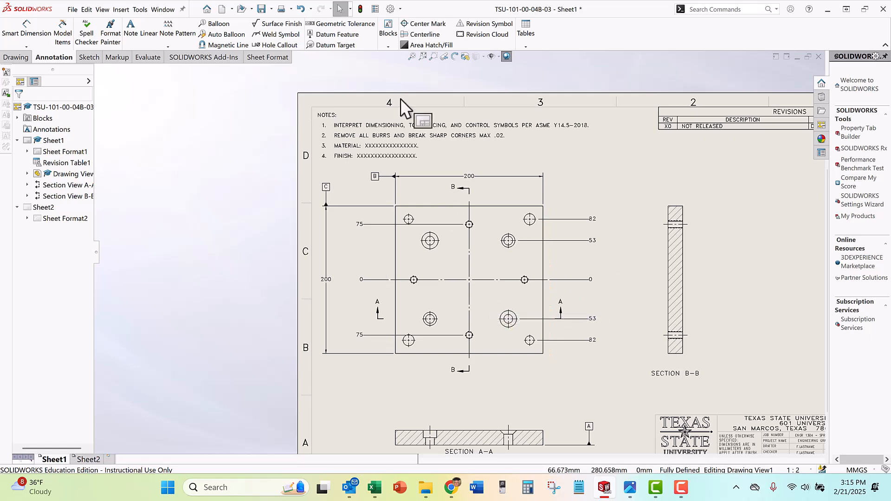
middle_click_drag(555, 230, 568, 174)
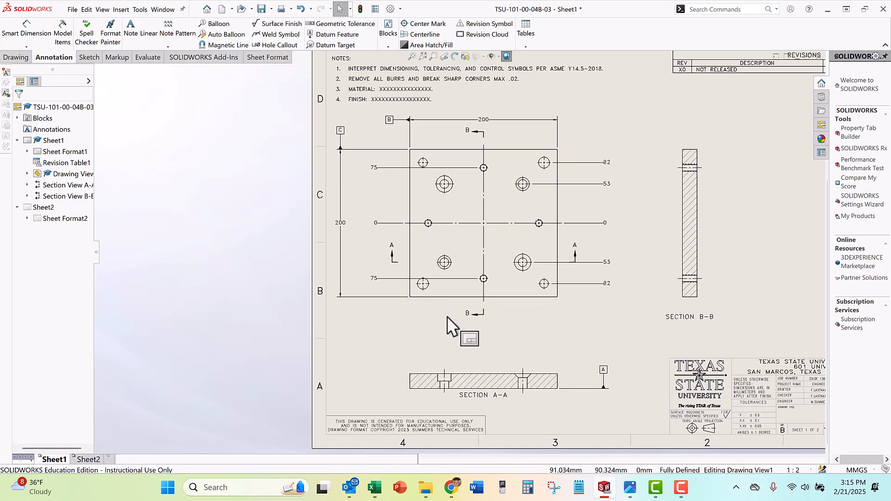
mouse_move(455, 325)
middle_mouse_down()
mouse_move(437, 349)
mouse_move(424, 338)
mouse_move(408, 360)
middle_mouse_up()
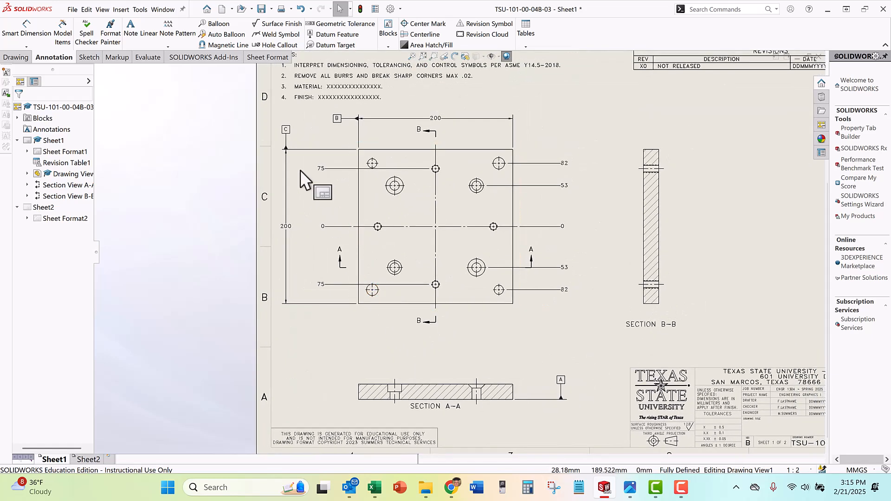
left_click(280, 45)
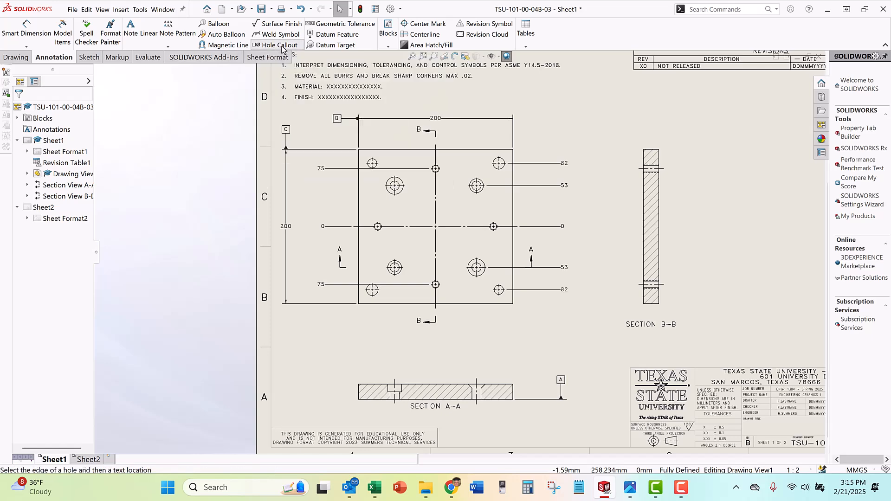
scroll(486, 297, "down", 3)
left_click(471, 245)
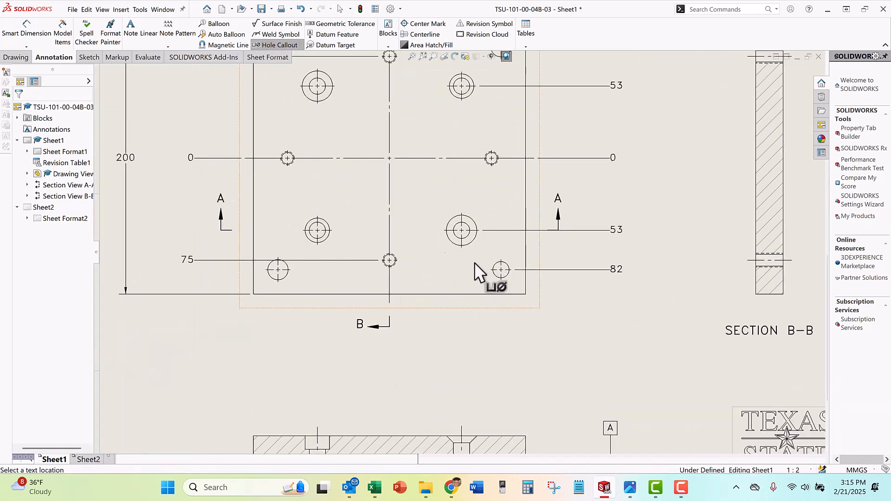
left_click(575, 347)
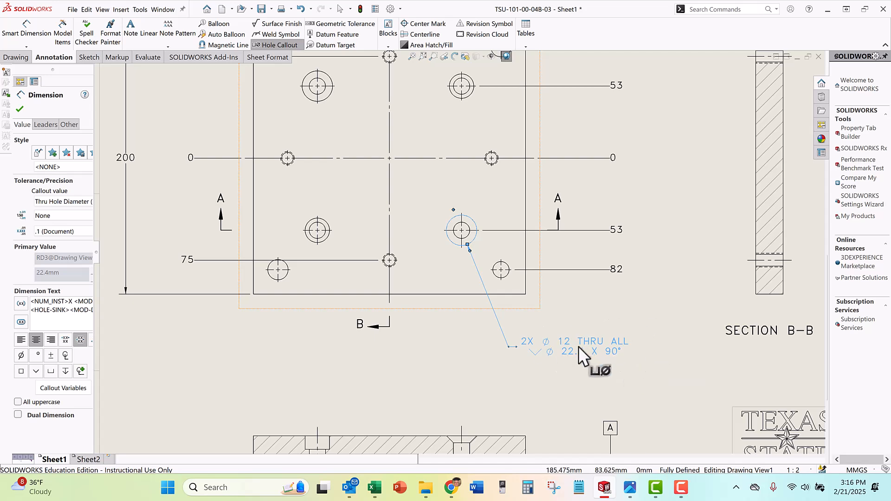
left_click(311, 241)
left_click(217, 362)
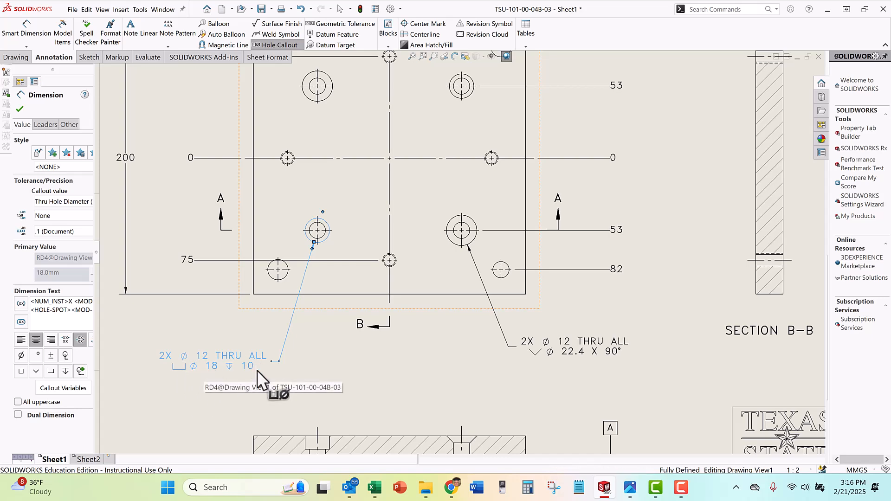
Add hole callouts for the upper-right and lower-right corner holes, placing the text outside the plate
scroll(366, 354, "up", 2)
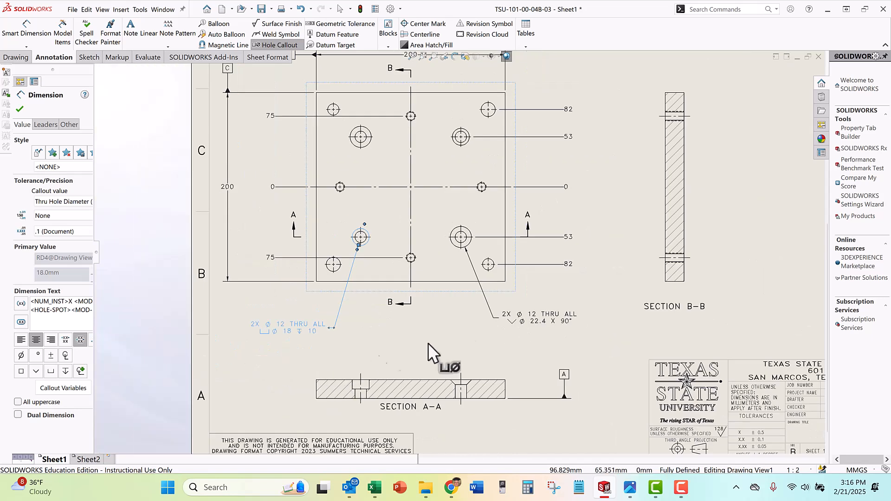
middle_click_drag(450, 333, 457, 428, "ctrl")
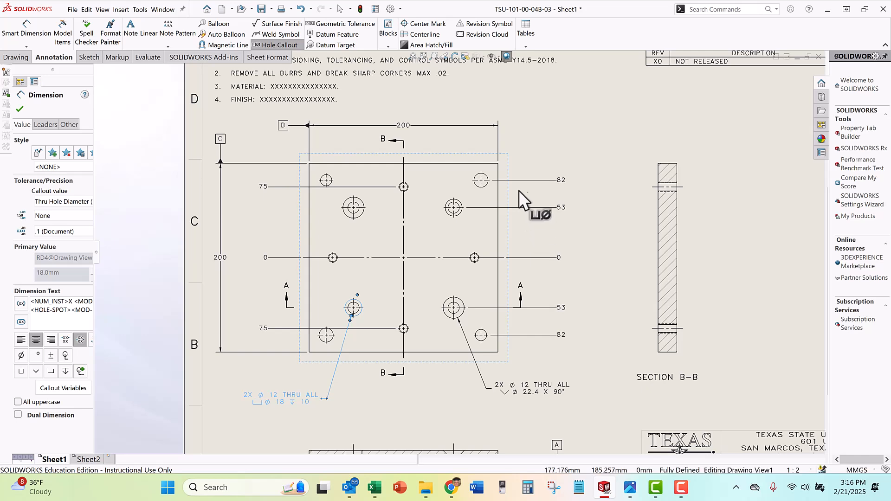
left_click(487, 175)
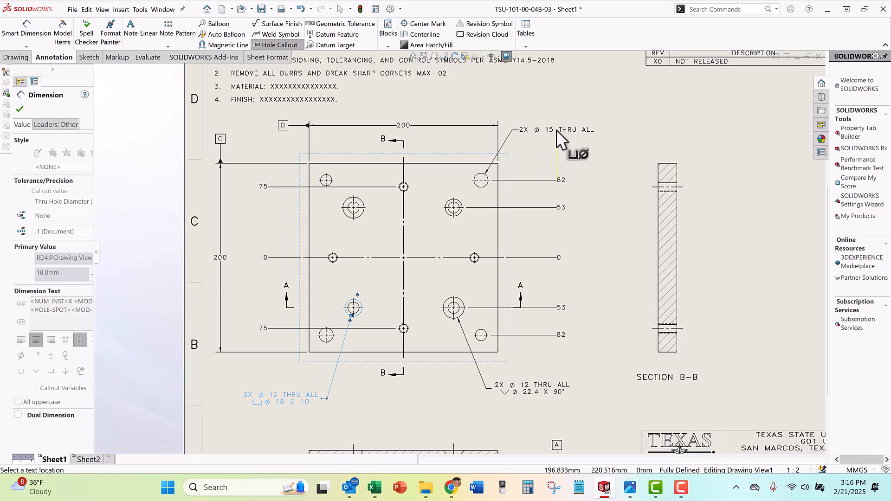
left_click(556, 129)
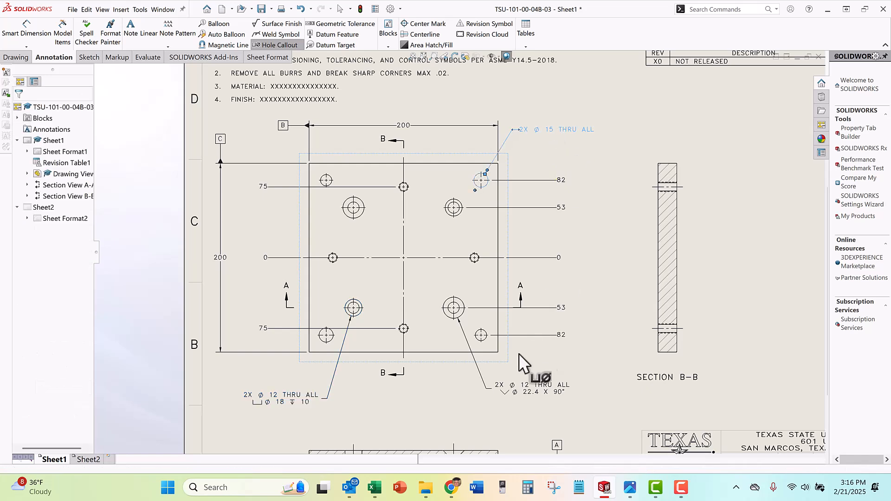
left_click(487, 339)
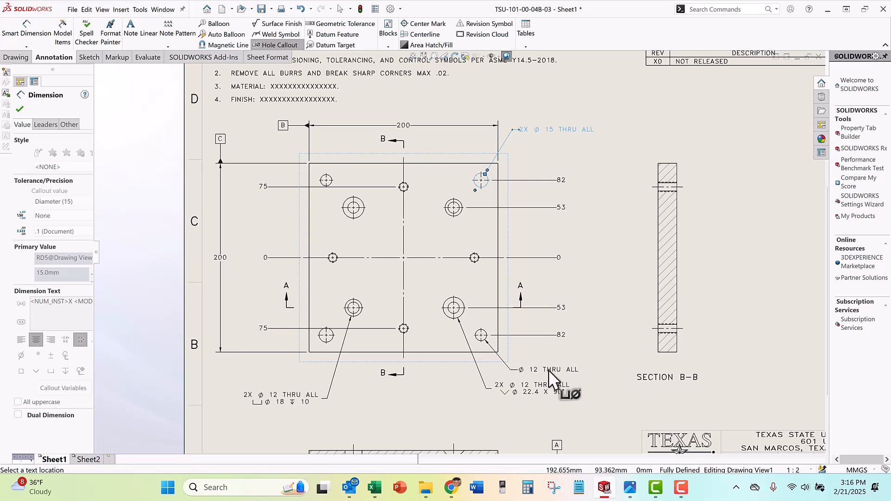
left_click(548, 370)
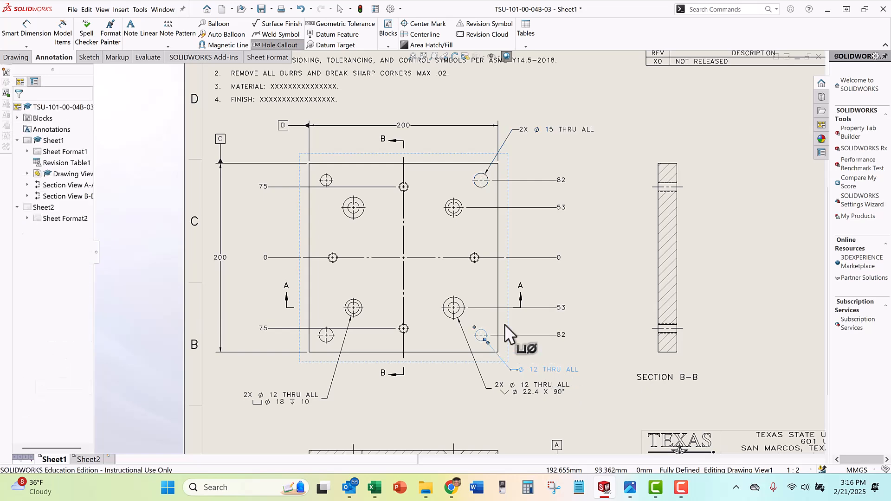
Add a hole callout for the upper-left corner hole and move the overall width dimension slightly farther above the plate
left_click(321, 177)
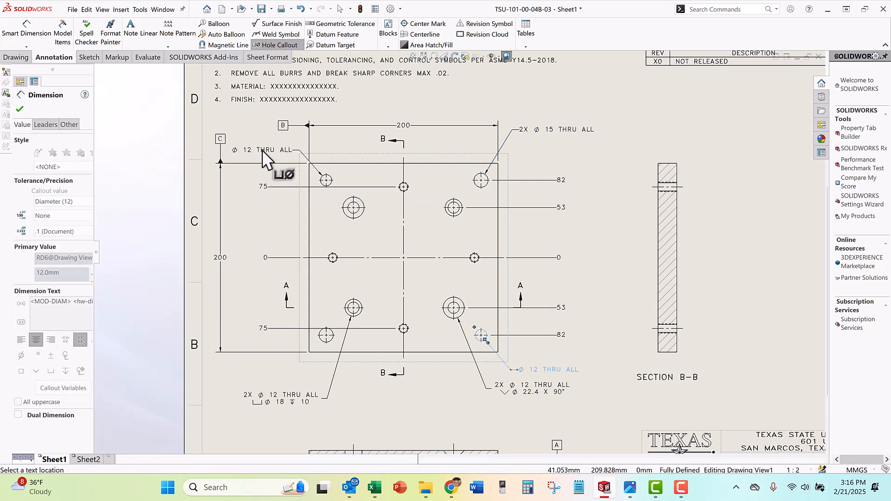
left_click(263, 141)
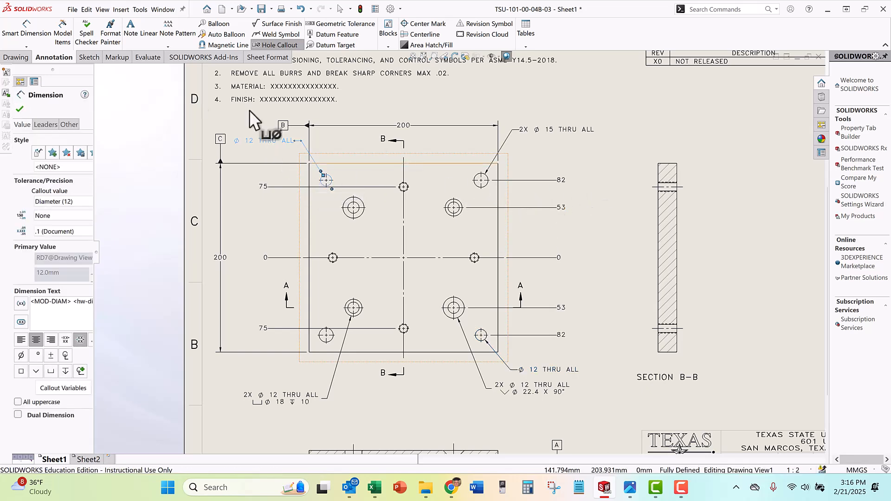
left_click(20, 109)
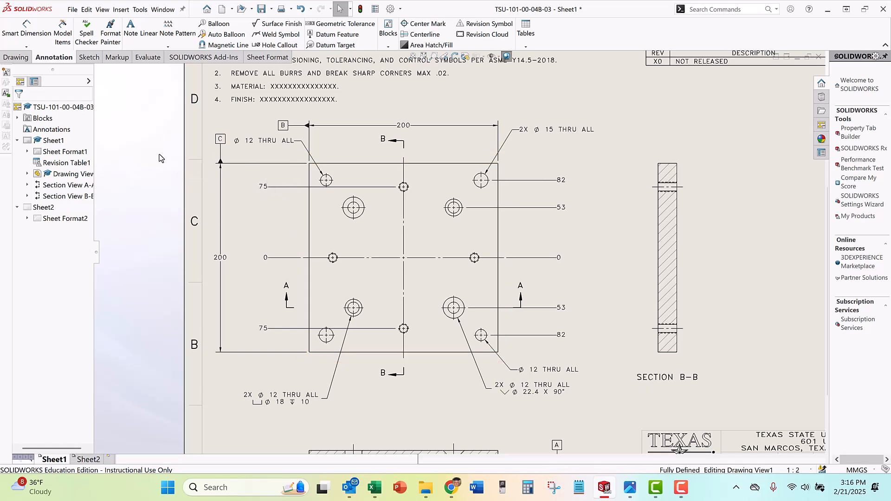
left_click_drag(403, 125, 402, 119)
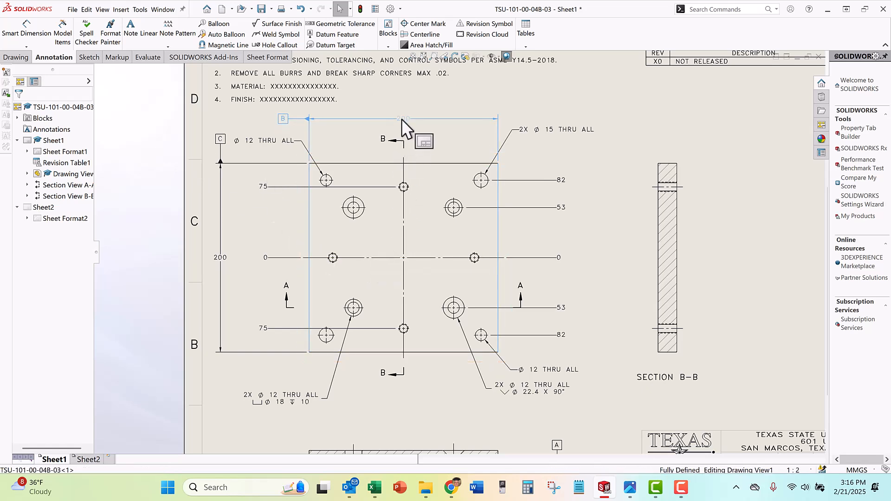
left_click(527, 280)
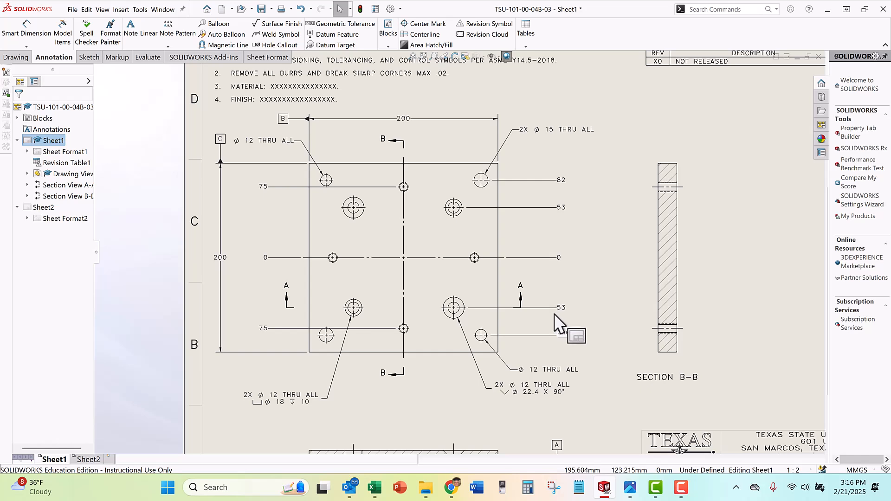
Set the tolerance type to Basic for the four 53 and 82 ordinate dimensions beside the front view
left_click(564, 209)
left_click(562, 181, "ctrl")
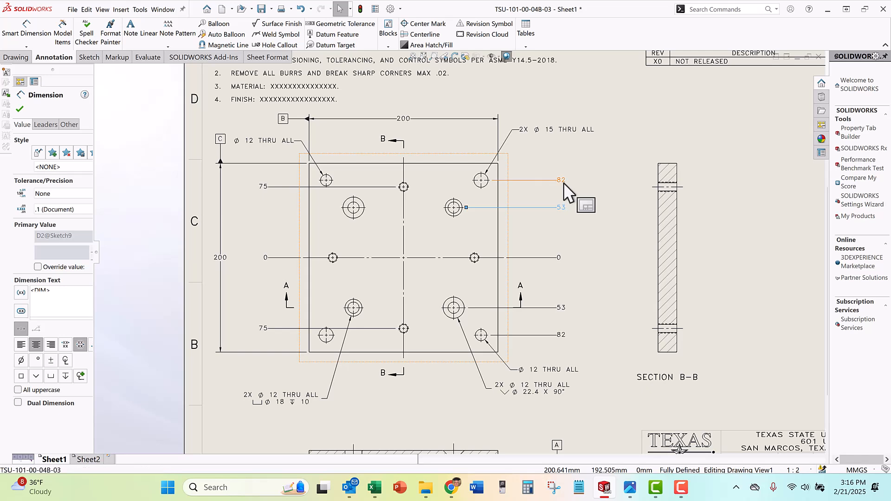
left_click(562, 308, "ctrl")
left_click(561, 334, "ctrl")
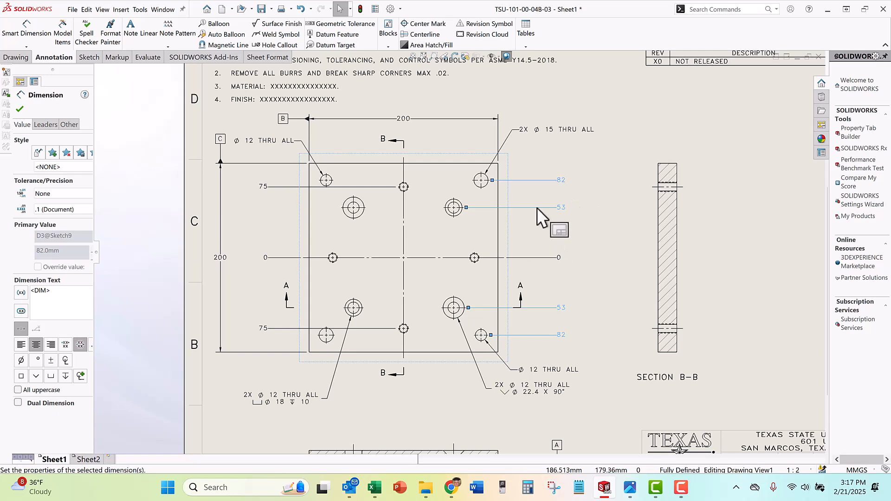
left_click(62, 193)
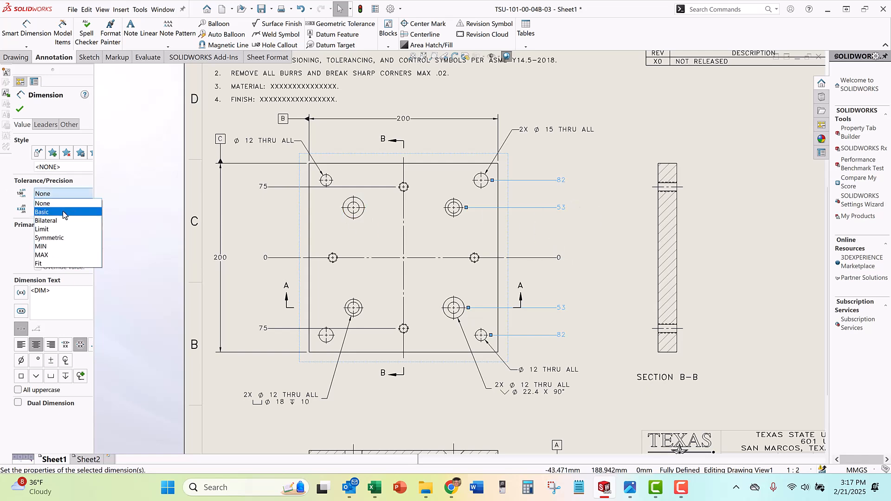
left_click(62, 211)
left_click(19, 108)
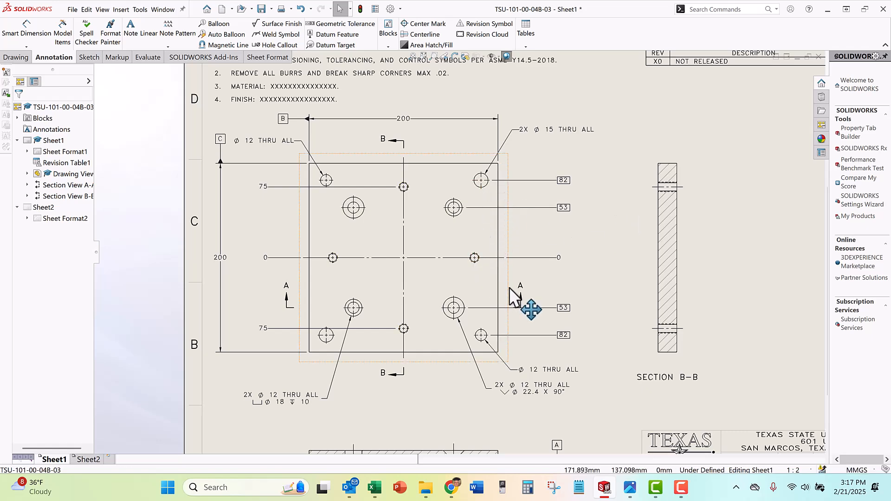
Move the countersunk hole's callout slightly farther below the front view, away from the corner hole's callout
middle_click_drag(510, 287, 501, 264)
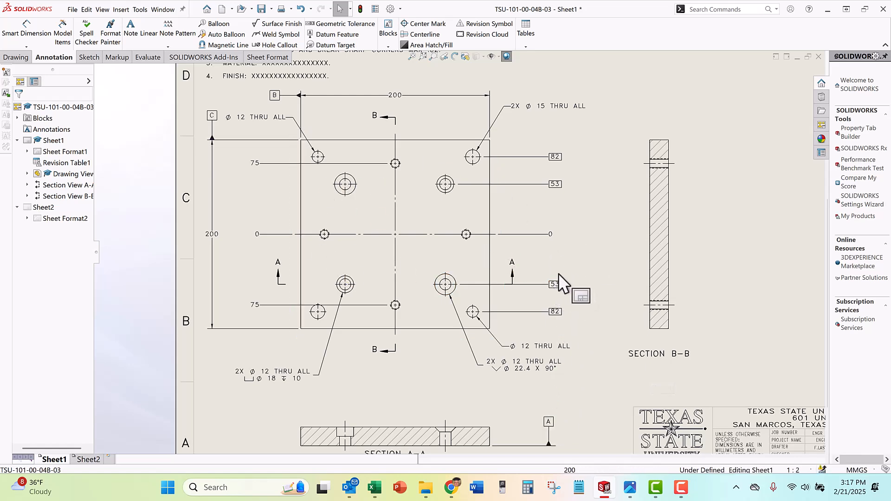
middle_click_drag(446, 304, 449, 232)
left_click_drag(528, 348, 530, 316)
left_click(436, 319)
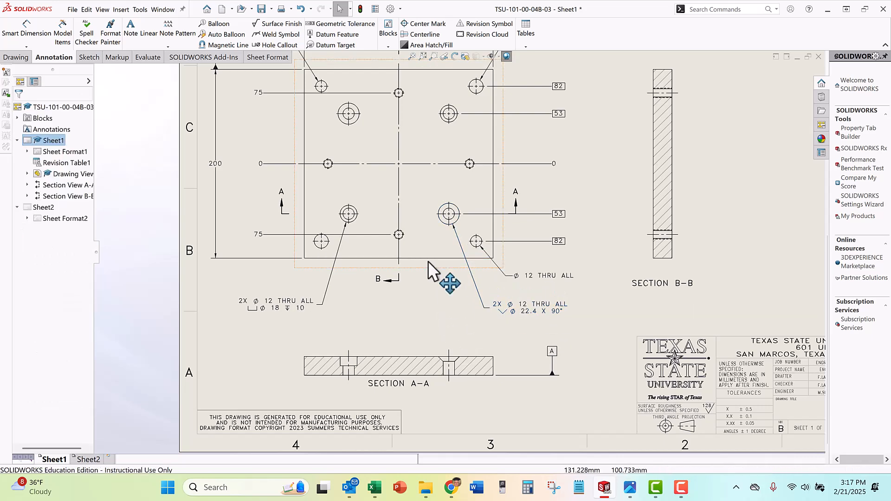
Attach a geometric tolerance frame beneath the countersunk hole's callout and give it the Position characteristic
left_click(344, 24)
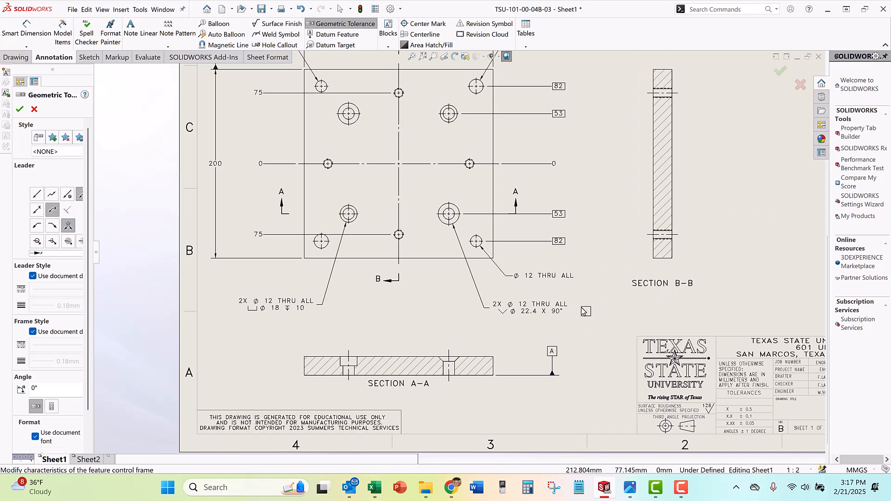
left_click(545, 308)
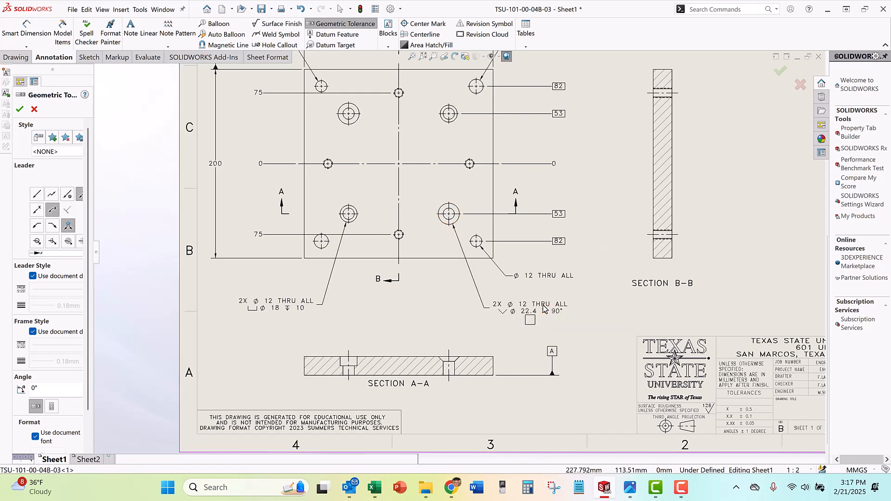
scroll(530, 342, "down", 3)
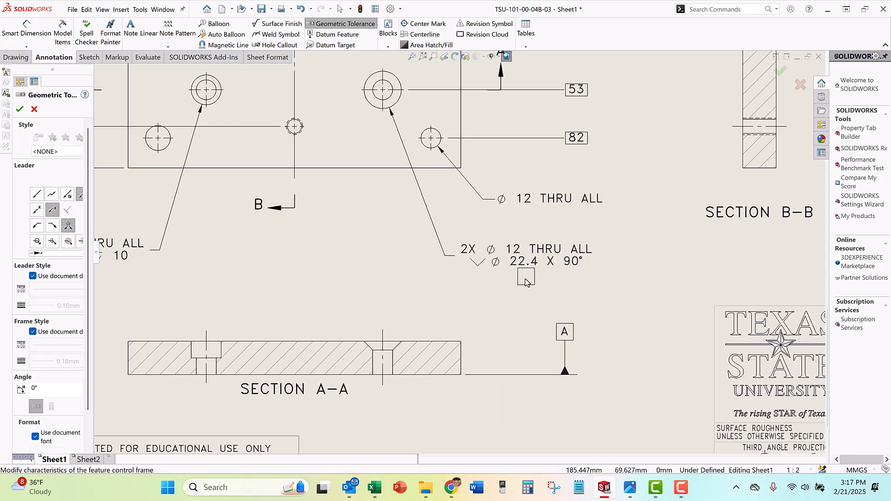
left_click(525, 278)
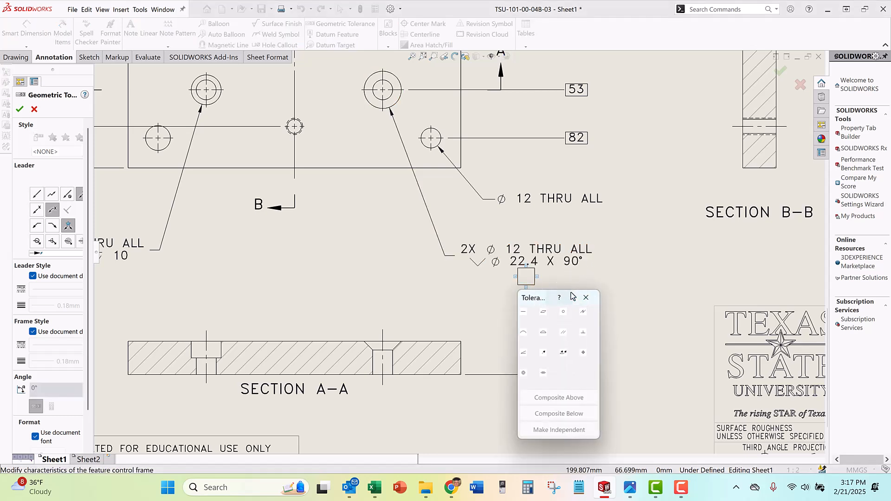
left_click_drag(540, 297, 642, 240)
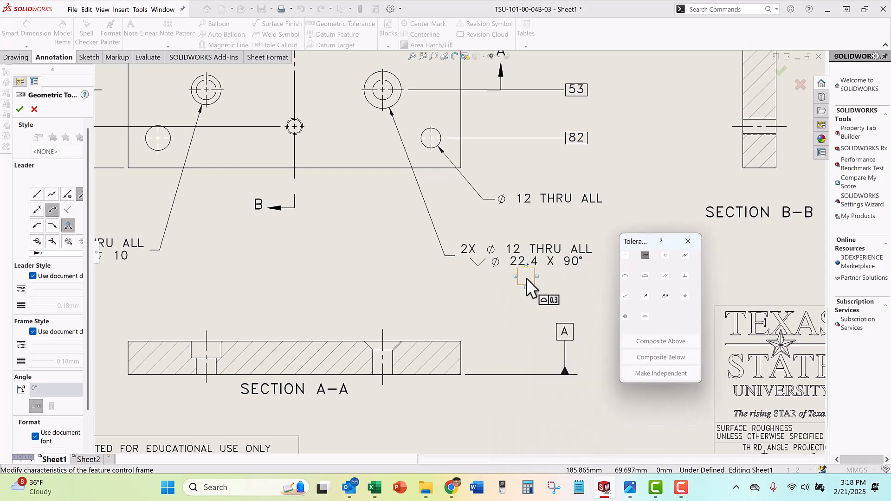
left_click(685, 297)
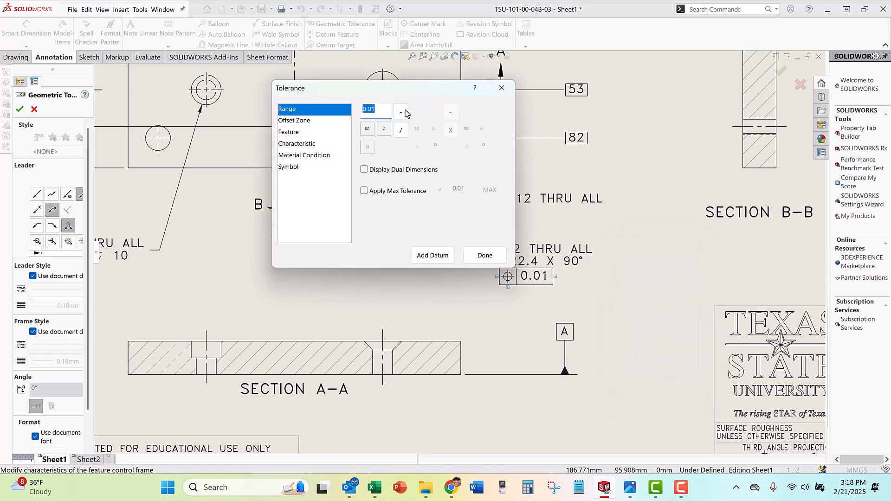
Set the position tolerance value under the countersunk hole's callout to 0.50
left_click_drag(395, 91, 283, 184)
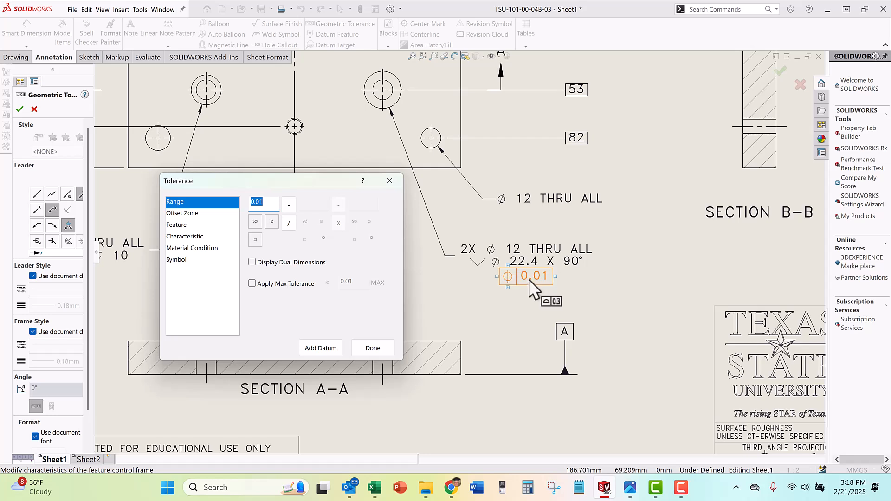
left_click(265, 203)
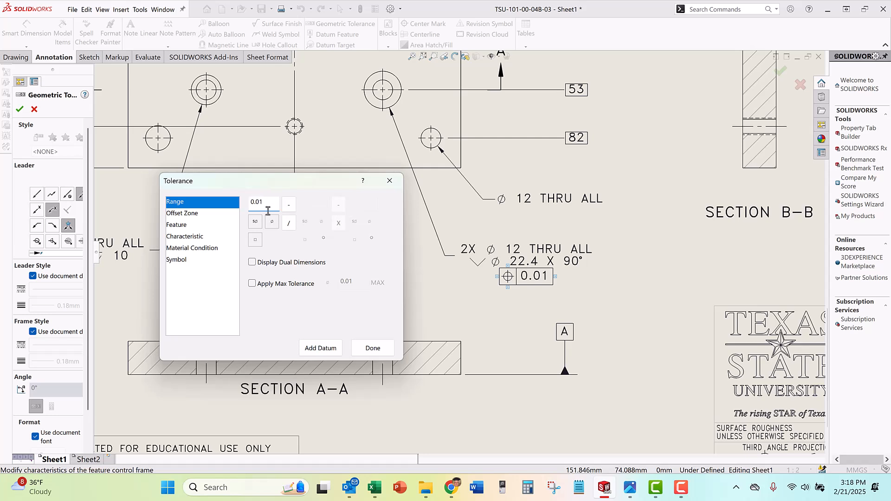
key("BackSpace")
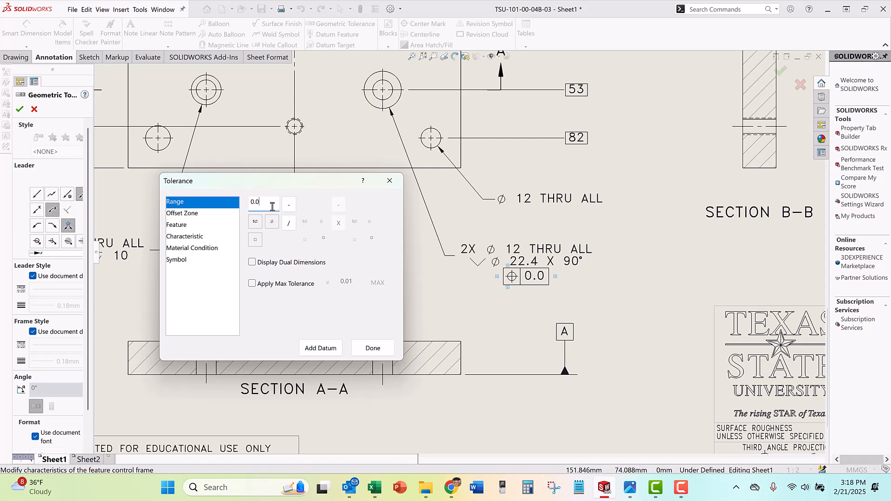
key("BackSpace")
key("BackSpace")
type("0.0")
type("50")
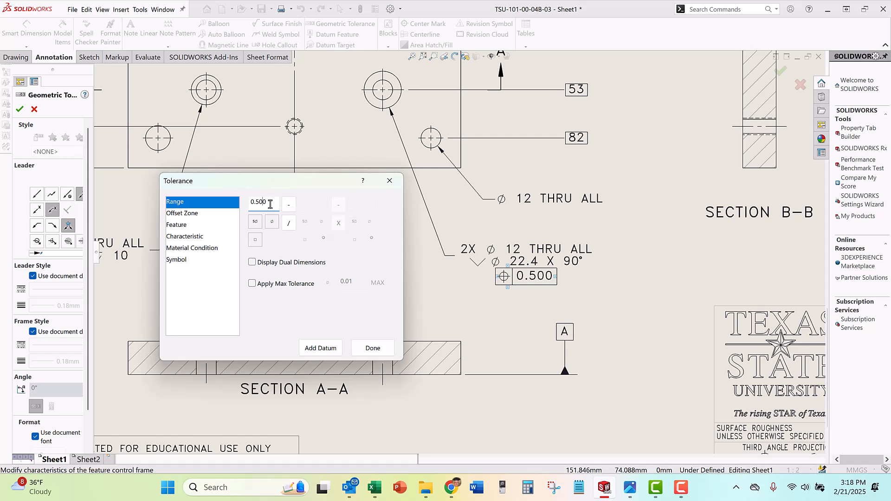
key("BackSpace")
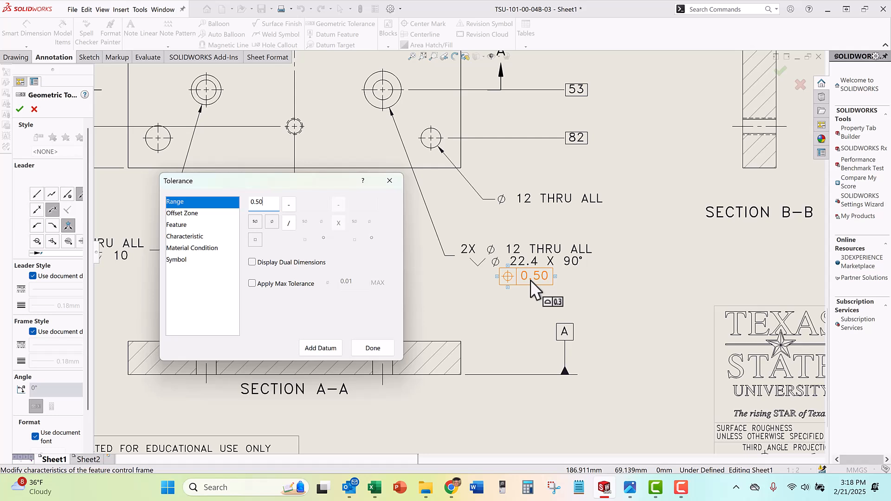
Add the maximum material condition modifier and a diameter symbol to the 0.50 position tolerance under the countersunk hole's callout
left_click(207, 251)
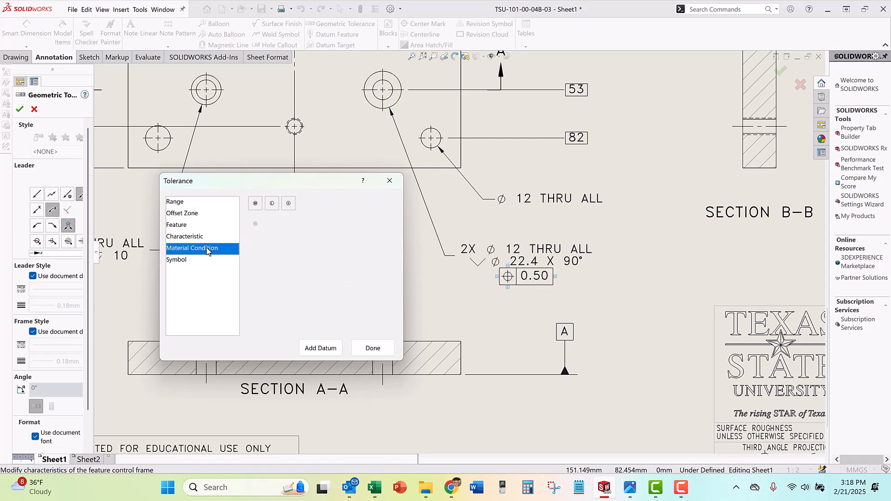
left_click(255, 204)
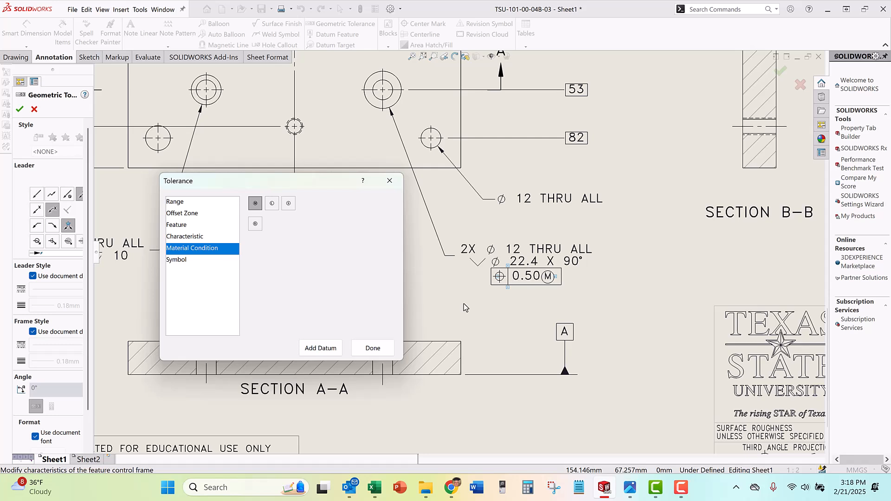
left_click(181, 206)
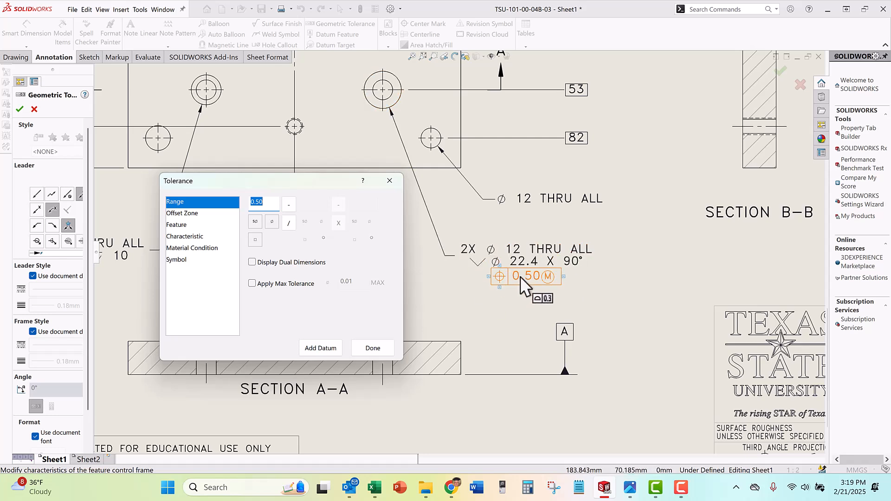
left_click(272, 223)
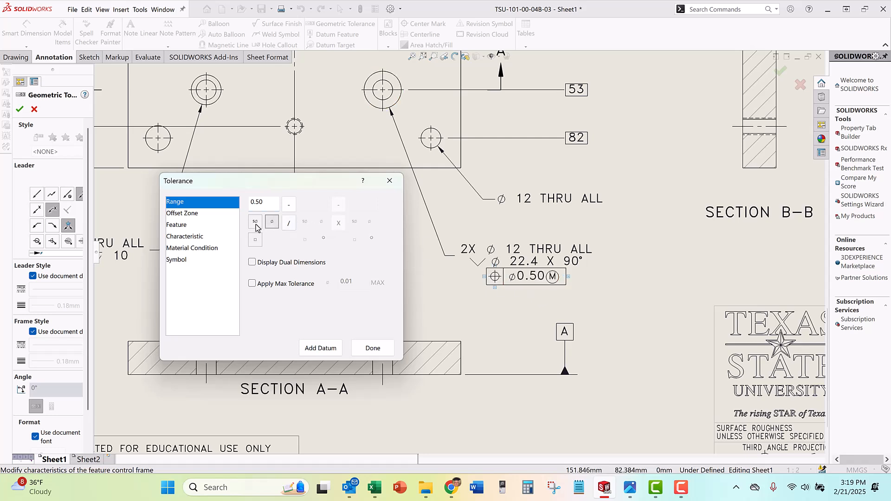
Add datum references A, B and C to the countersunk hole's position frame and finish the geometric tolerance
left_click(320, 348)
left_click_drag(546, 189, 240, 119)
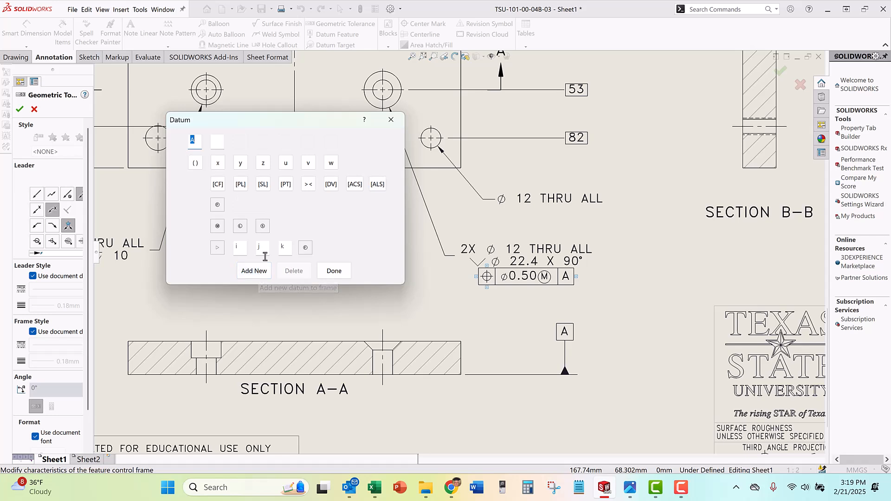
left_click(255, 271)
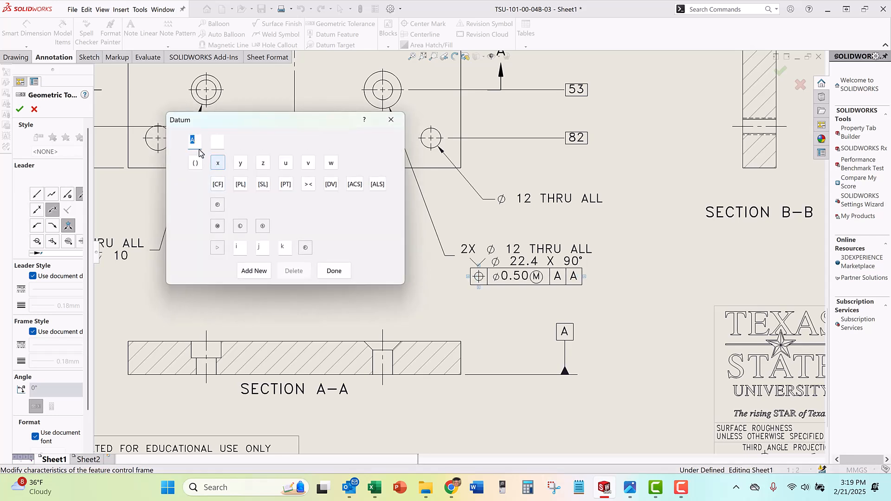
type("b")
key("Caps_Lock")
key("BackSpace")
type("B")
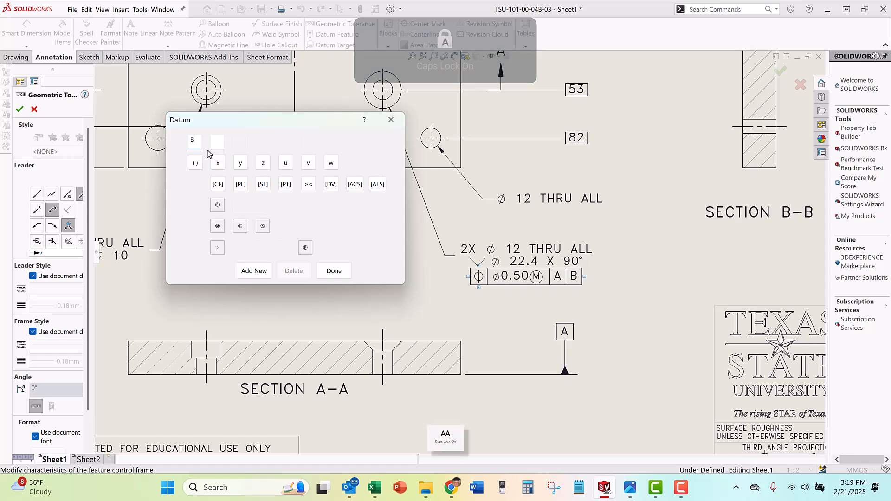
left_click(254, 271)
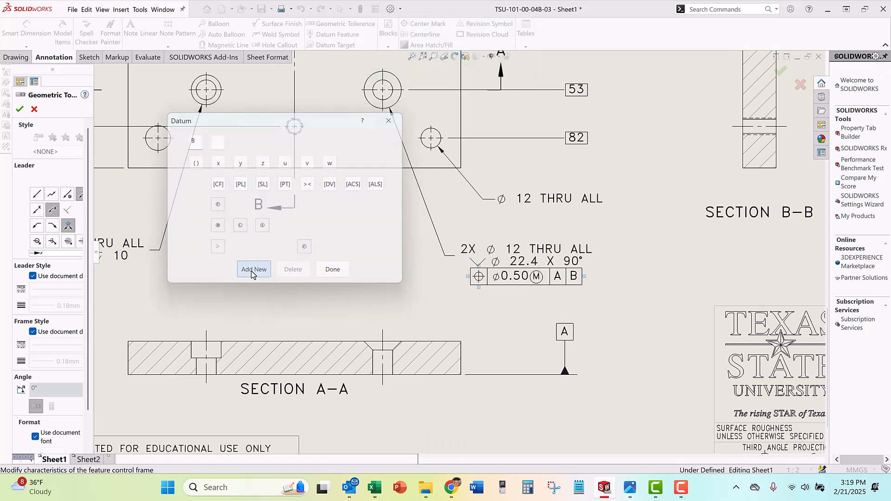
type("C")
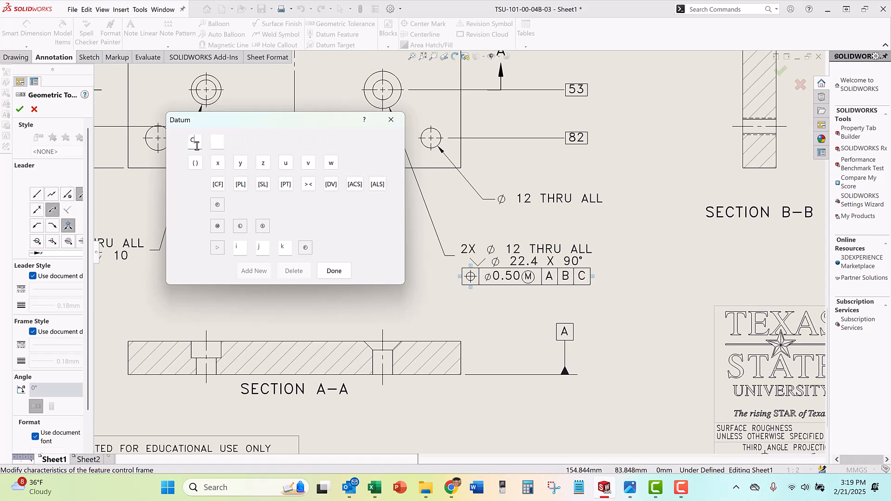
left_click(325, 273)
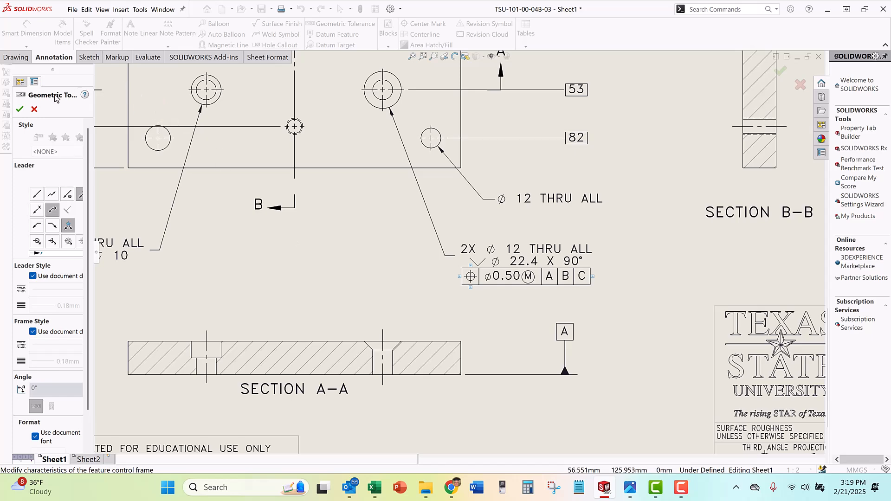
left_click(20, 110)
Move the countersunk hole's callout and its attached position frame slightly to the right below the front view
left_click_drag(546, 256, 564, 251)
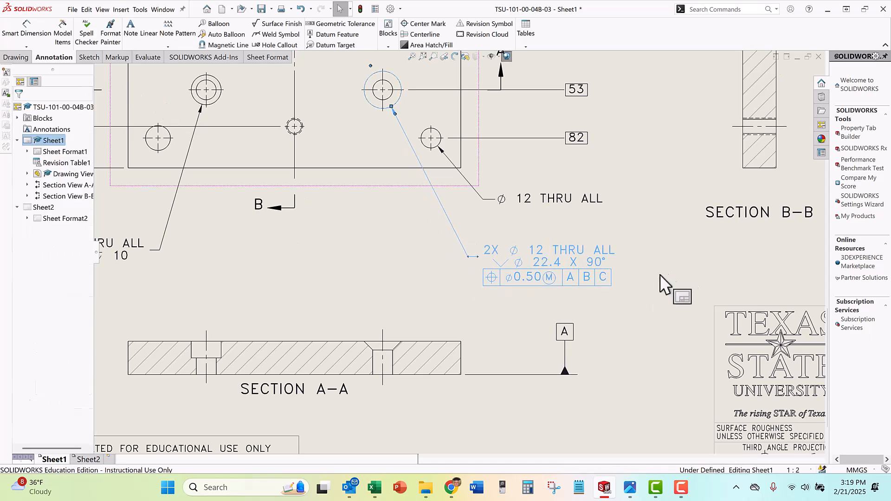
left_click(667, 271)
scroll(536, 305, "up", 5)
scroll(537, 304, "up", 1)
mouse_move(459, 223)
middle_mouse_down()
mouse_move(448, 219)
mouse_move(449, 293)
middle_mouse_up()
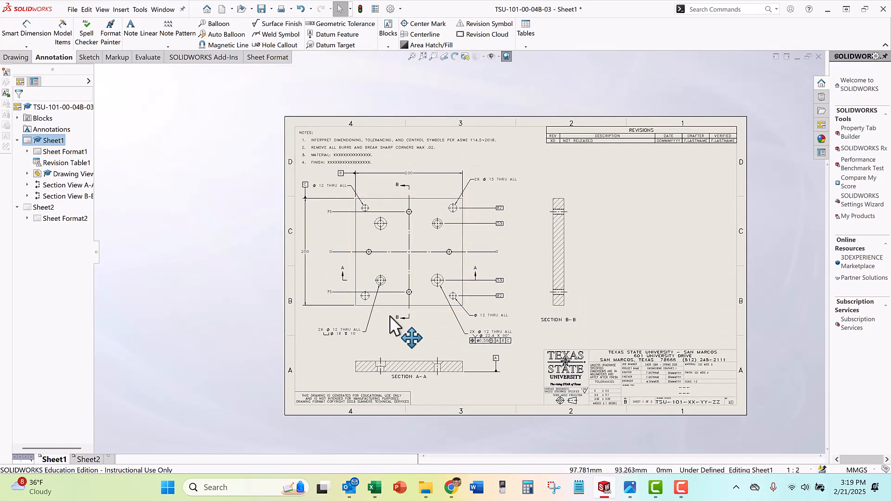
scroll(545, 290, "down", 1)
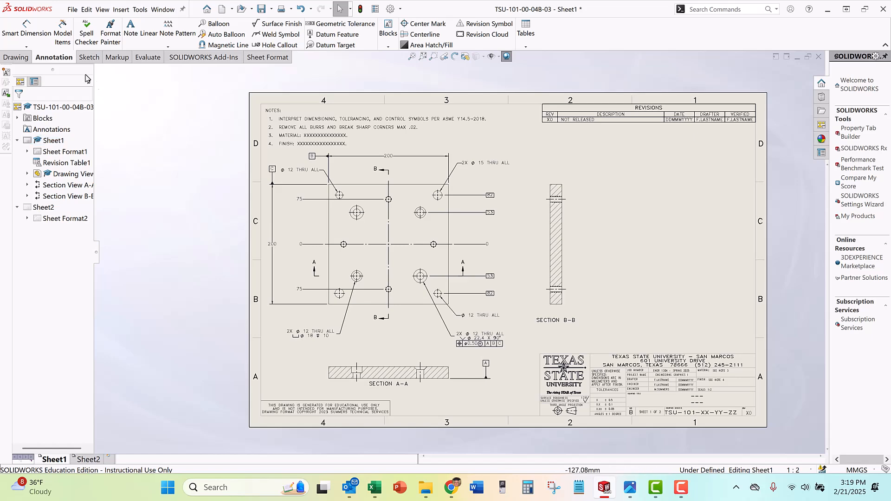
Insert an isometric model view of the plate and position it to the right of section B-B, beneath the revision table
left_click(11, 56)
left_click(10, 32)
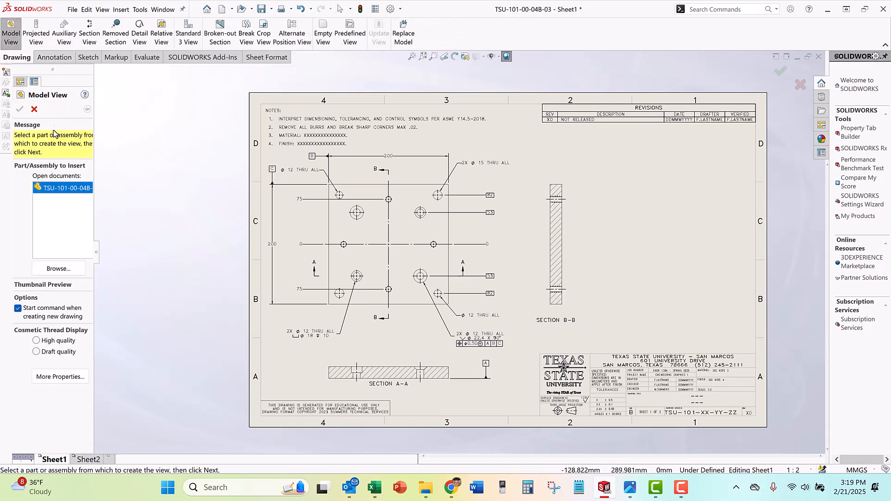
double_click(64, 189)
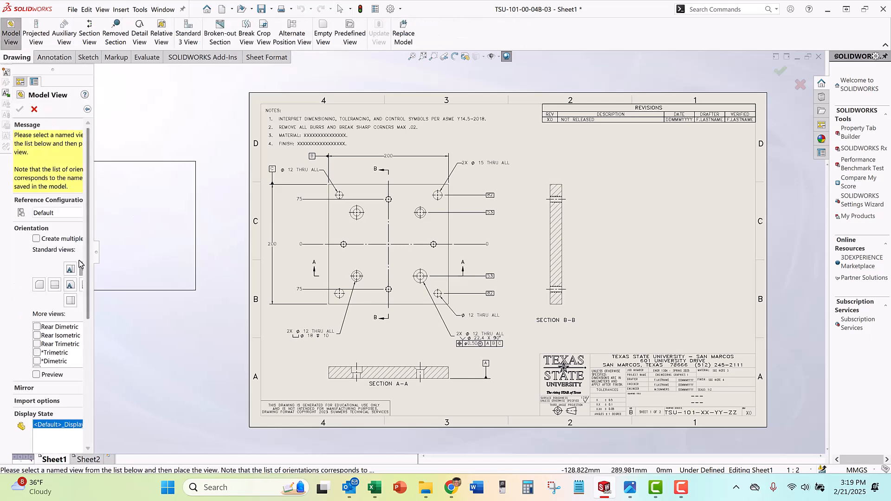
left_click_drag(98, 256, 135, 268)
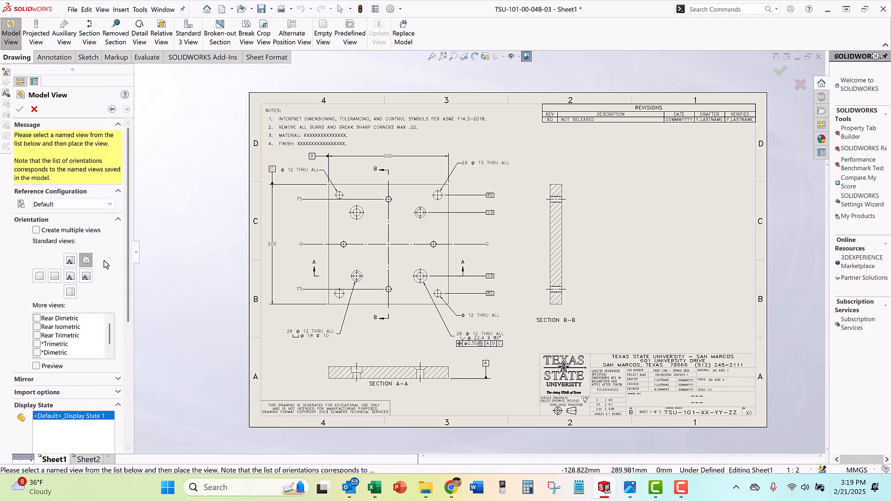
left_click(655, 195)
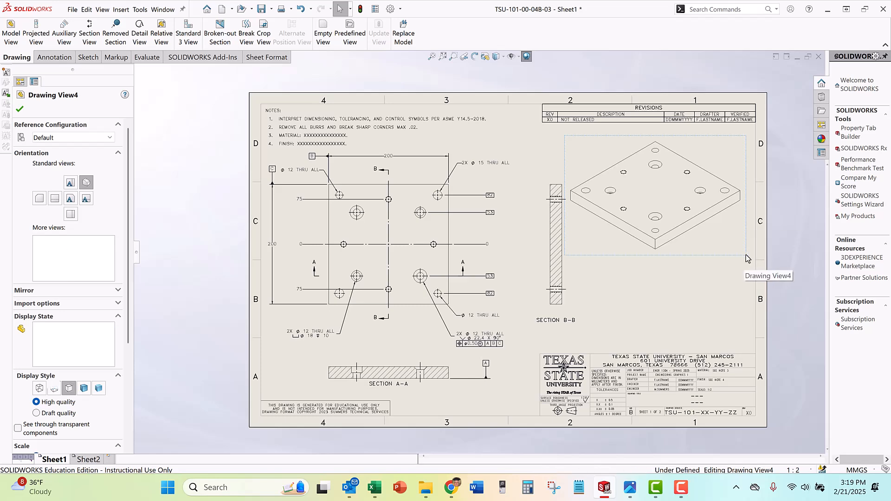
left_click_drag(566, 138, 575, 130)
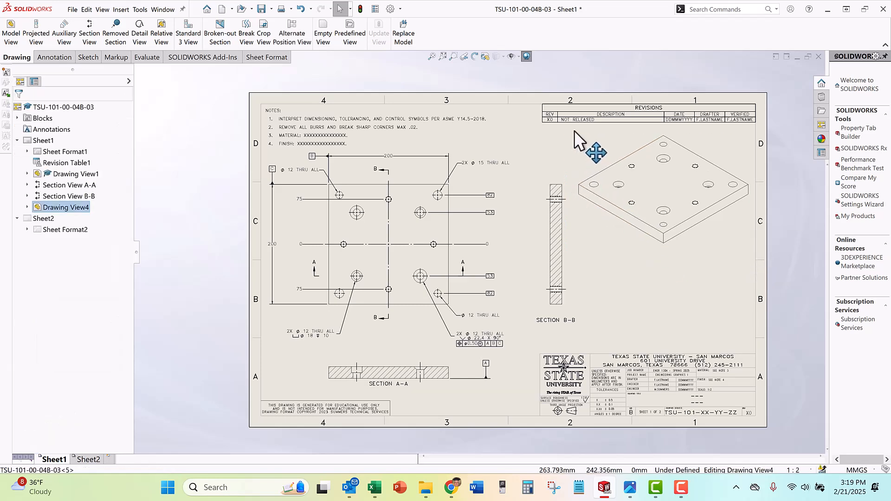
Move section view B-B slightly toward the front view, away from the isometric view
left_click(565, 256)
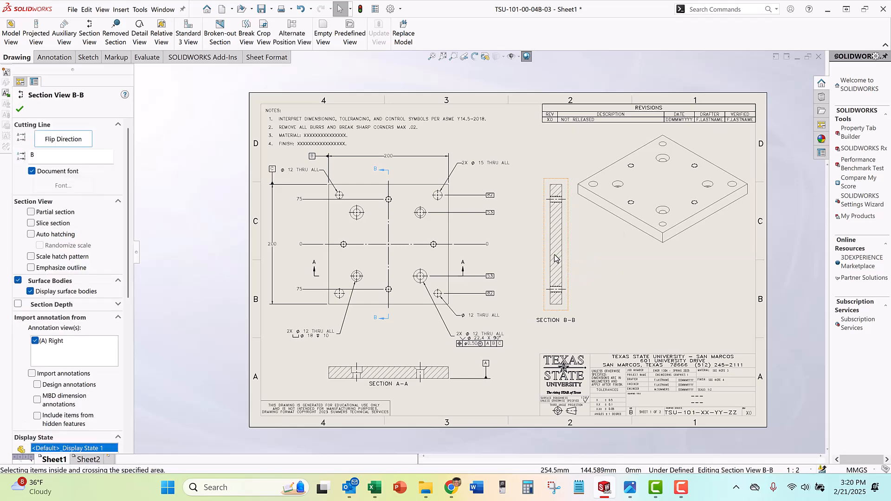
left_click_drag(546, 262, 534, 263)
left_click(584, 264)
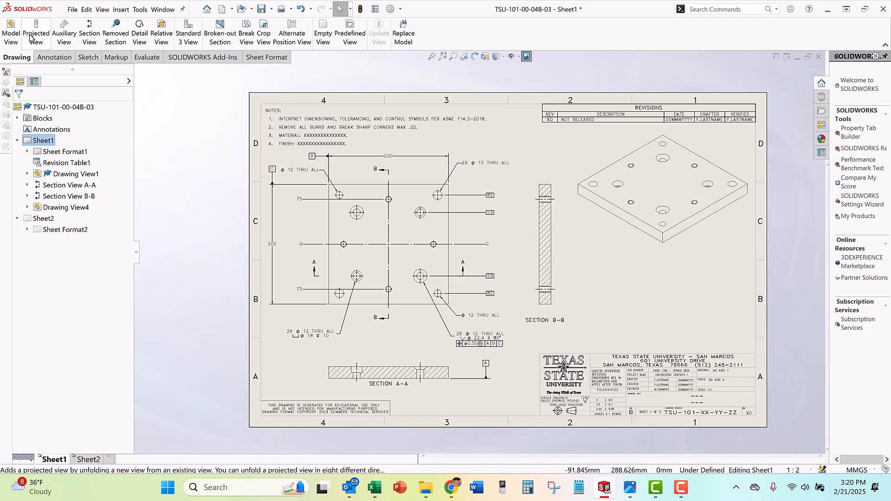
Dimension the plate's thickness in section view B-B, placing the dimension above the view
left_click(54, 57)
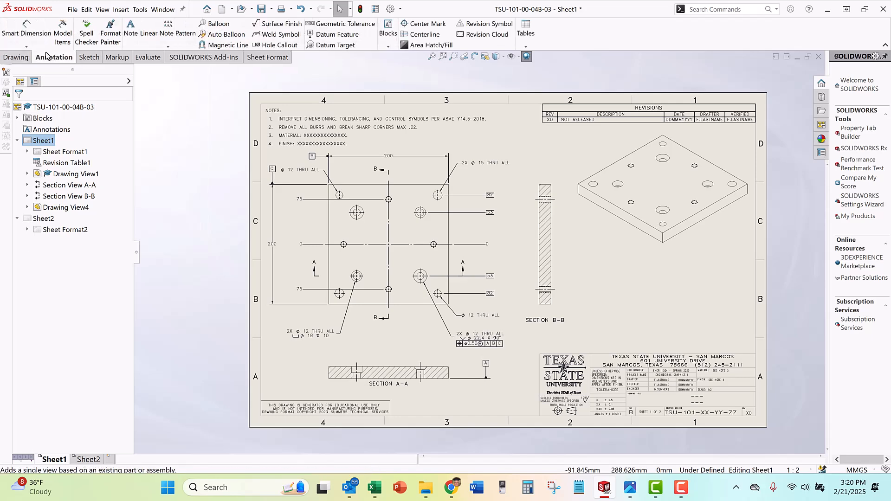
left_click(27, 28)
scroll(556, 204, "down", 4)
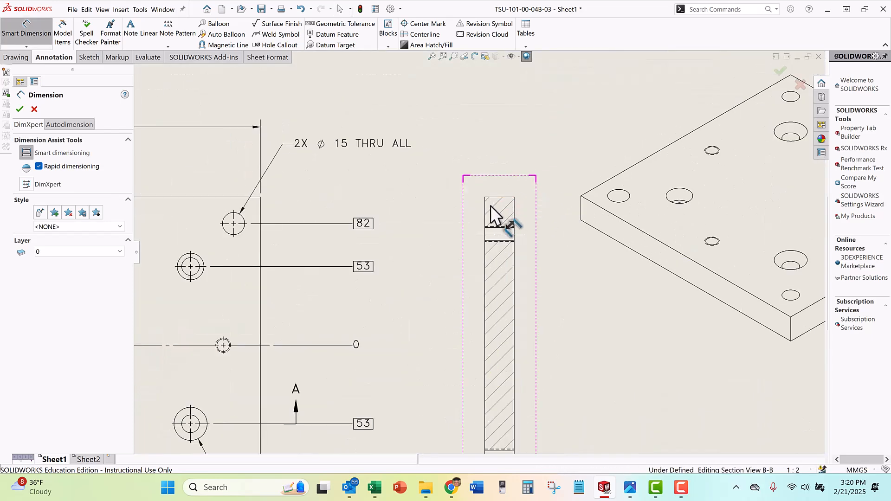
left_click(485, 213)
left_click(513, 204)
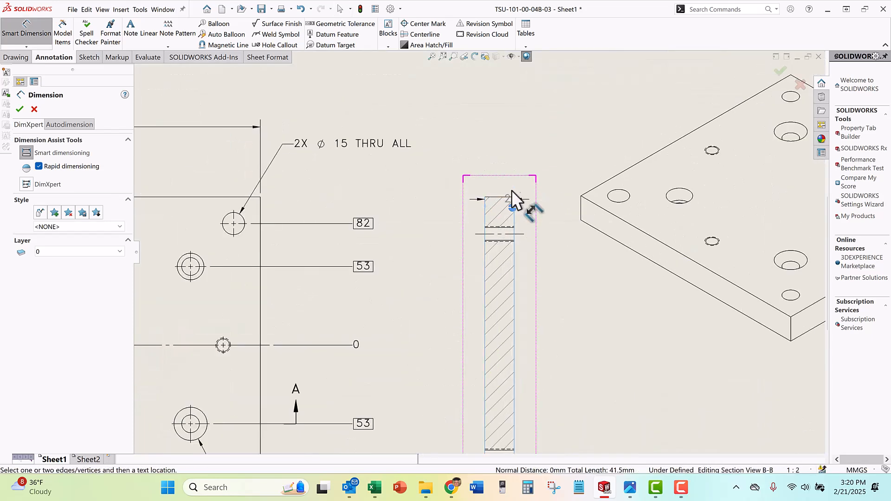
left_click(510, 130)
key("Escape")
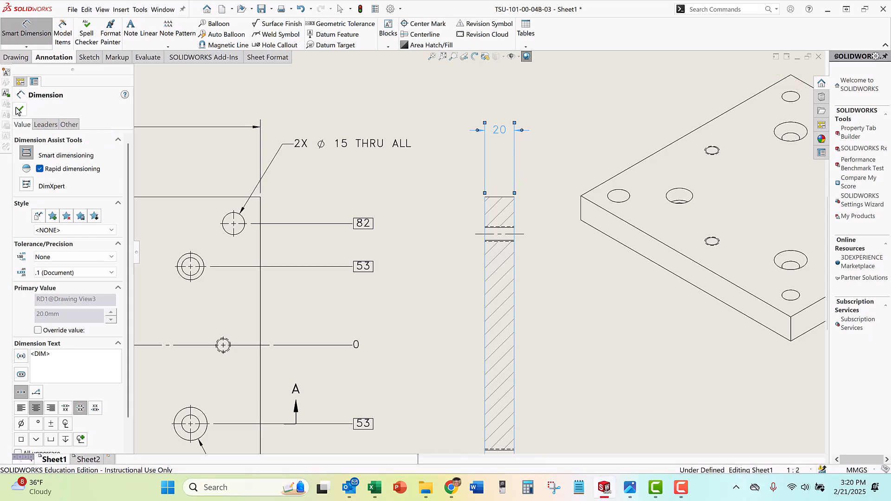
Add a hole callout to the left tapped hole on the front view's horizontal centreline, placing it beyond the plate's left edge
scroll(310, 132, "up", 4)
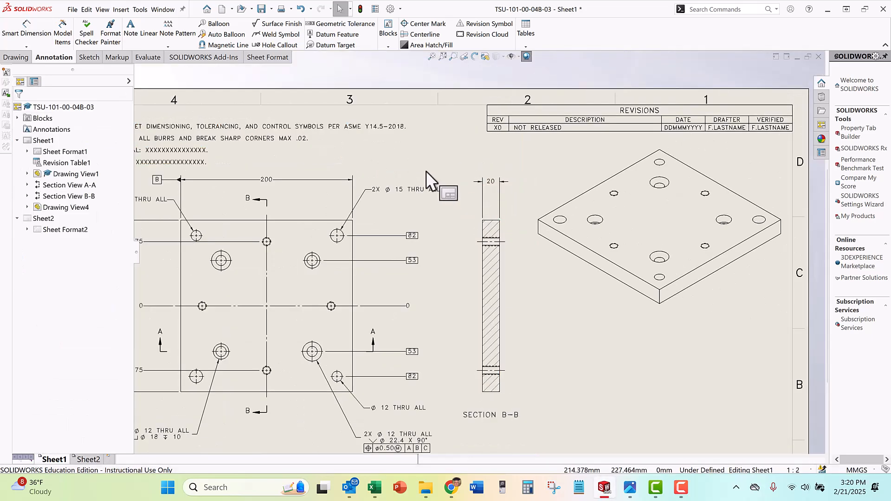
mouse_move(471, 177)
middle_mouse_down()
mouse_move(579, 173)
mouse_move(564, 160)
middle_mouse_up()
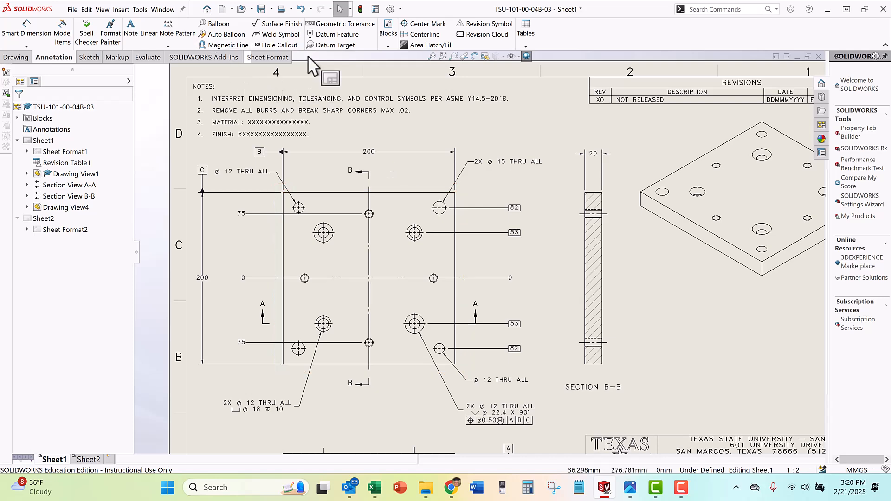
left_click(277, 45)
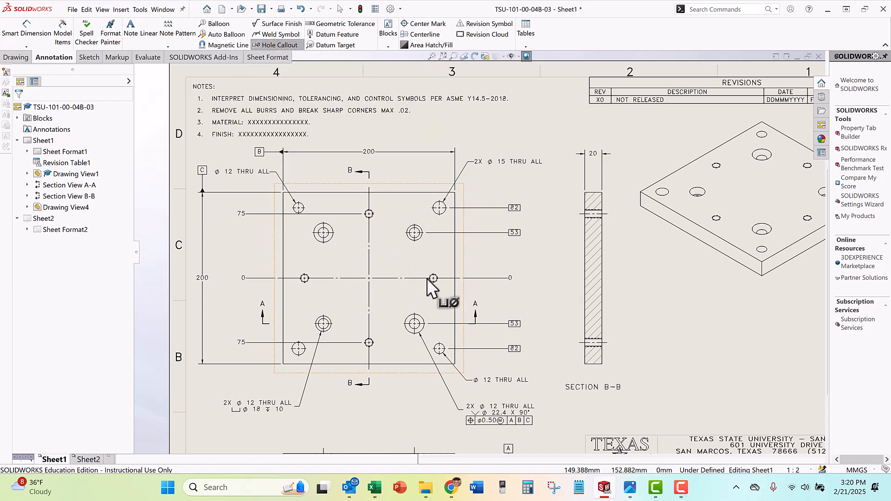
scroll(426, 278, "down", 3)
scroll(439, 284, "up", 2)
scroll(475, 266, "up", 3)
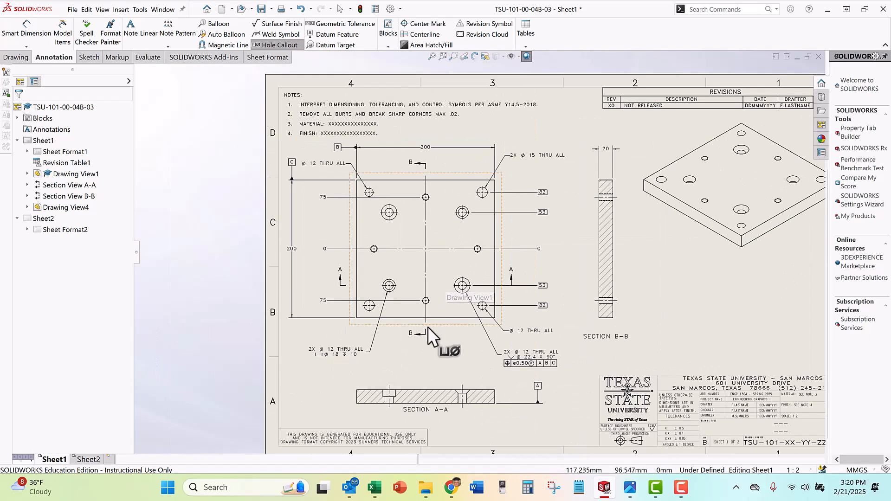
scroll(385, 270, "down", 3)
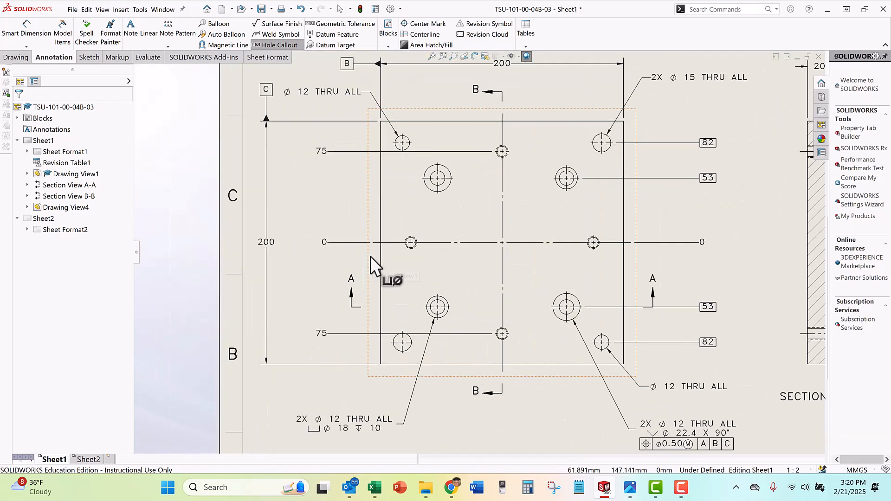
left_click(409, 241)
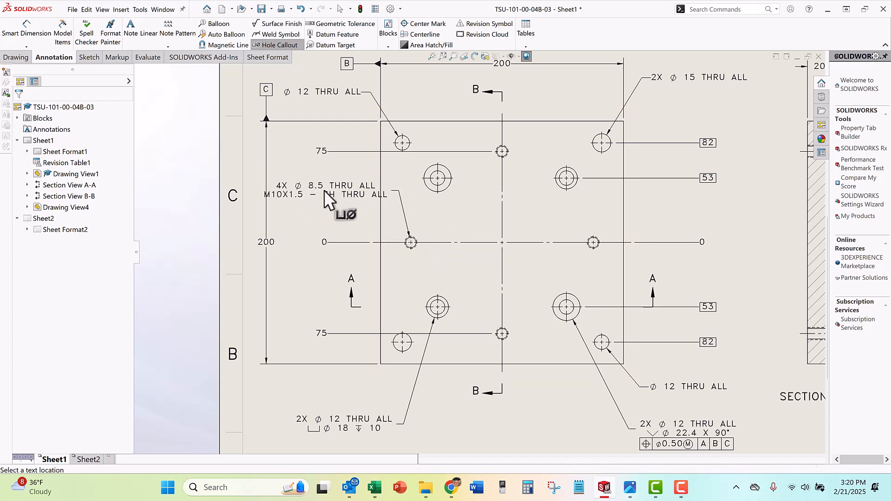
left_click(306, 191)
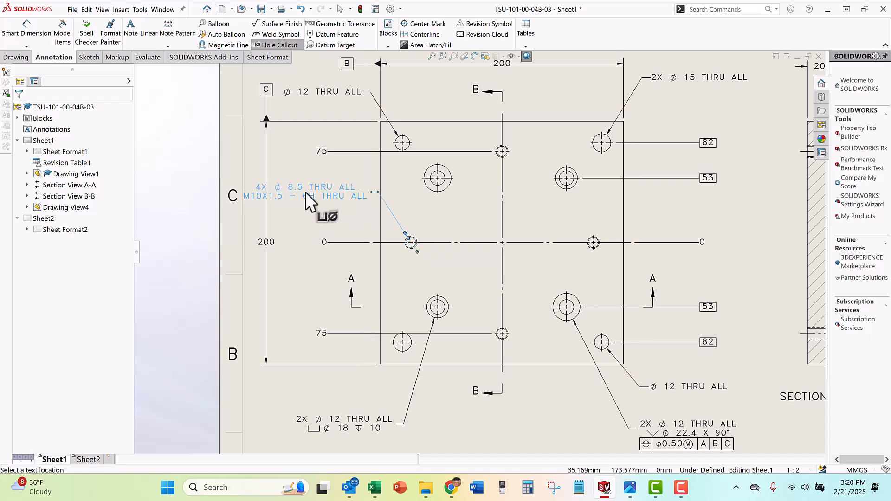
key("f")
left_click(19, 110)
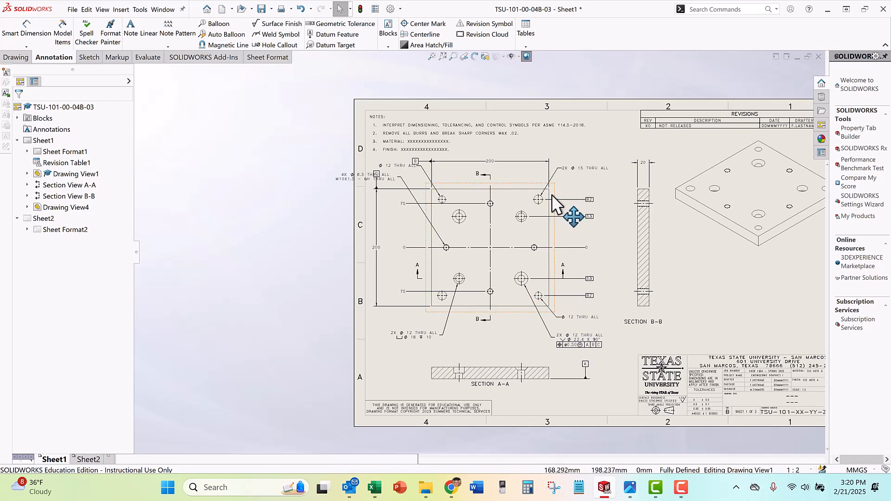
Shift the front view slightly right and down on the sheet, and move section view B-B slightly right
left_click_drag(555, 187, 575, 192)
left_click_drag(657, 314, 674, 314)
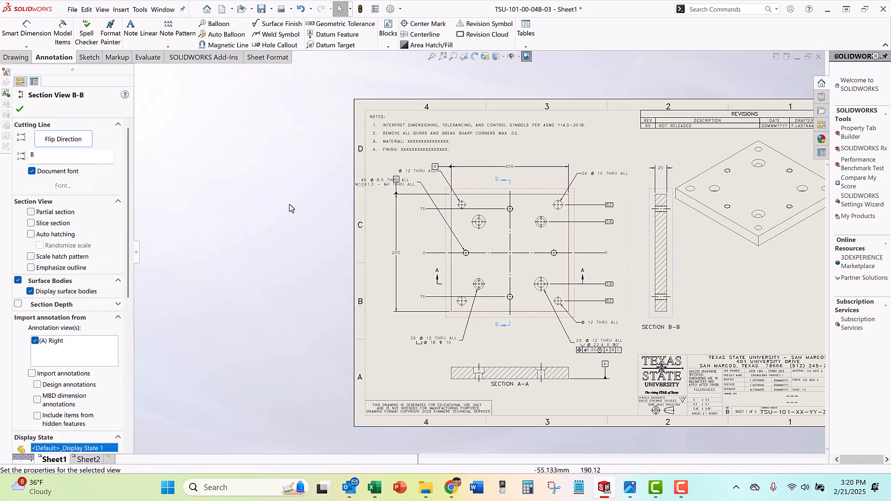
left_click(290, 204)
Delete the tapped hole's callout to the left of the front view
mouse_move(392, 183)
left_mouse_down()
mouse_move(412, 291)
mouse_move(413, 256)
left_mouse_up()
key("Delete")
Move the lower-right 12 mm corner hole's callout and the countersunk hole's callout slightly up and to the right
scroll(566, 312, "down", 5)
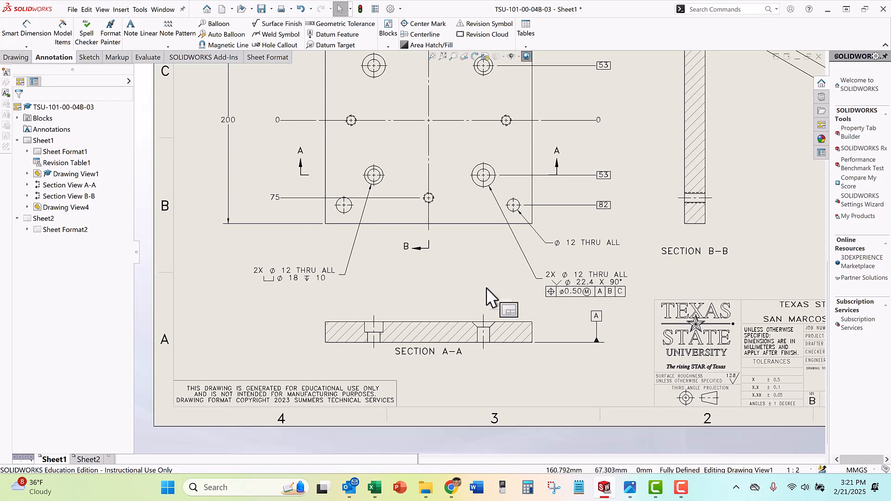
left_click_drag(567, 274, 599, 233)
left_click(493, 259)
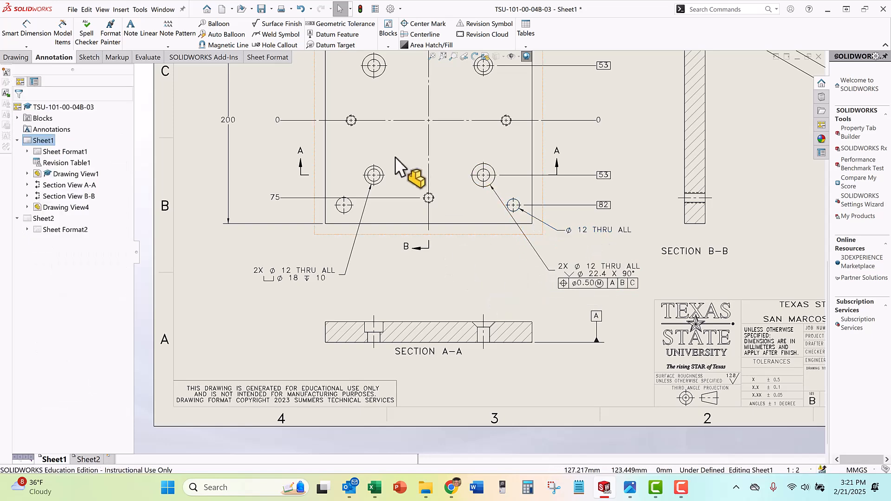
Add a hole callout to the lower tapped hole on the front view's vertical centreline, placing it between the plate and section A-A
left_click(279, 45)
left_click(432, 201)
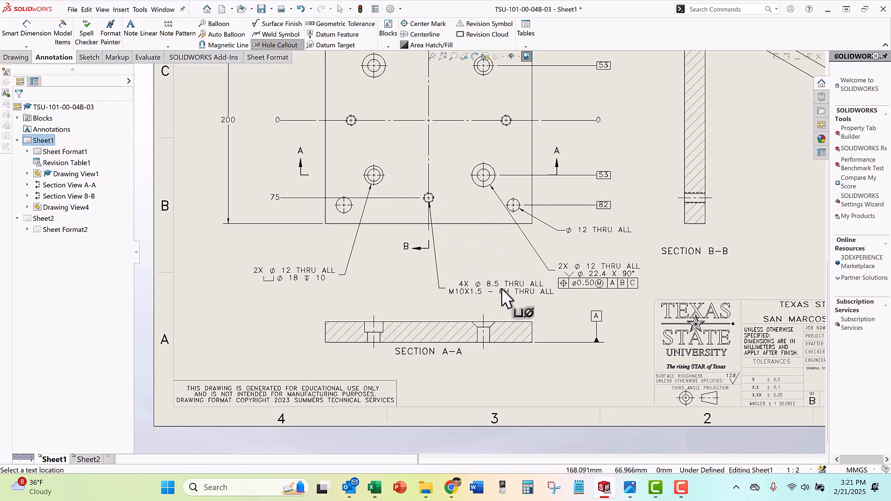
left_click(501, 282)
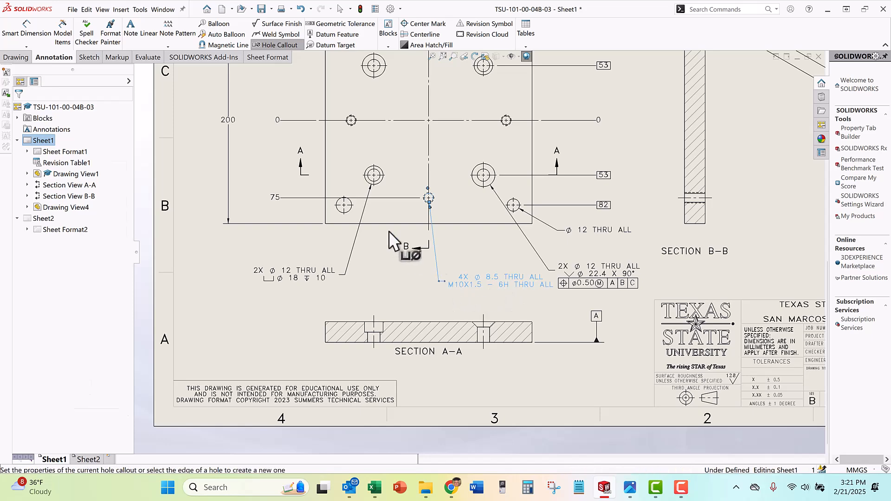
key("Escape")
Move the tapped hole's callout slightly right and the countersunk hole's callout slightly up
mouse_move(524, 283)
left_mouse_down()
mouse_move(507, 297)
mouse_move(510, 288)
mouse_move(519, 291)
mouse_move(517, 277)
left_mouse_up()
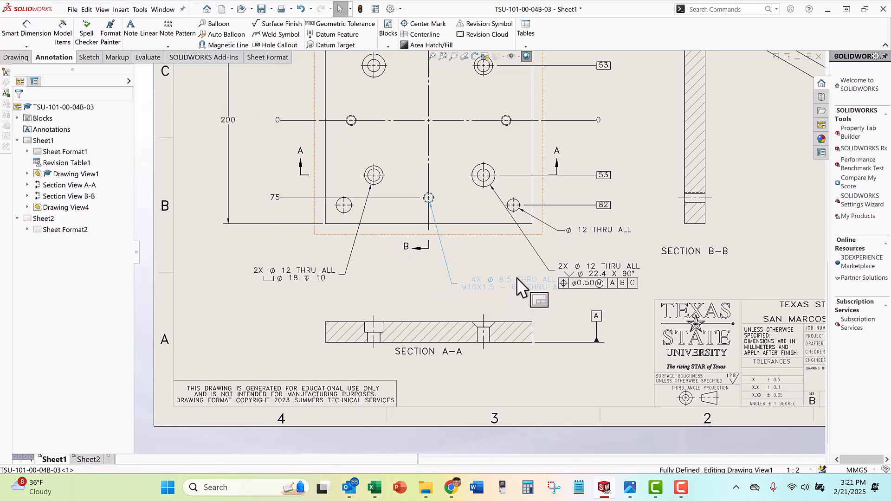
left_click_drag(608, 267, 613, 251)
scroll(537, 268, "up", 3)
scroll(536, 268, "up", 2)
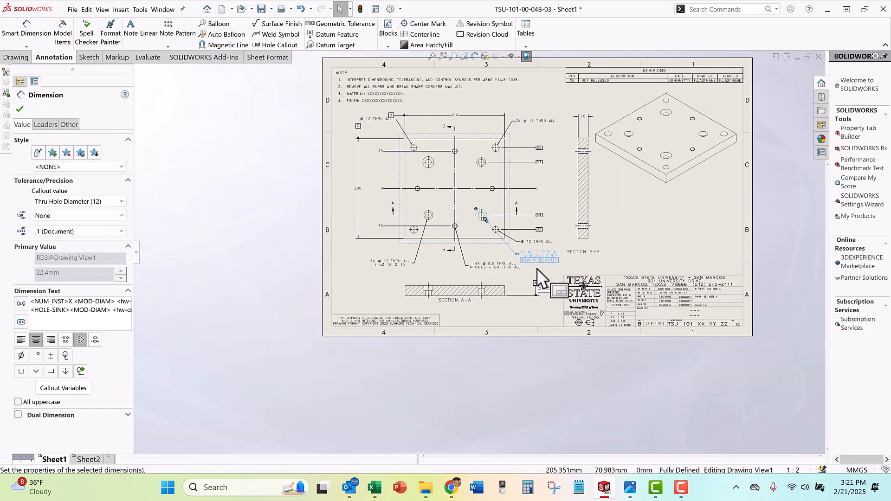
scroll(503, 195, "down", 2)
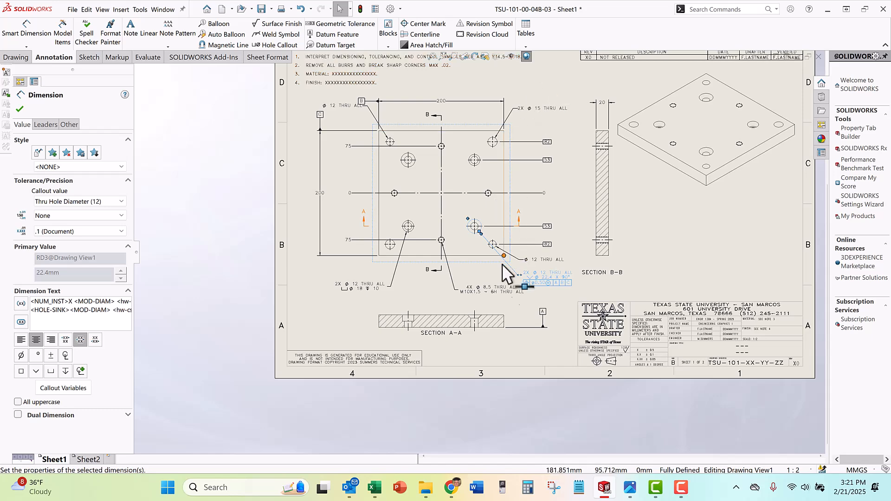
scroll(478, 294, "down", 3)
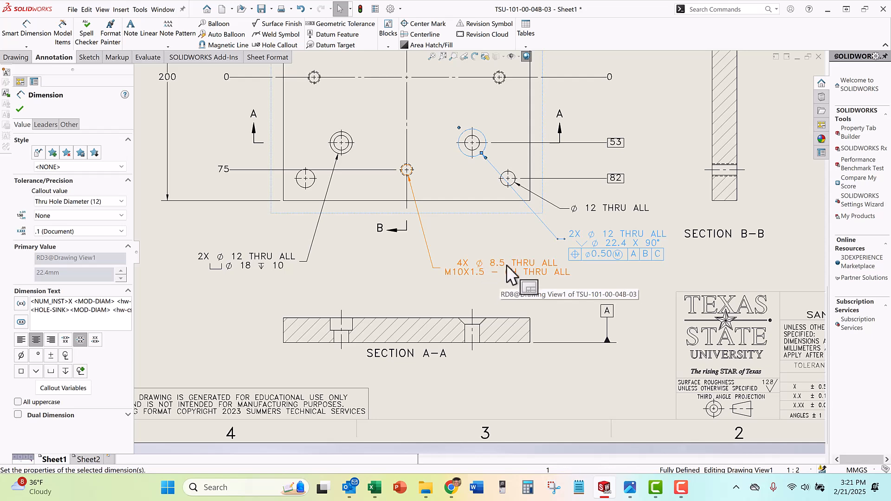
left_click(450, 289)
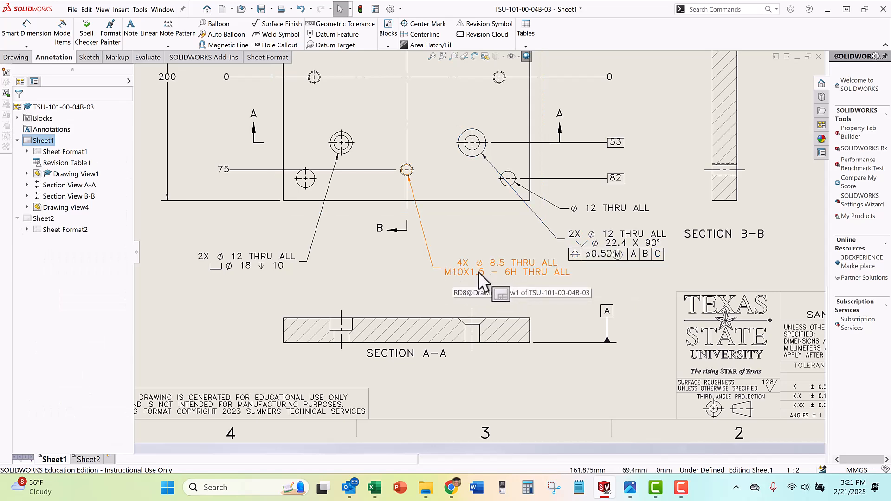
Shift the tapped hole's callout slightly down and right, and the countersunk hole's callout slightly right to separate them
middle_click_drag(443, 312, 370, 346)
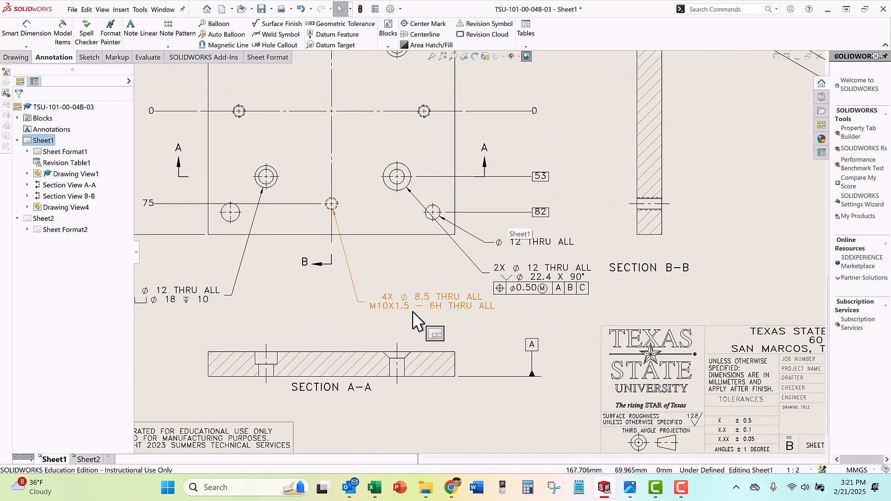
left_click_drag(417, 297, 430, 308)
left_click_drag(544, 268, 549, 270)
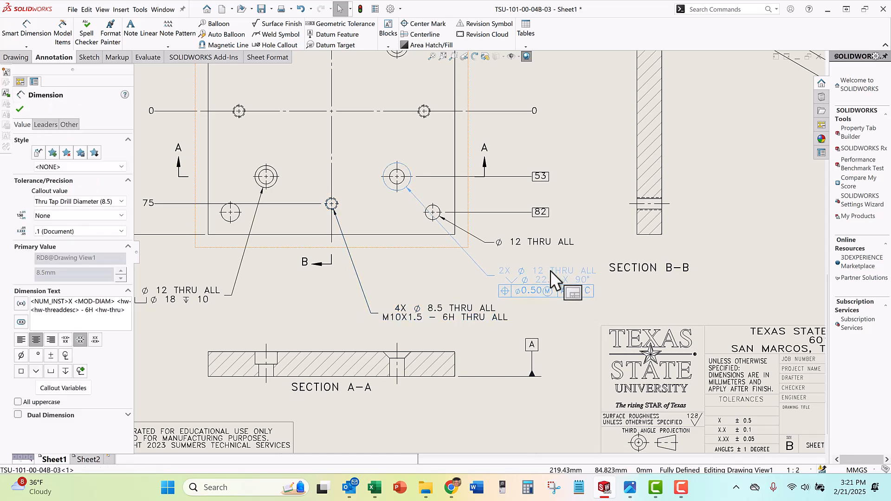
left_click(656, 282)
scroll(592, 283, "up", 5)
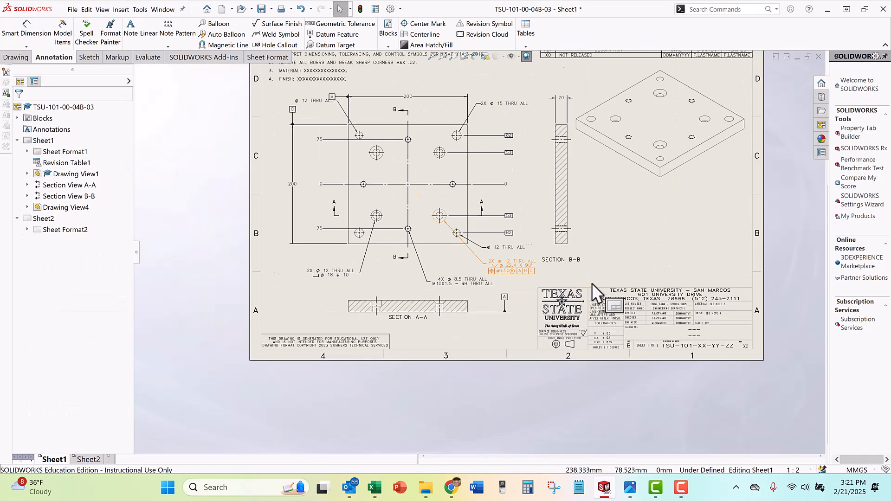
scroll(594, 234, "down", 2)
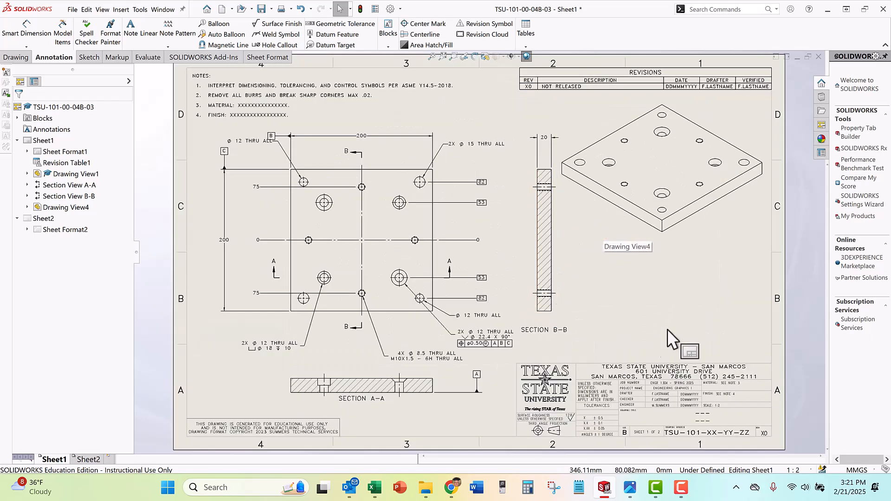
Examine the revision table and the title block fields on Sheet1
left_click(72, 9)
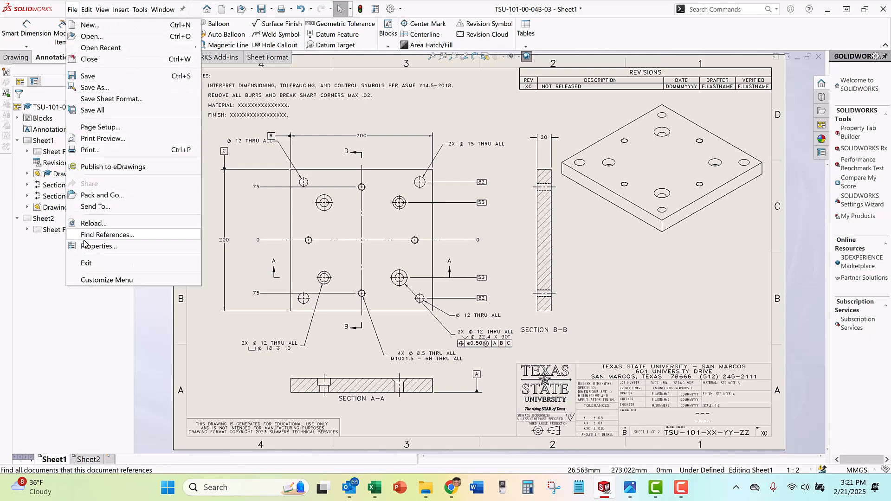
left_click(609, 328)
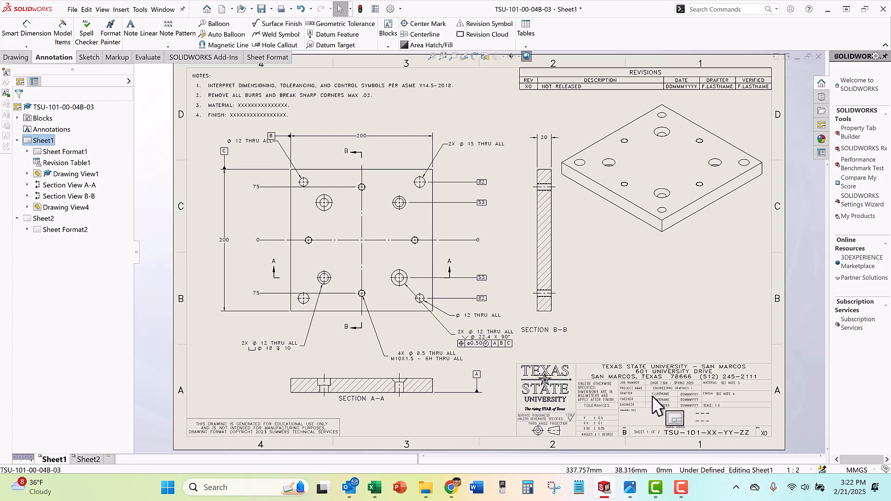
left_click(576, 85)
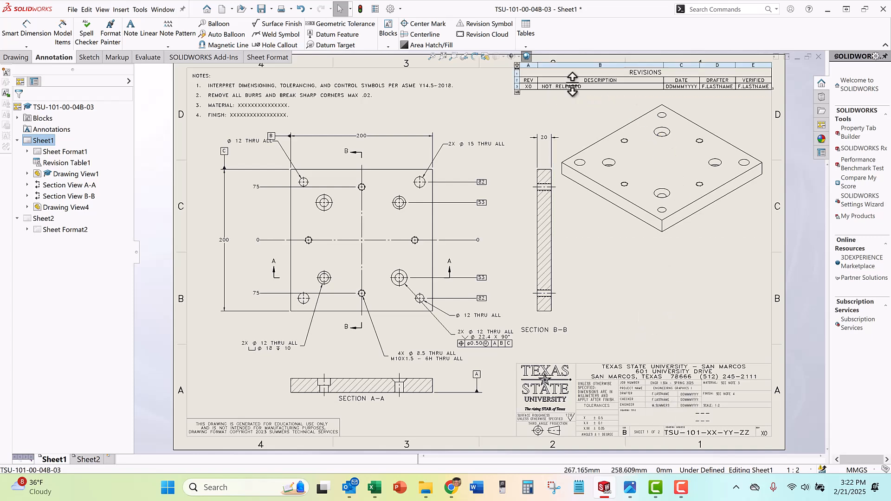
left_click(621, 93)
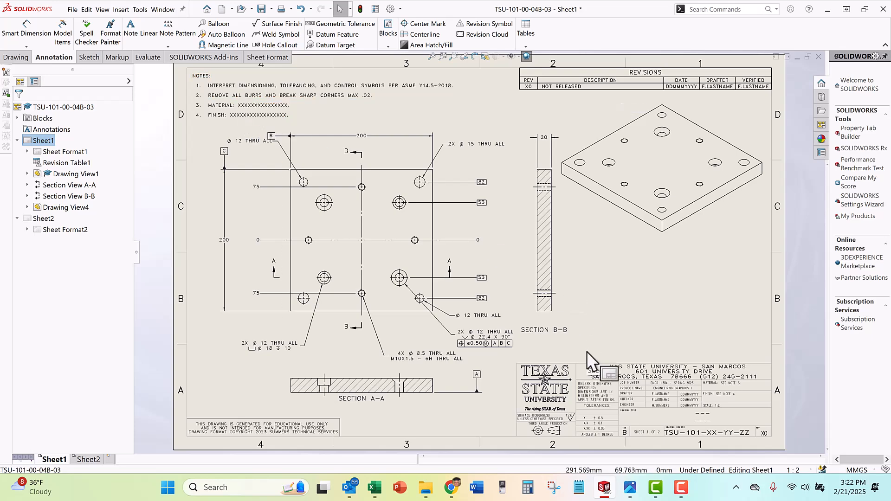
scroll(640, 371, "down", 5)
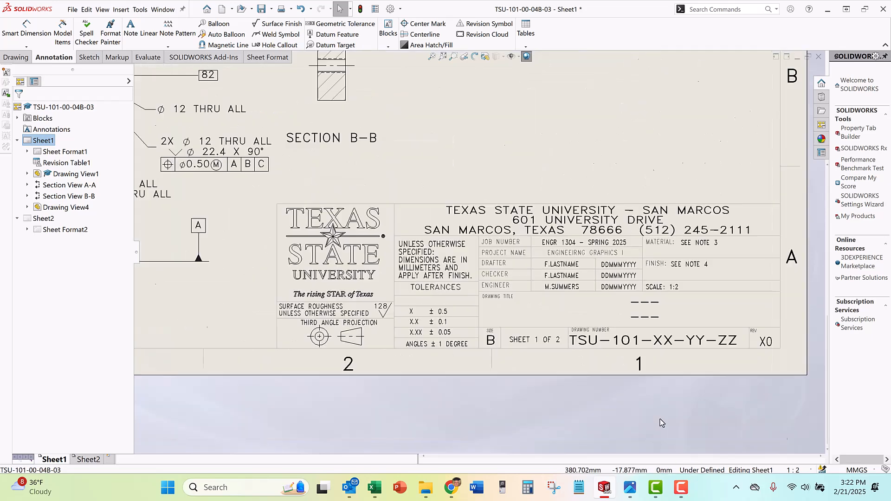
scroll(610, 380, "up", 1)
scroll(590, 320, "up", 3)
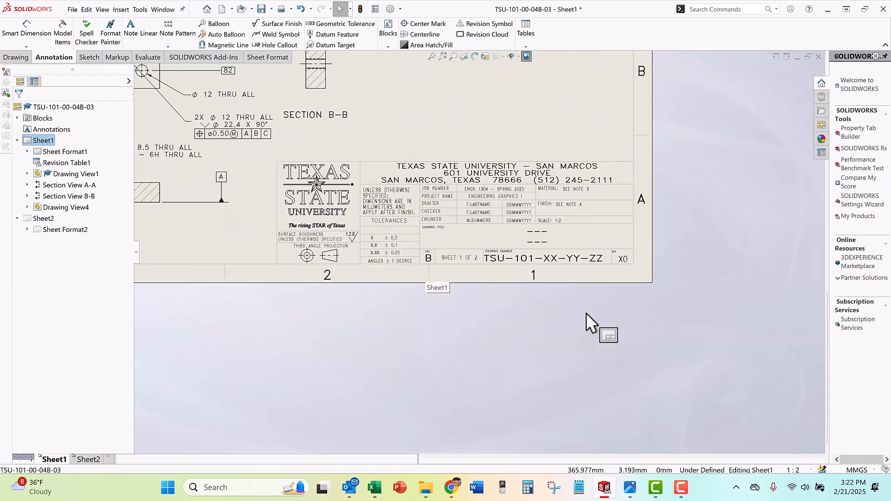
scroll(486, 146, "up", 4)
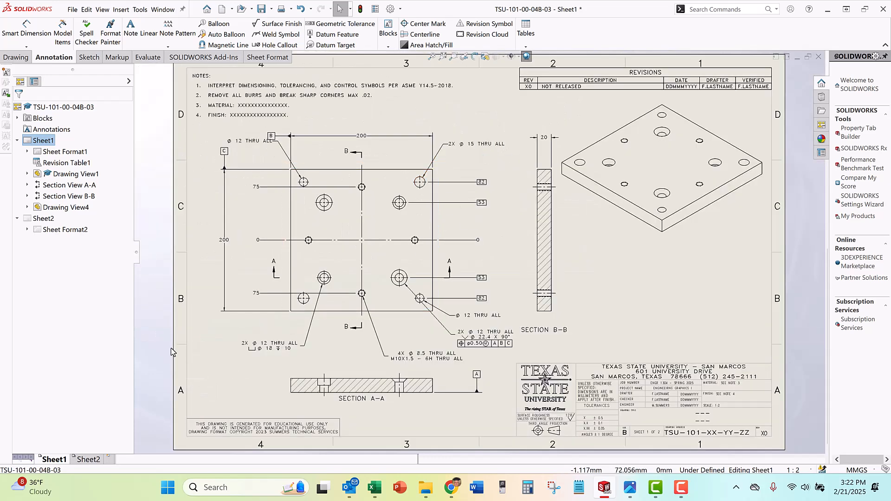
Delete the empty Sheet2 from the drawing and check the sheet count in Sheet1's title block
left_click(89, 460)
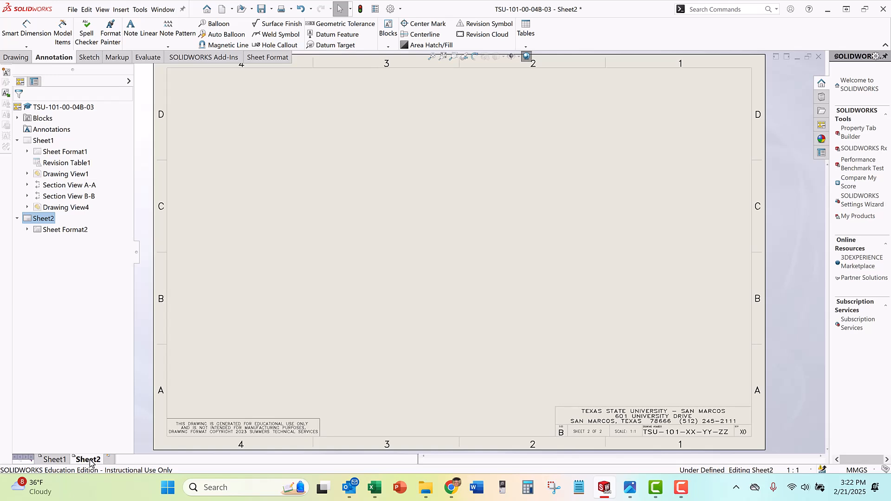
right_click(89, 460)
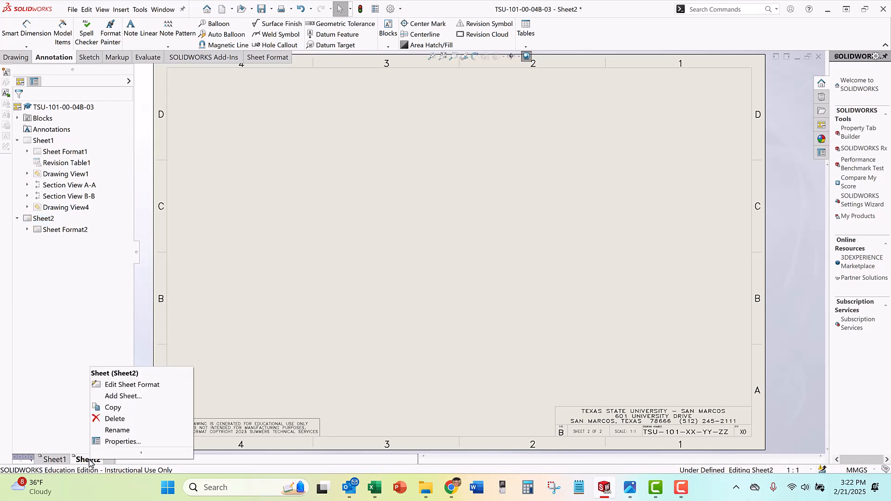
left_click(116, 421)
left_click(523, 195)
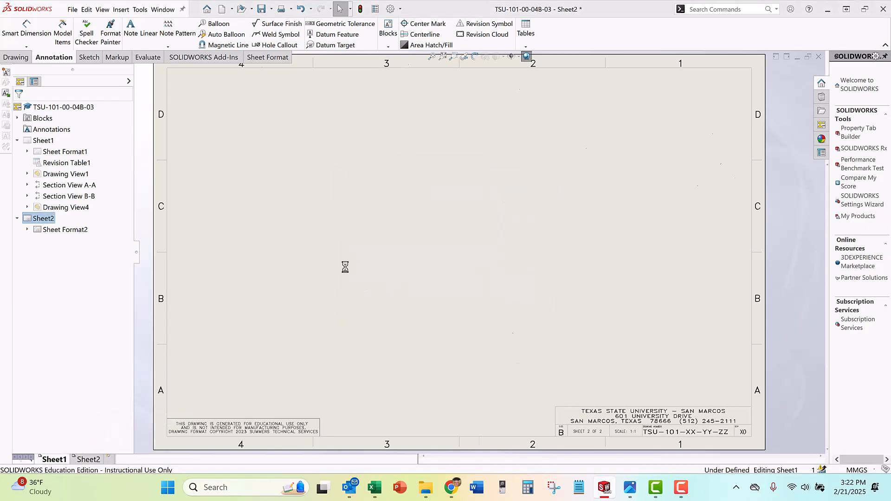
scroll(582, 439, "down", 4)
scroll(608, 361, "down", 3)
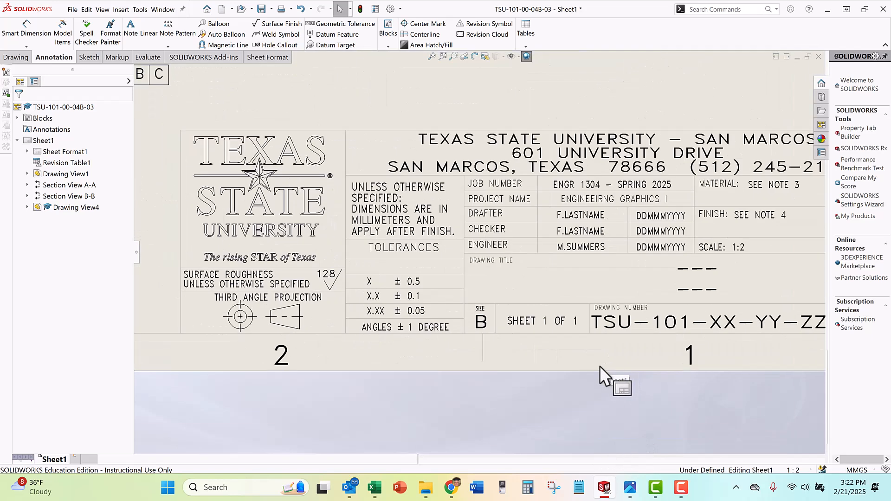
scroll(600, 367, "up", 4)
key("f")
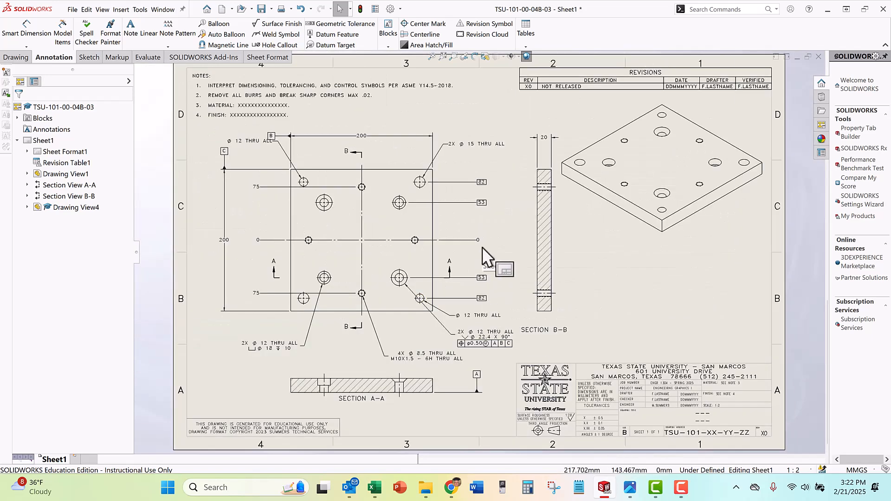